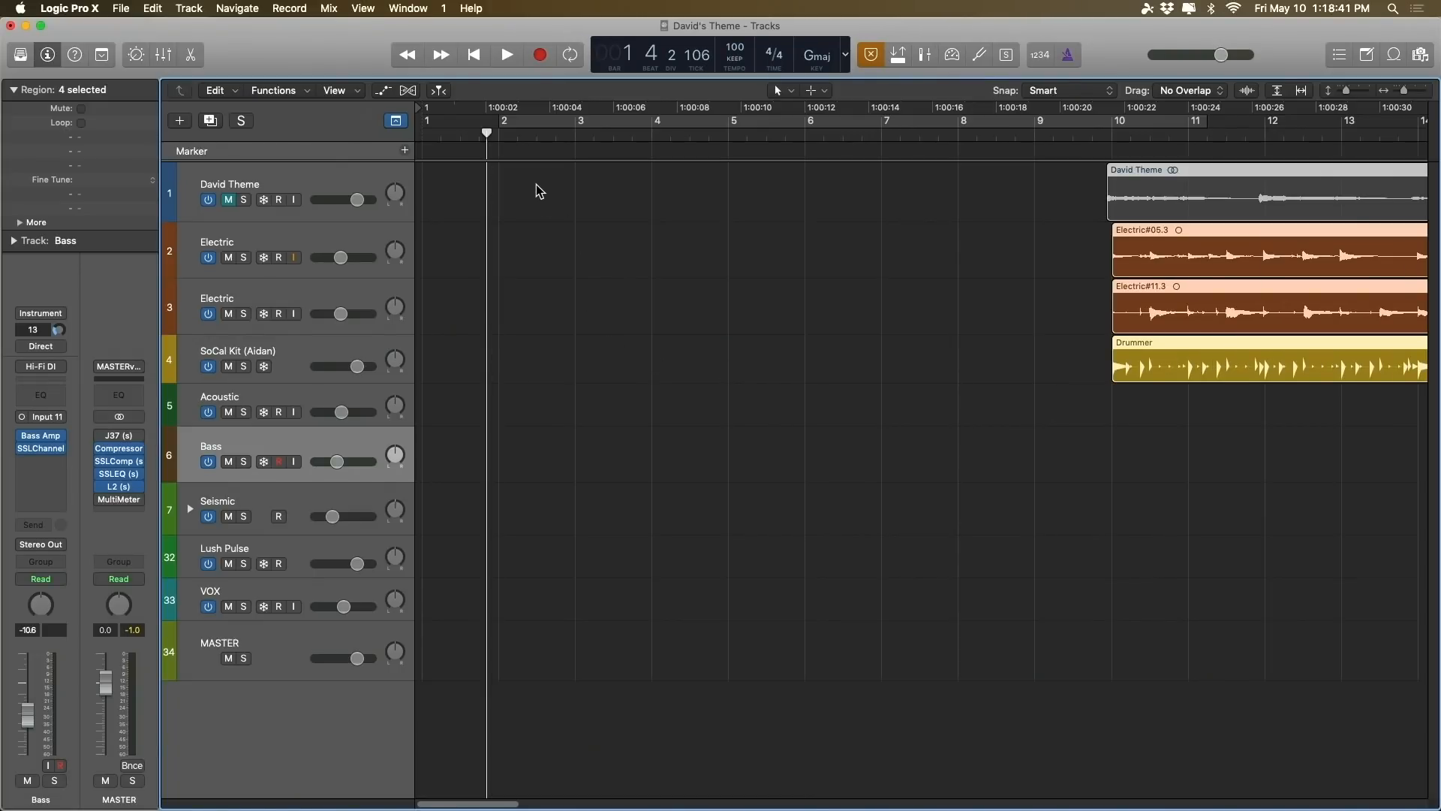
Step: Play back the four selected regions that start around bar 10, with the timeline wide enough to show them whole
{"action": "key", "text": "super+Left"}
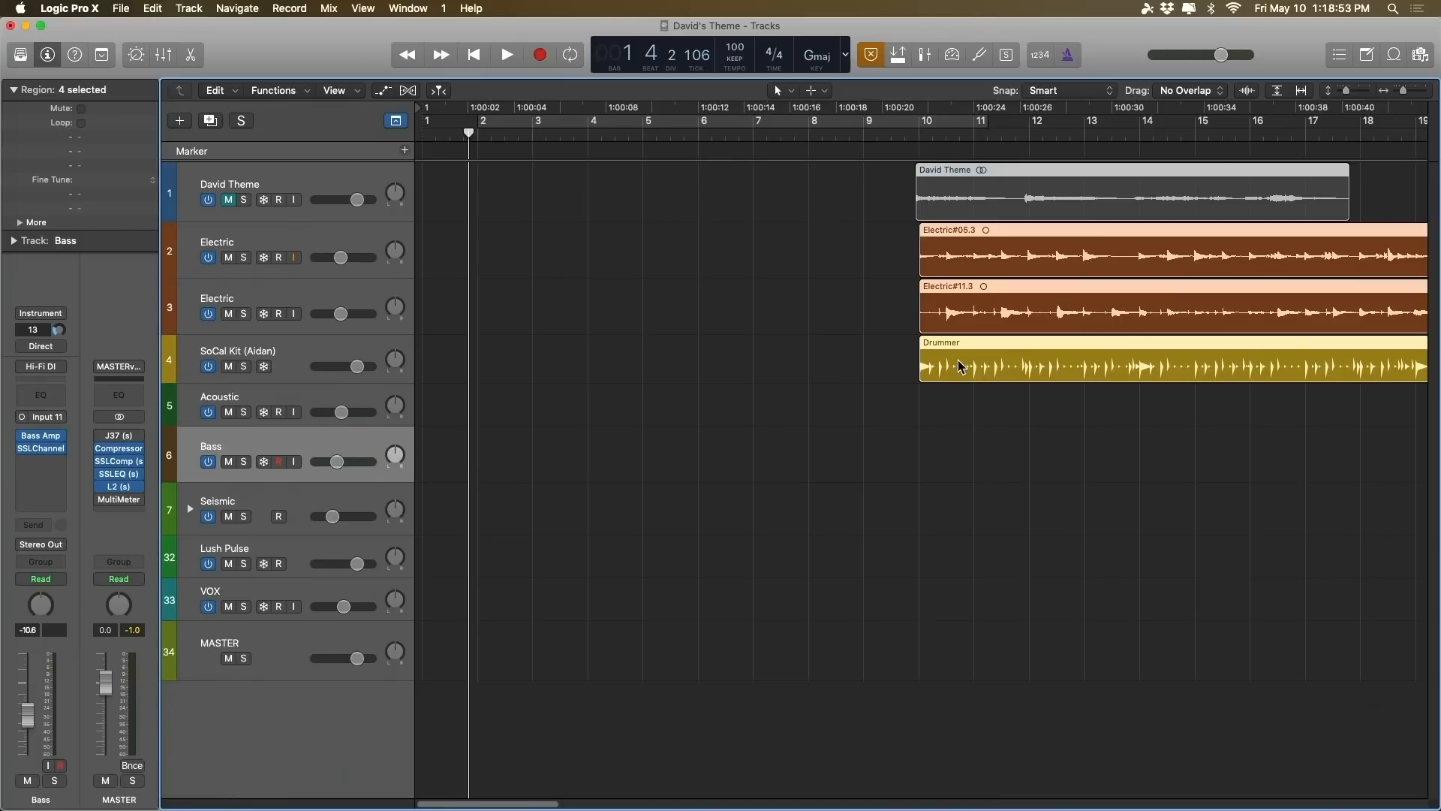
{"action": "key", "text": "shift+space"}
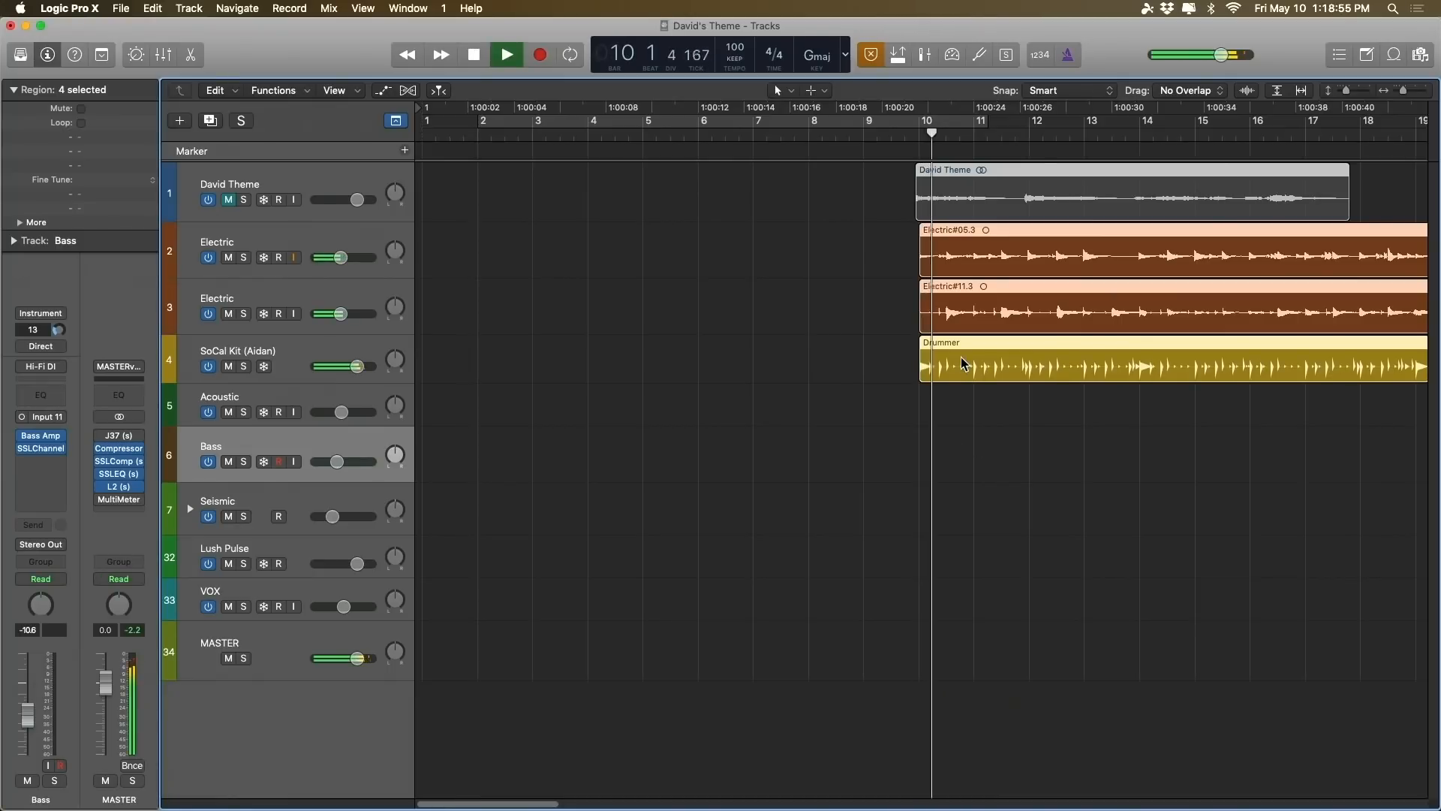
{"action": "key", "text": "super+Left"}
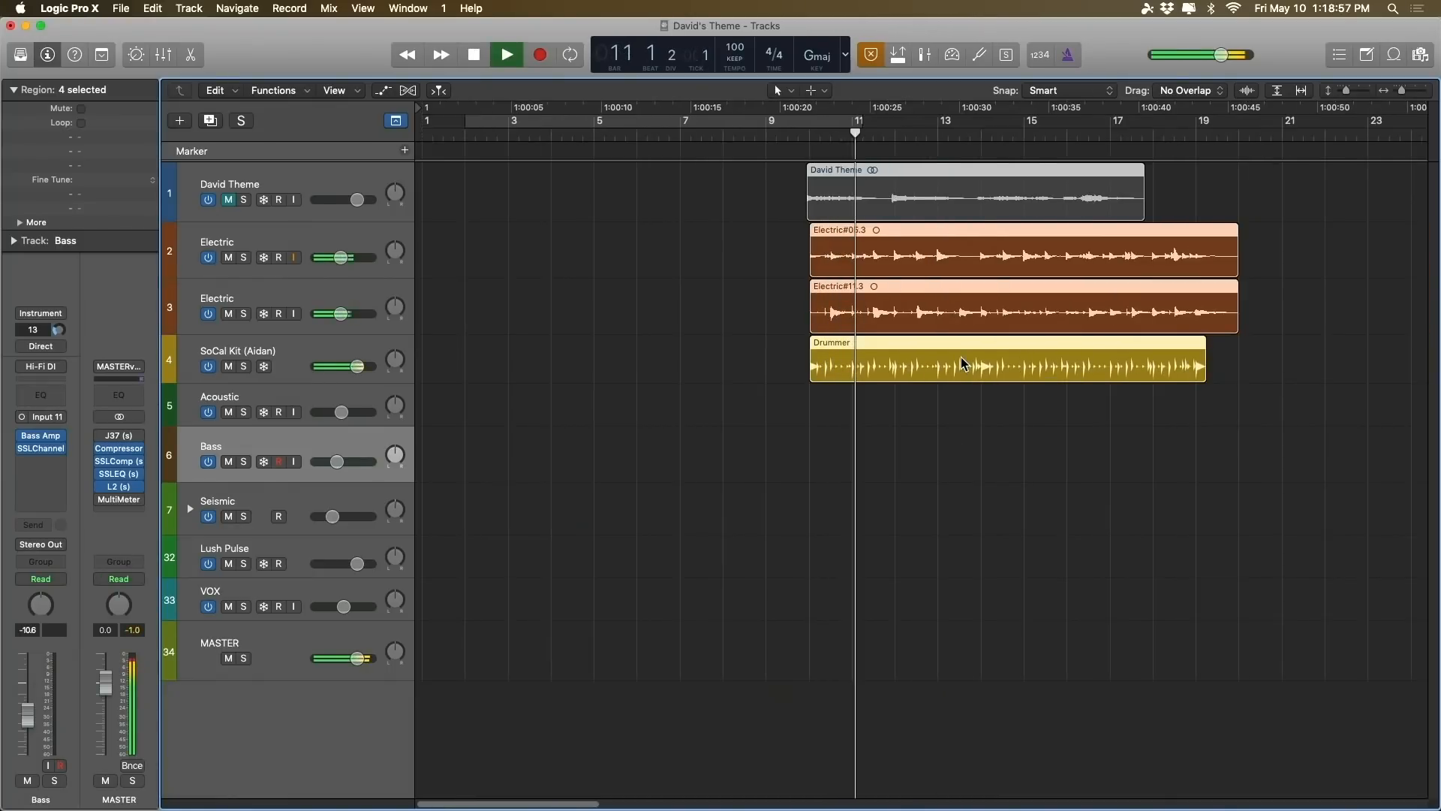
{"action": "key", "text": "space"}
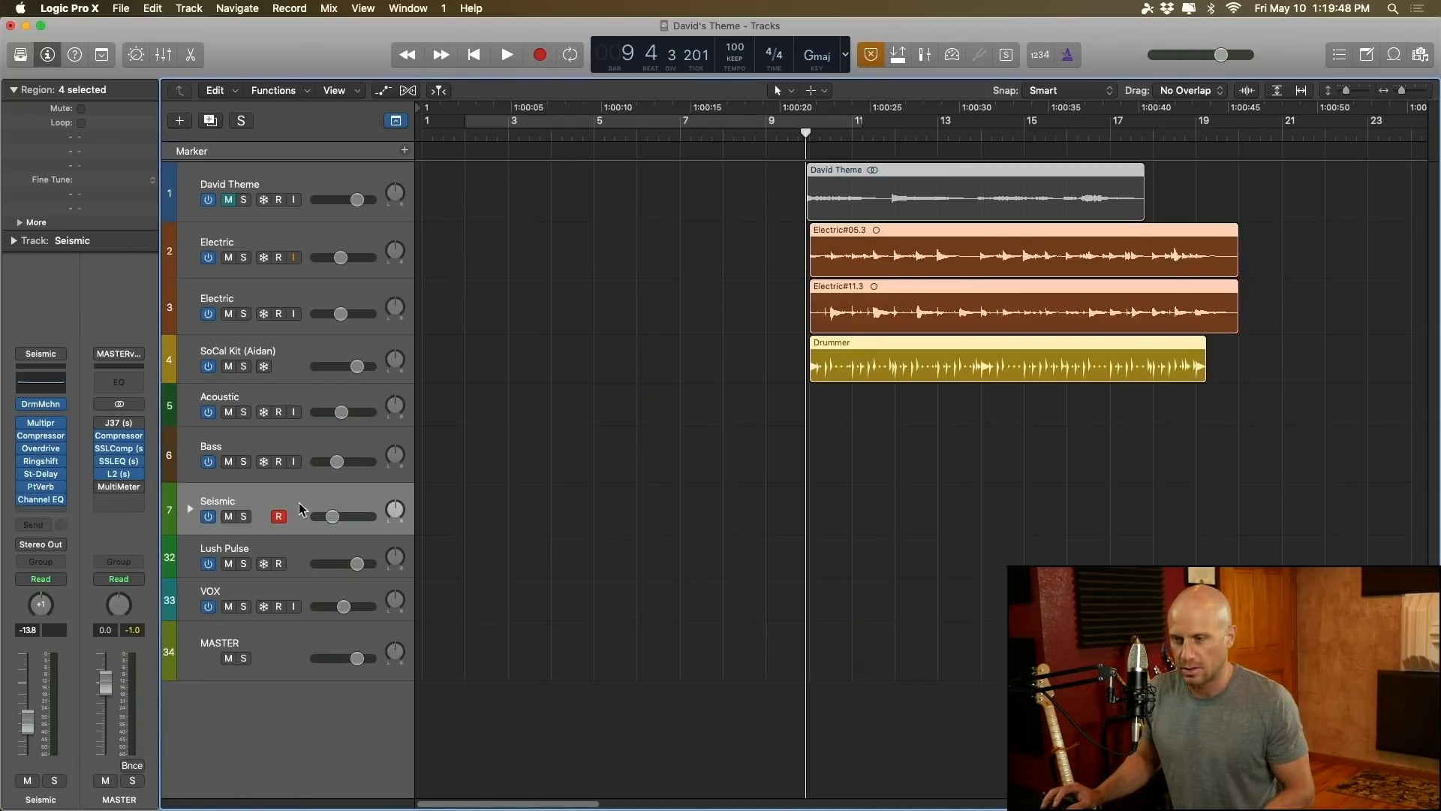
Step: Open the Seismic track's Drum Machine Designer and audition the Kick 1 and Snare 1 pads alternately
{"action": "left_click", "coordinate": [39, 404]}
{"action": "left_click_drag", "start_coordinate": [323, 31], "coordinate": [563, 92]}
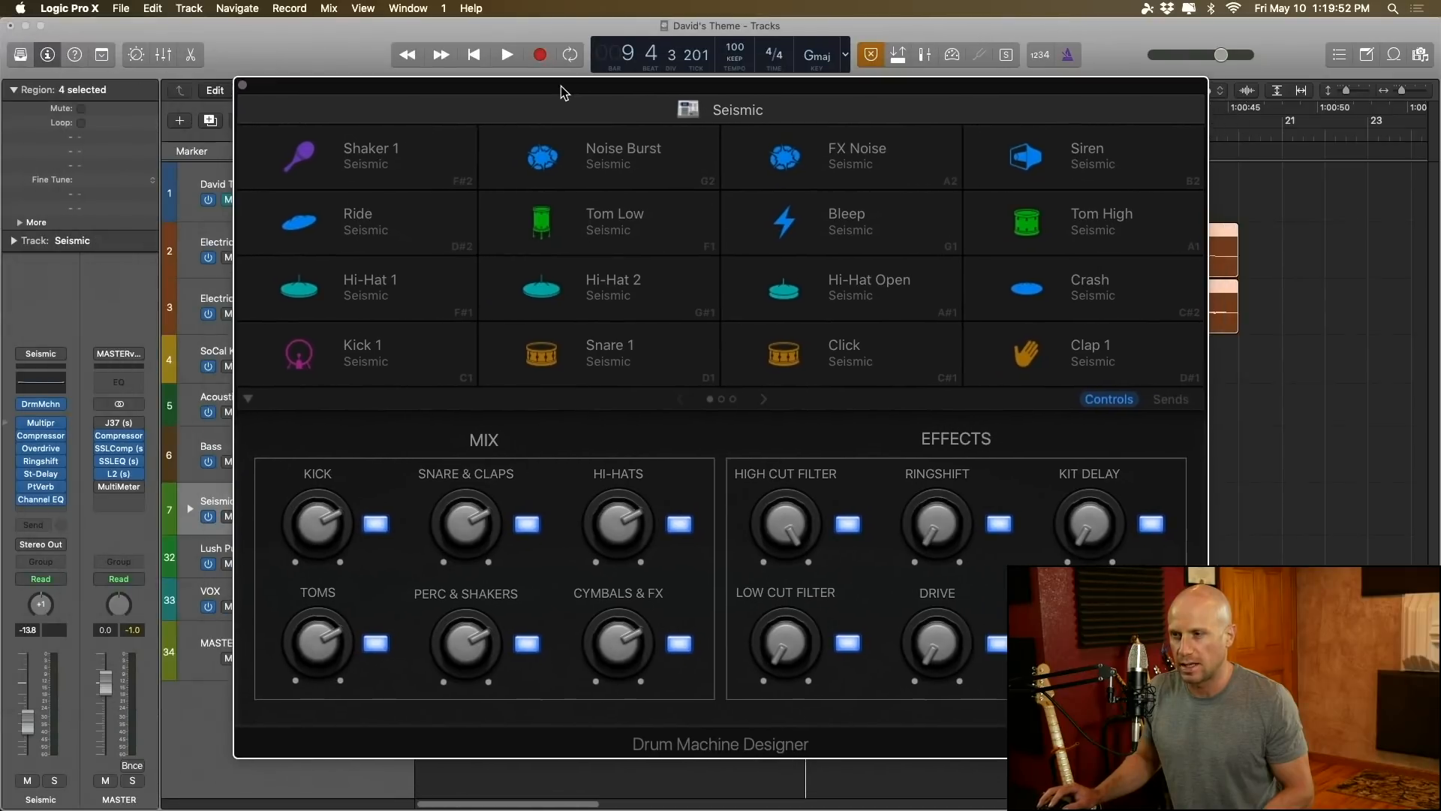
{"action": "left_click", "coordinate": [394, 359]}
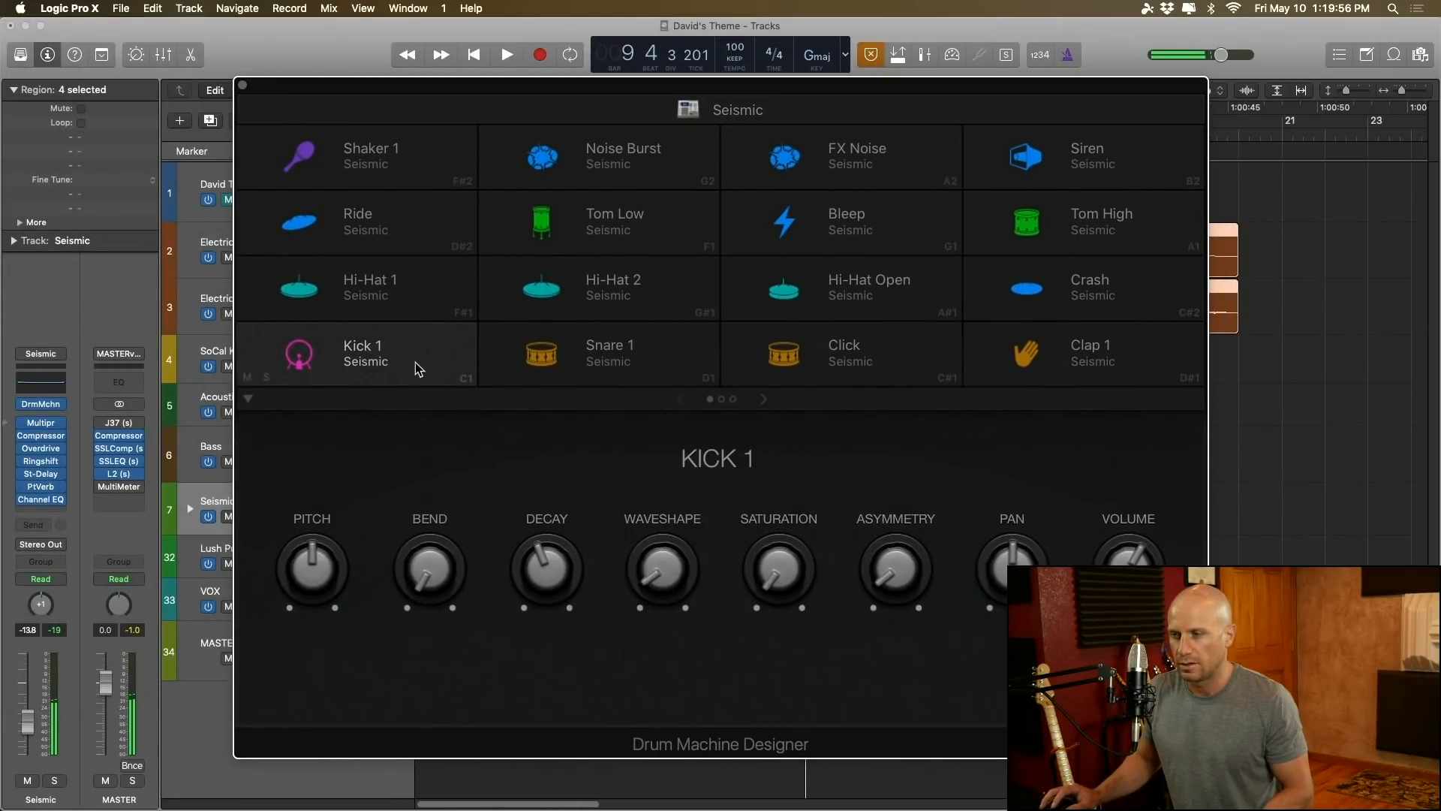
{"action": "left_click", "coordinate": [616, 366]}
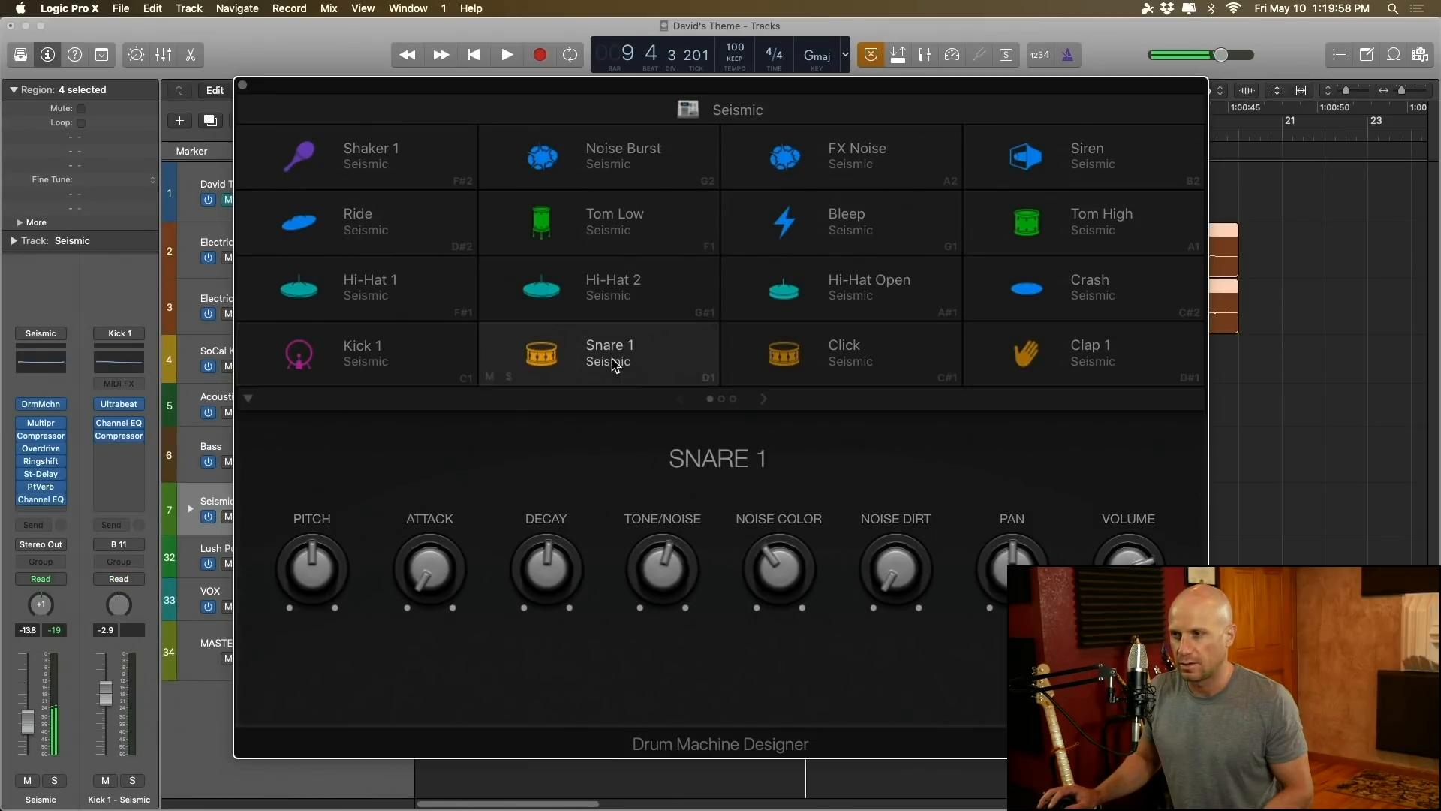
{"action": "left_click", "coordinate": [409, 351]}
{"action": "left_click", "coordinate": [610, 362]}
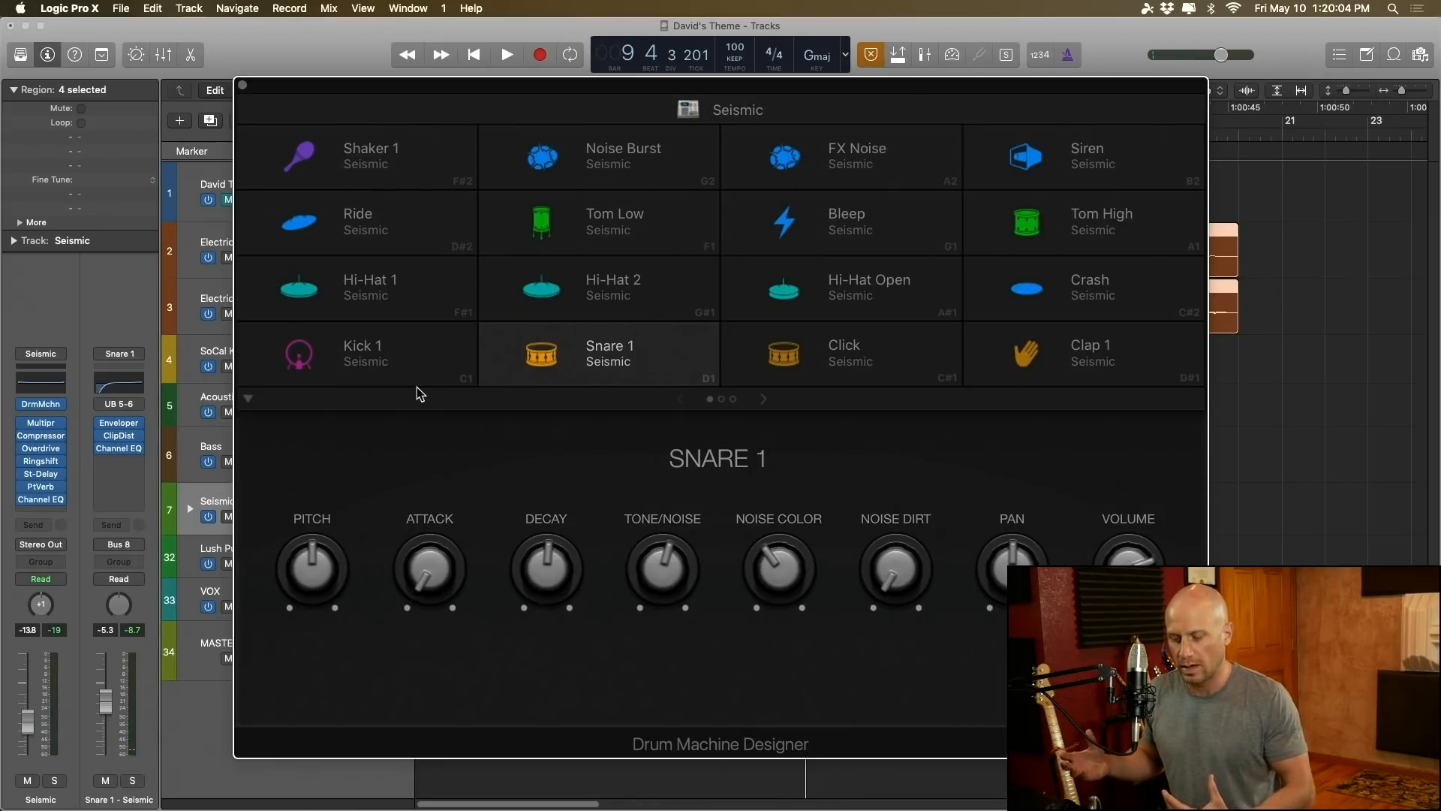
{"action": "left_click", "coordinate": [410, 359]}
{"action": "left_click", "coordinate": [573, 364]}
{"action": "left_click", "coordinate": [418, 364]}
{"action": "left_click", "coordinate": [635, 359]}
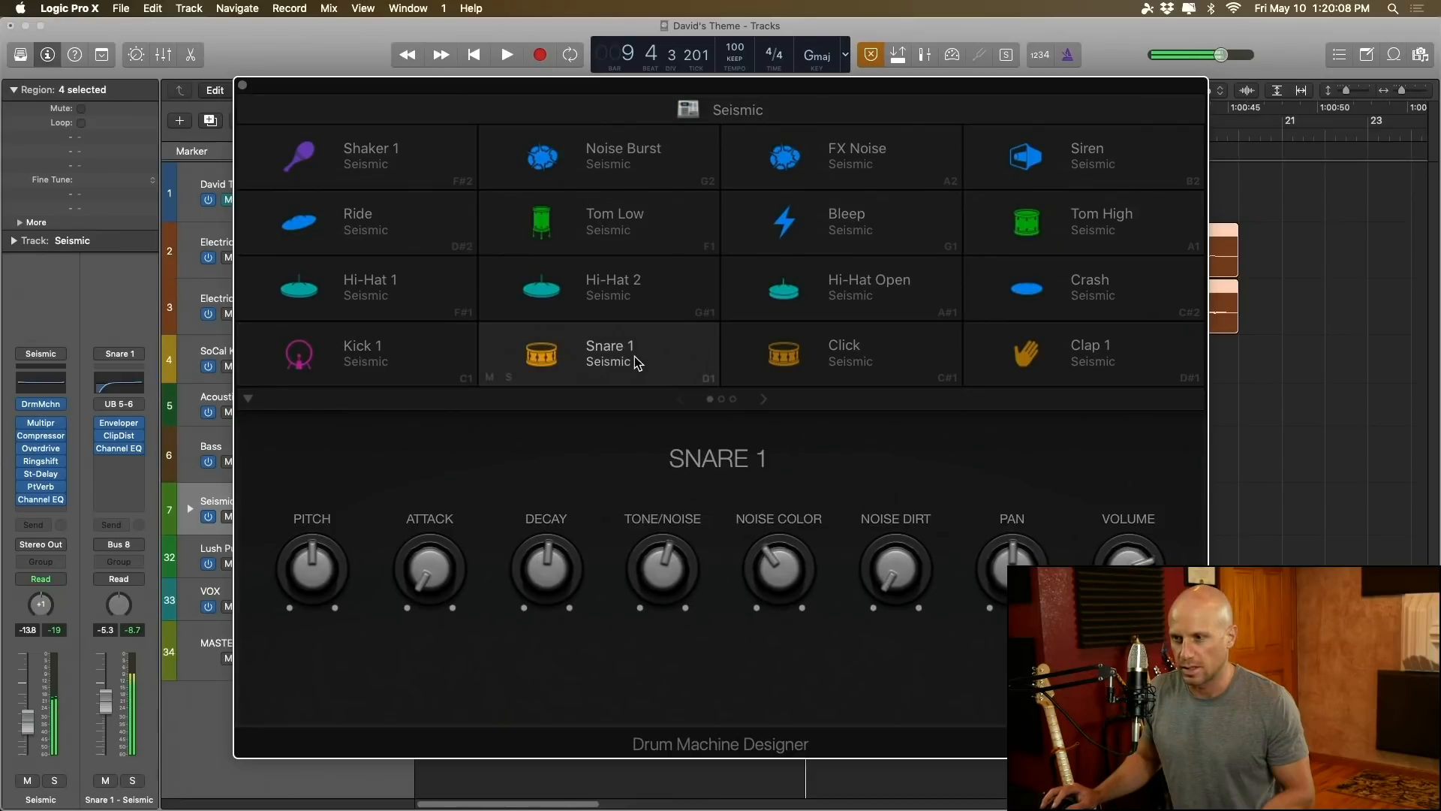
Step: Raise the Kick 1 pad's pitch to about G 0 and its decay to about 69%, auditioning the sound
{"action": "left_click", "coordinate": [377, 367]}
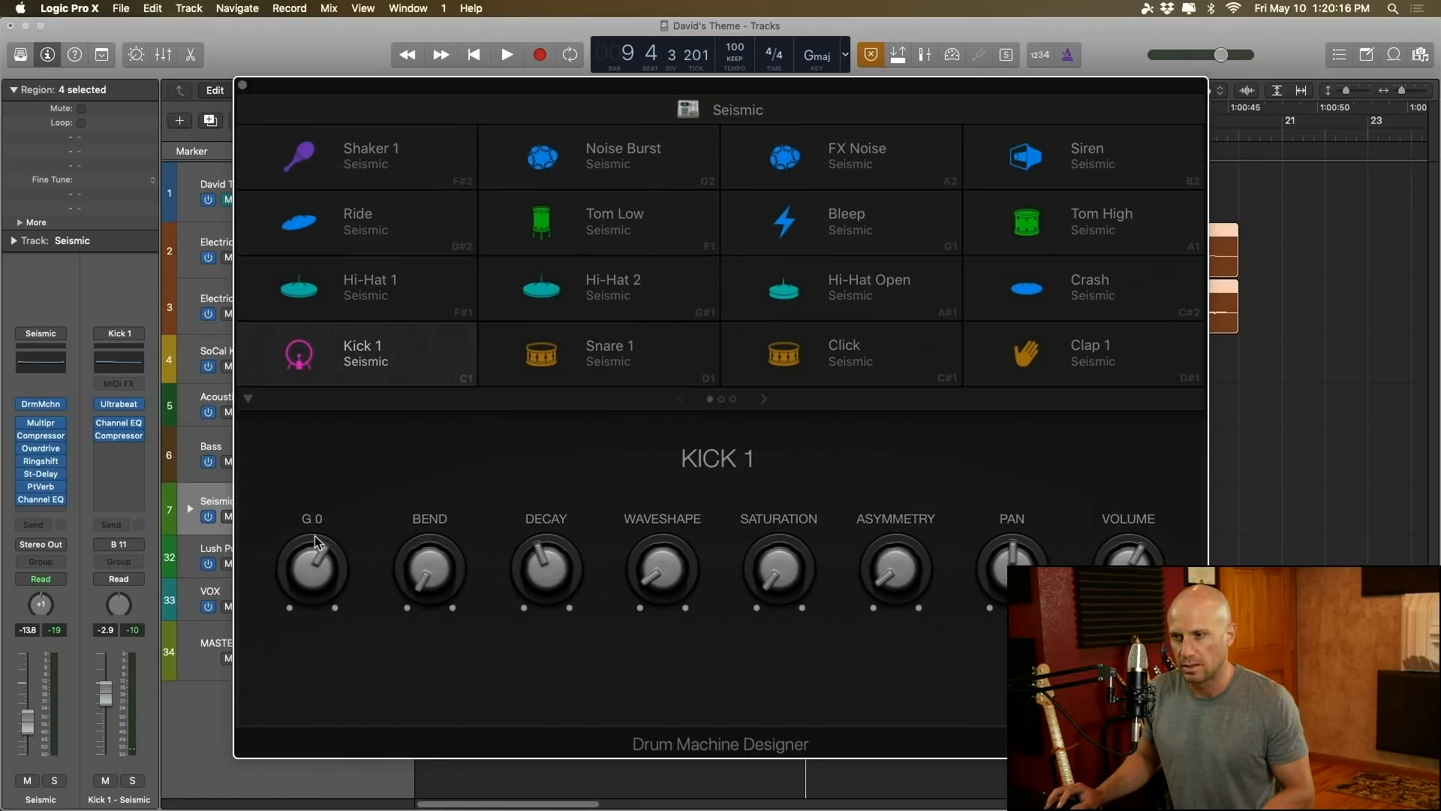
{"action": "left_click", "coordinate": [361, 357]}
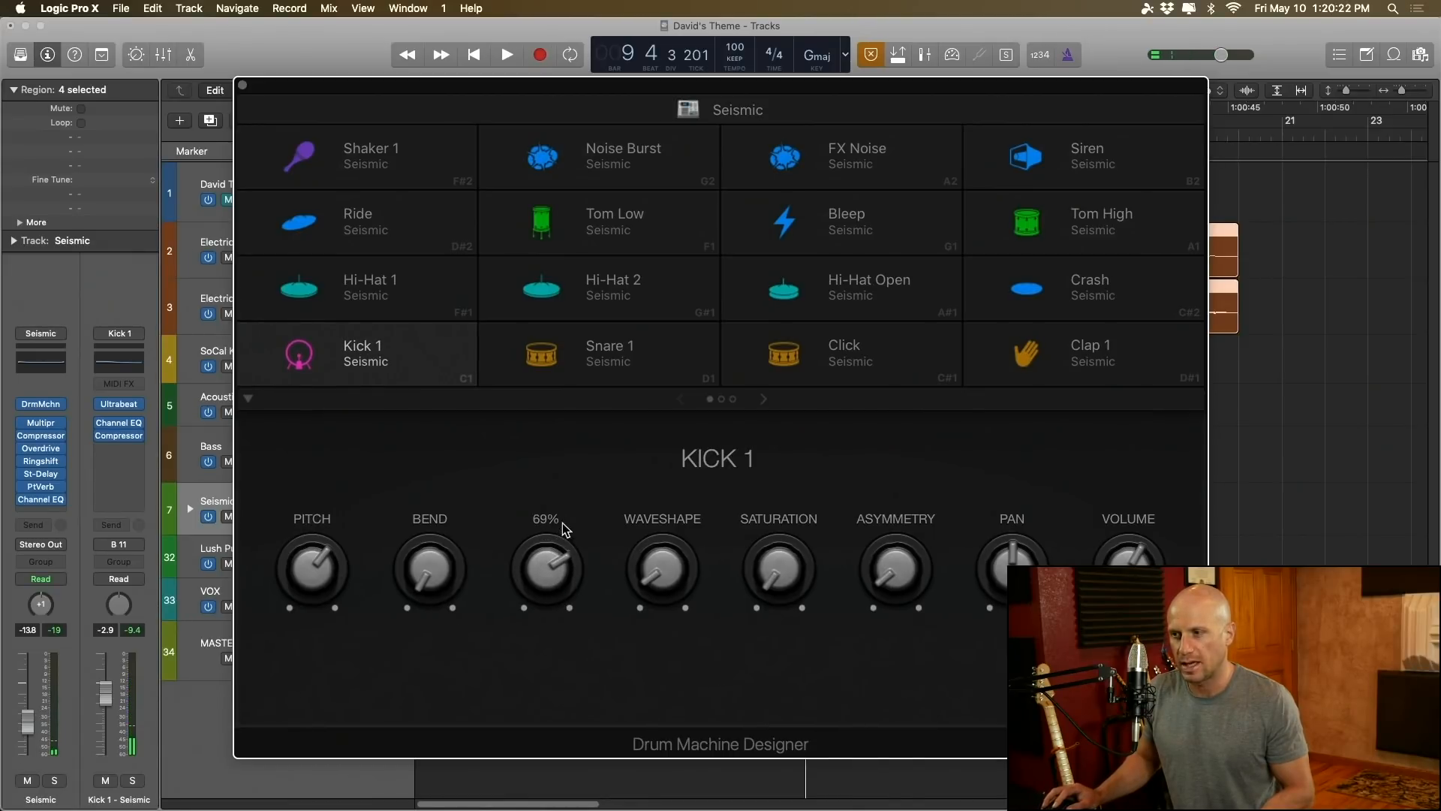
{"action": "left_click", "coordinate": [385, 358]}
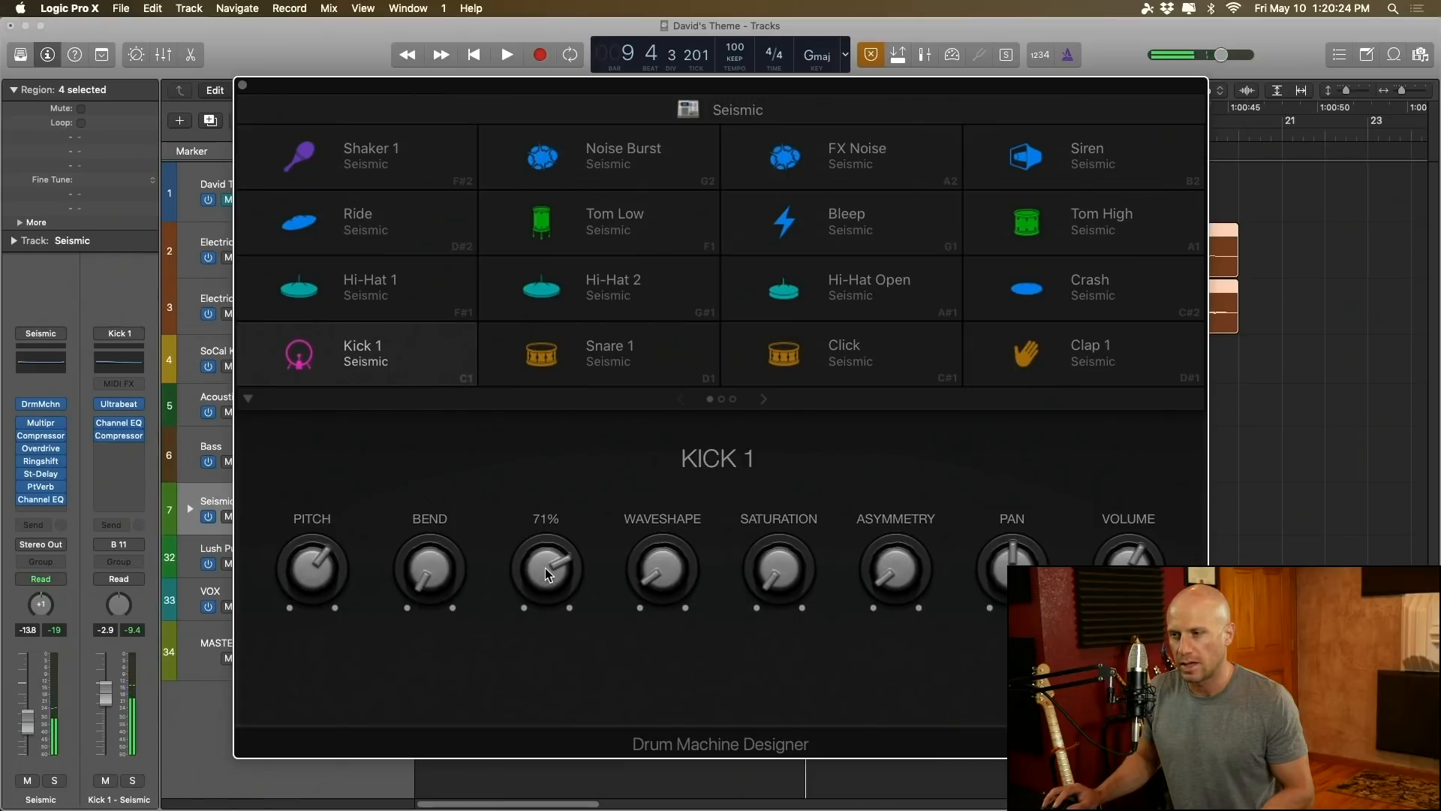
{"action": "left_click", "coordinate": [382, 364]}
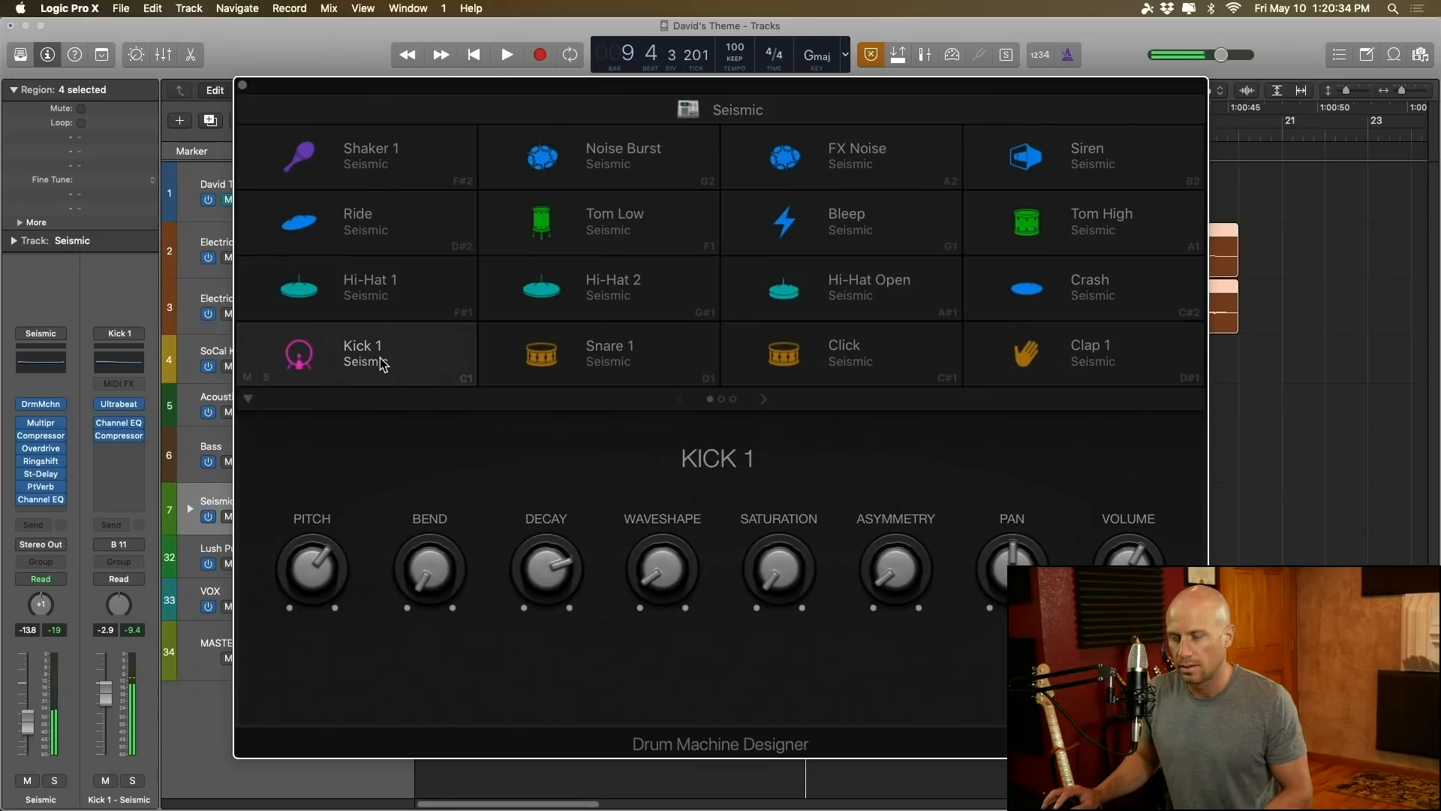
Step: Lower the Snare 1 pad's pitch to G 0 and audition the sound
{"action": "left_click", "coordinate": [612, 347]}
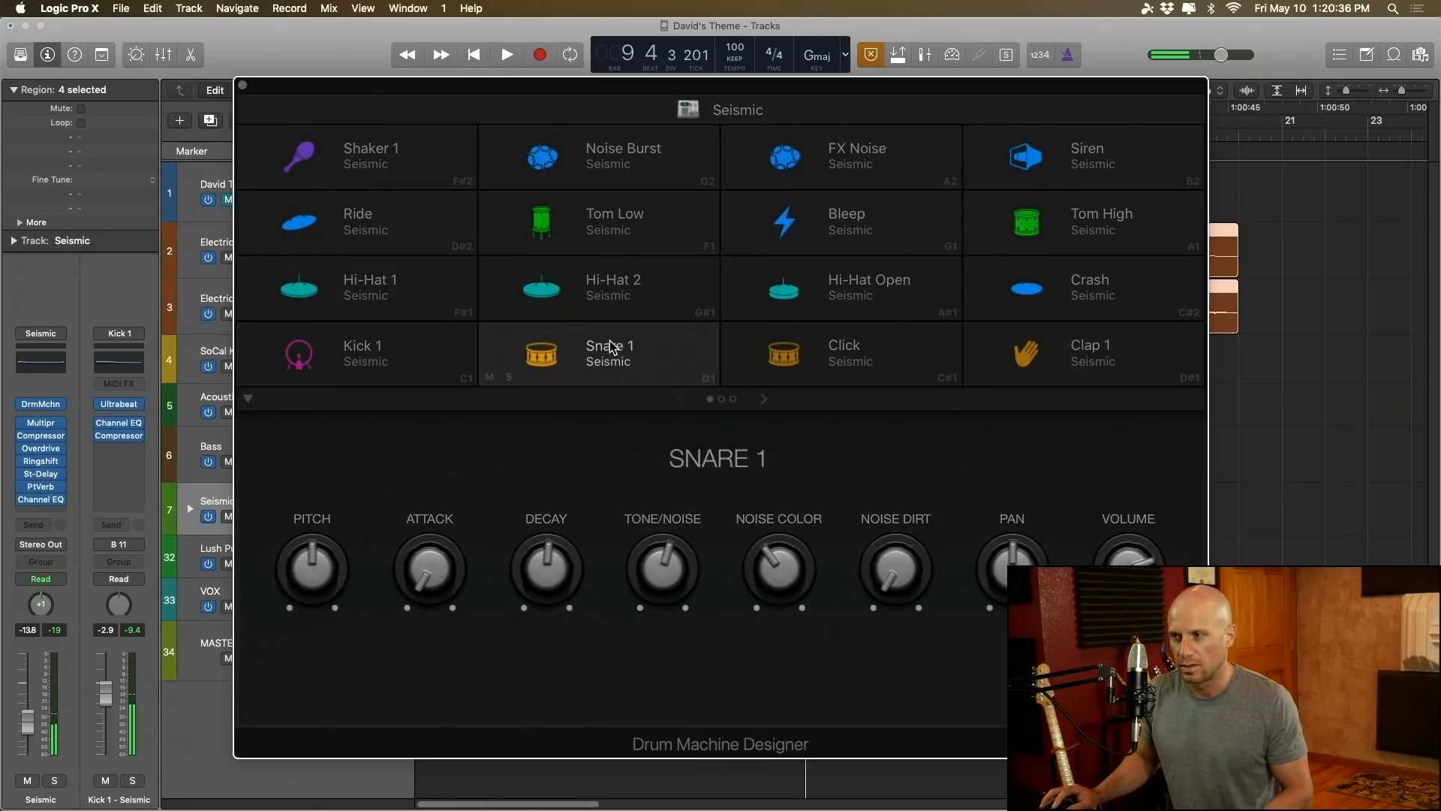
{"action": "left_click", "coordinate": [611, 361]}
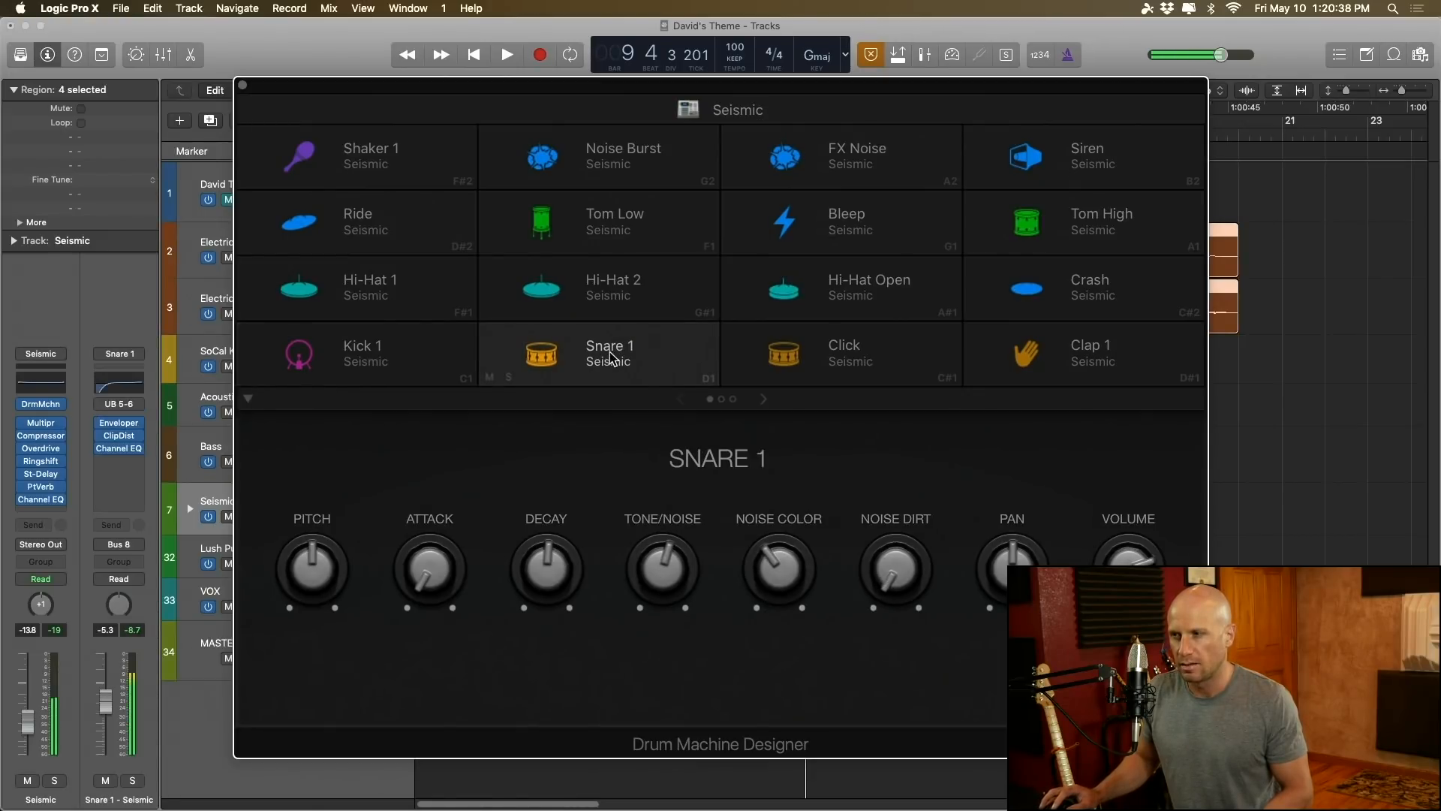
{"action": "left_click_drag", "start_coordinate": [316, 569], "coordinate": [324, 590]}
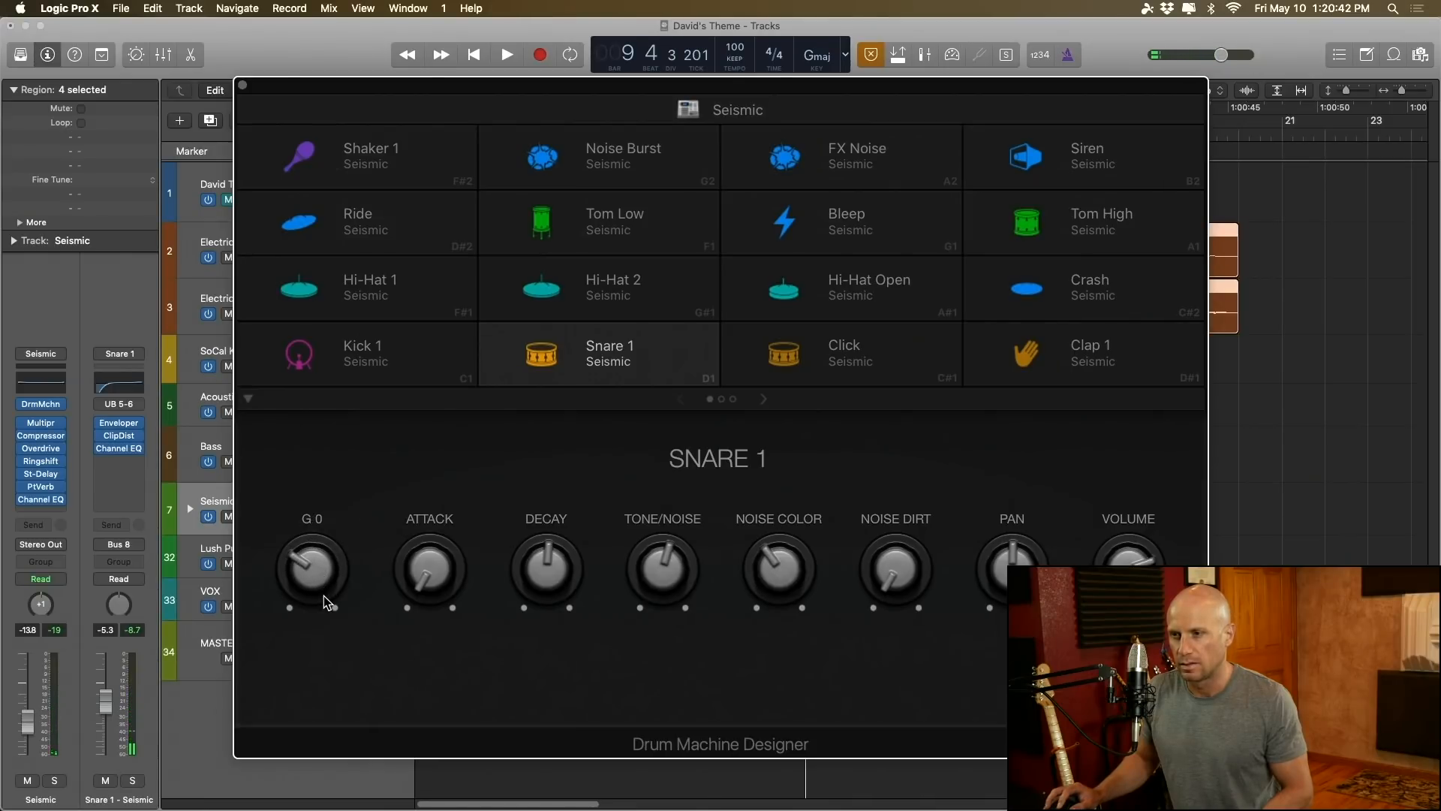
{"action": "left_click", "coordinate": [622, 357]}
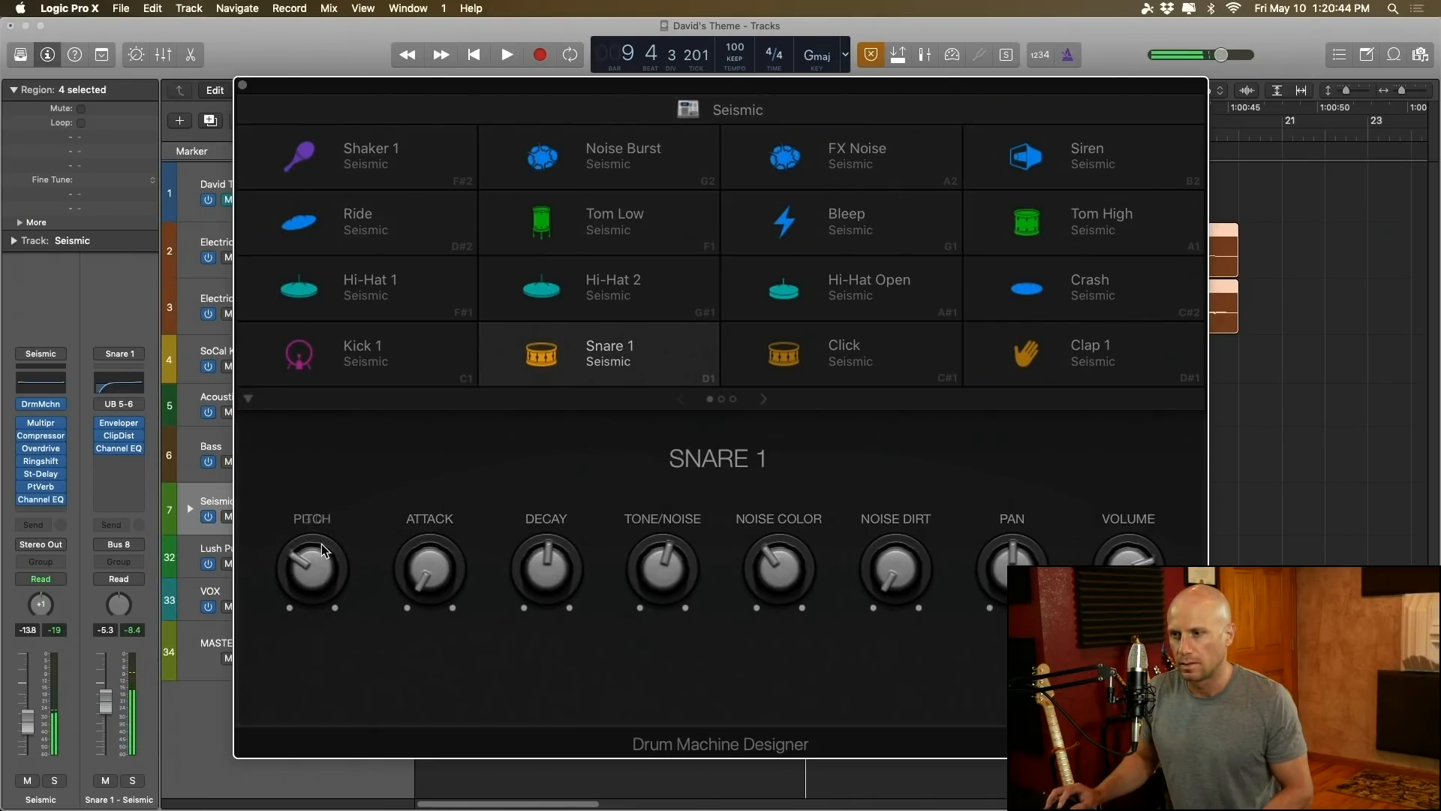
Step: Try Snare 1's attack at 47%, return it to 0%, and lengthen the snare's decay
{"action": "left_click_drag", "start_coordinate": [429, 571], "coordinate": [490, 456]}
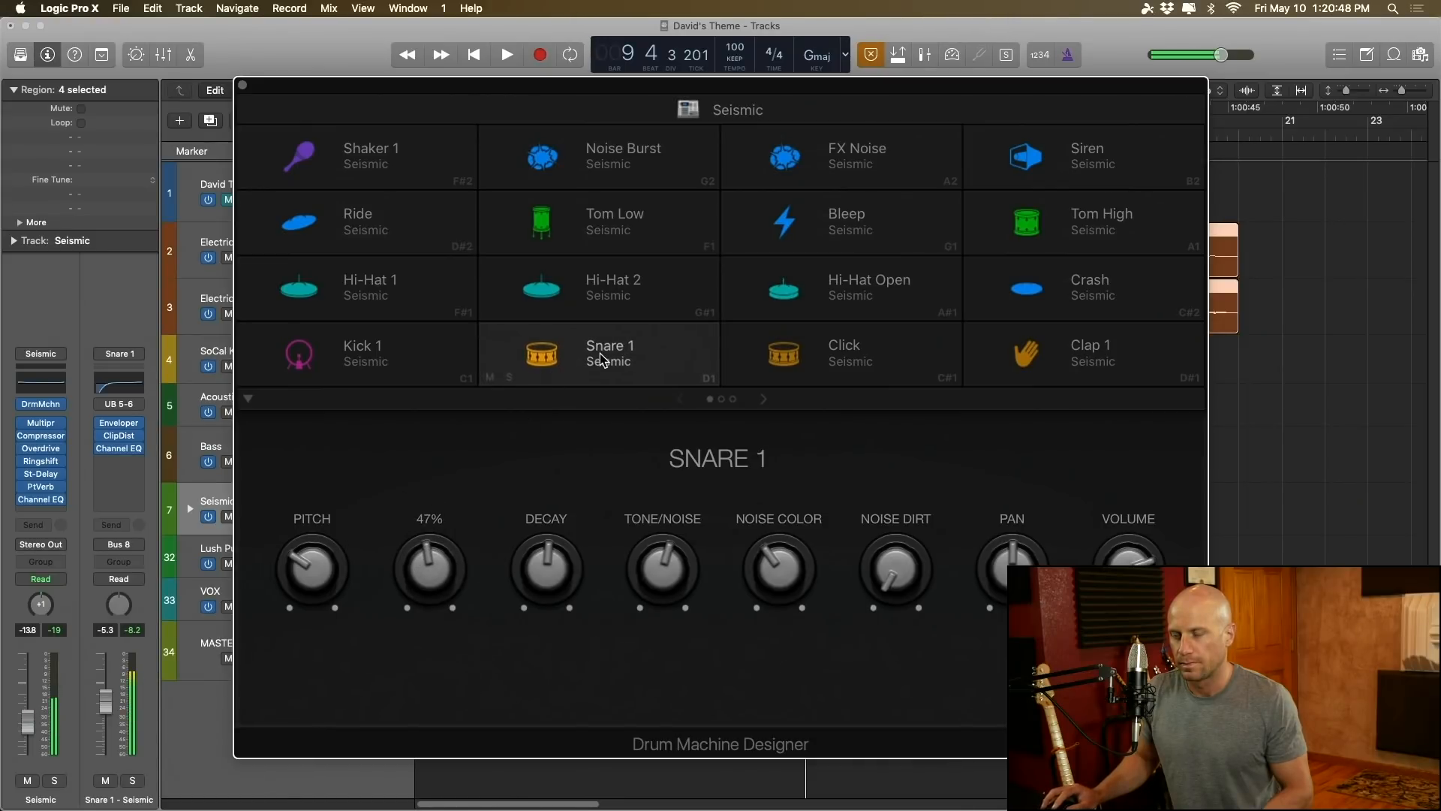
{"action": "left_click_drag", "start_coordinate": [441, 553], "coordinate": [453, 701]}
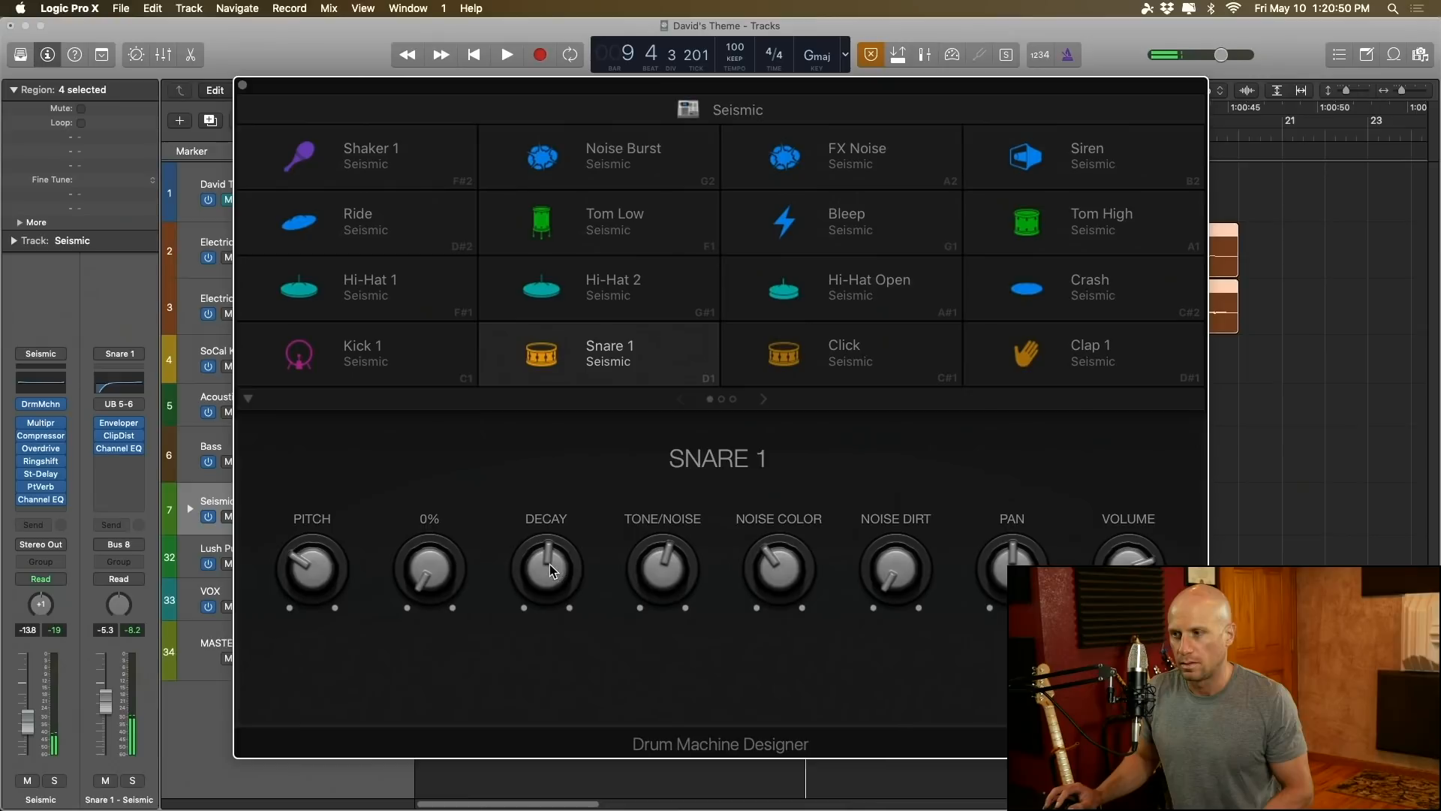
{"action": "left_click_drag", "start_coordinate": [552, 572], "coordinate": [557, 546]}
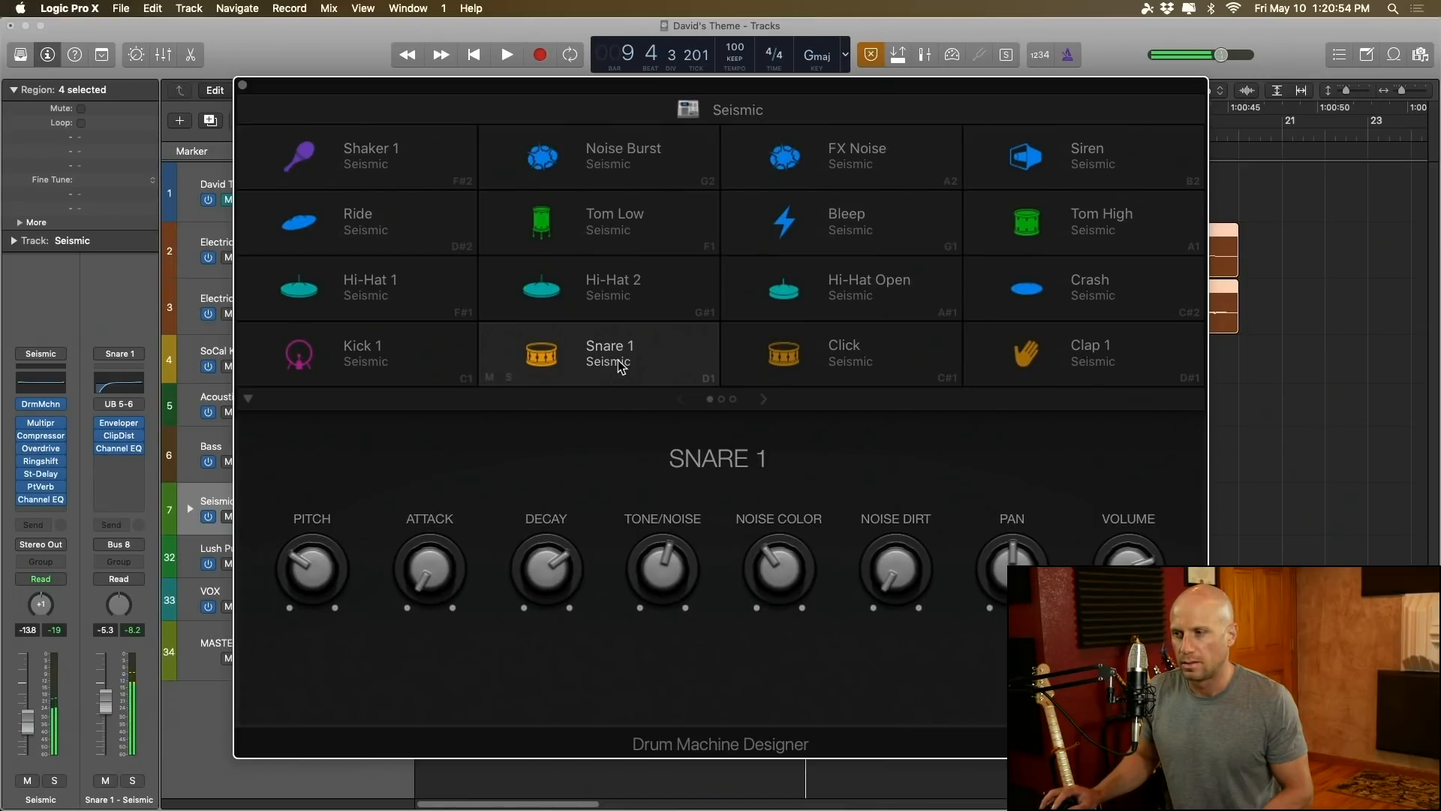
Step: Try Snare 1's tone/noise balance at 24%, settle on about 43%, and audition the result
{"action": "left_click_drag", "start_coordinate": [664, 608], "coordinate": [682, 651]}
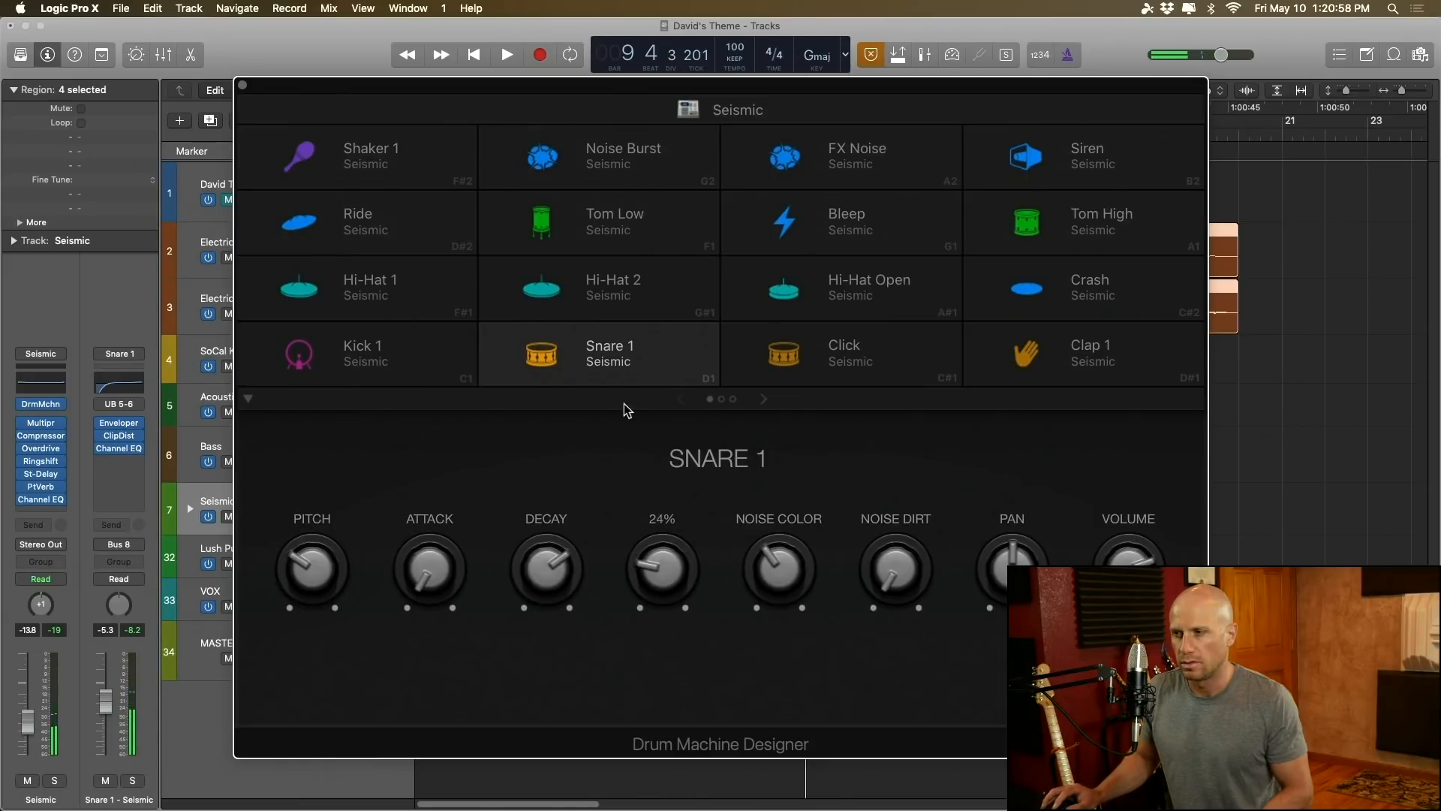
{"action": "left_click_drag", "start_coordinate": [667, 566], "coordinate": [673, 529]}
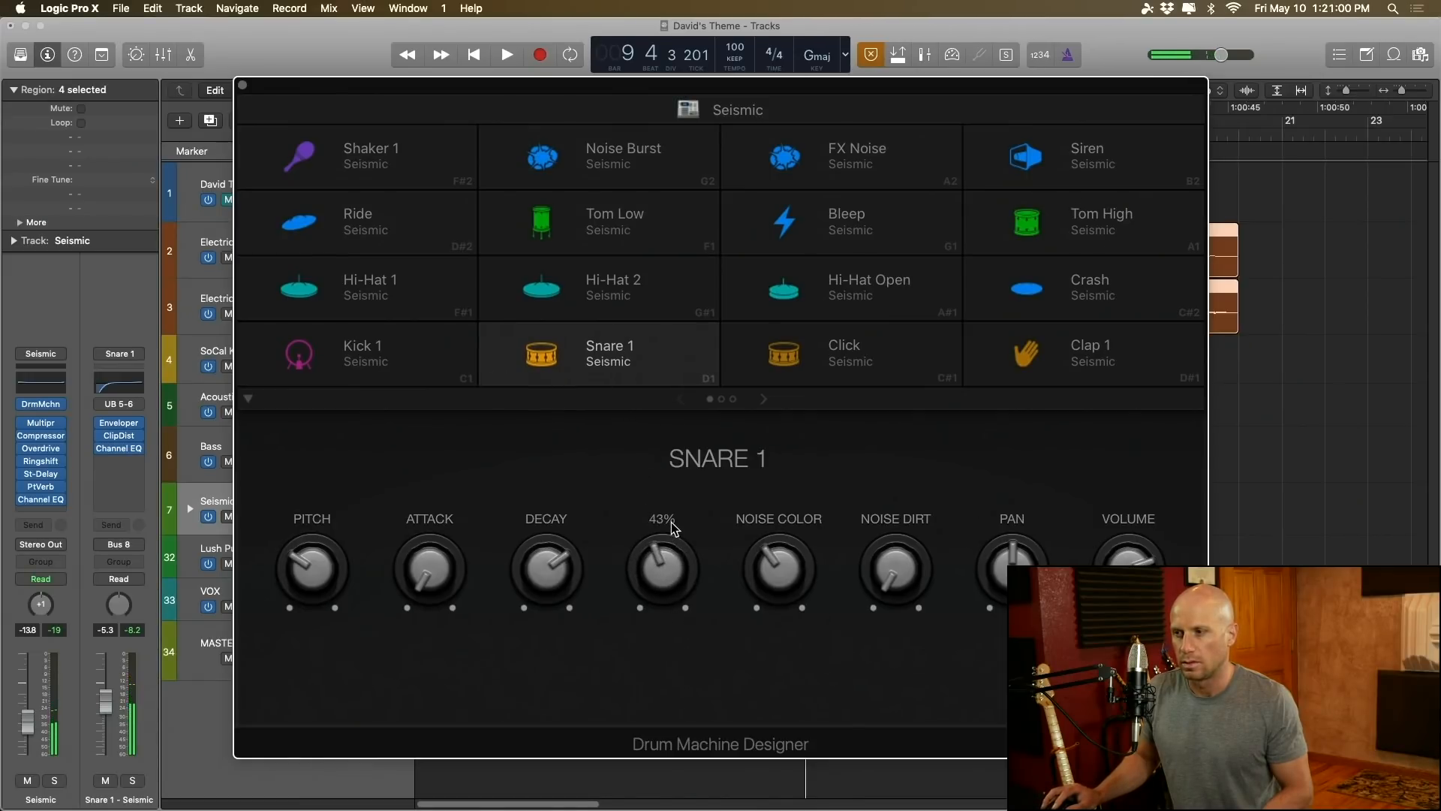
{"action": "left_click", "coordinate": [614, 369]}
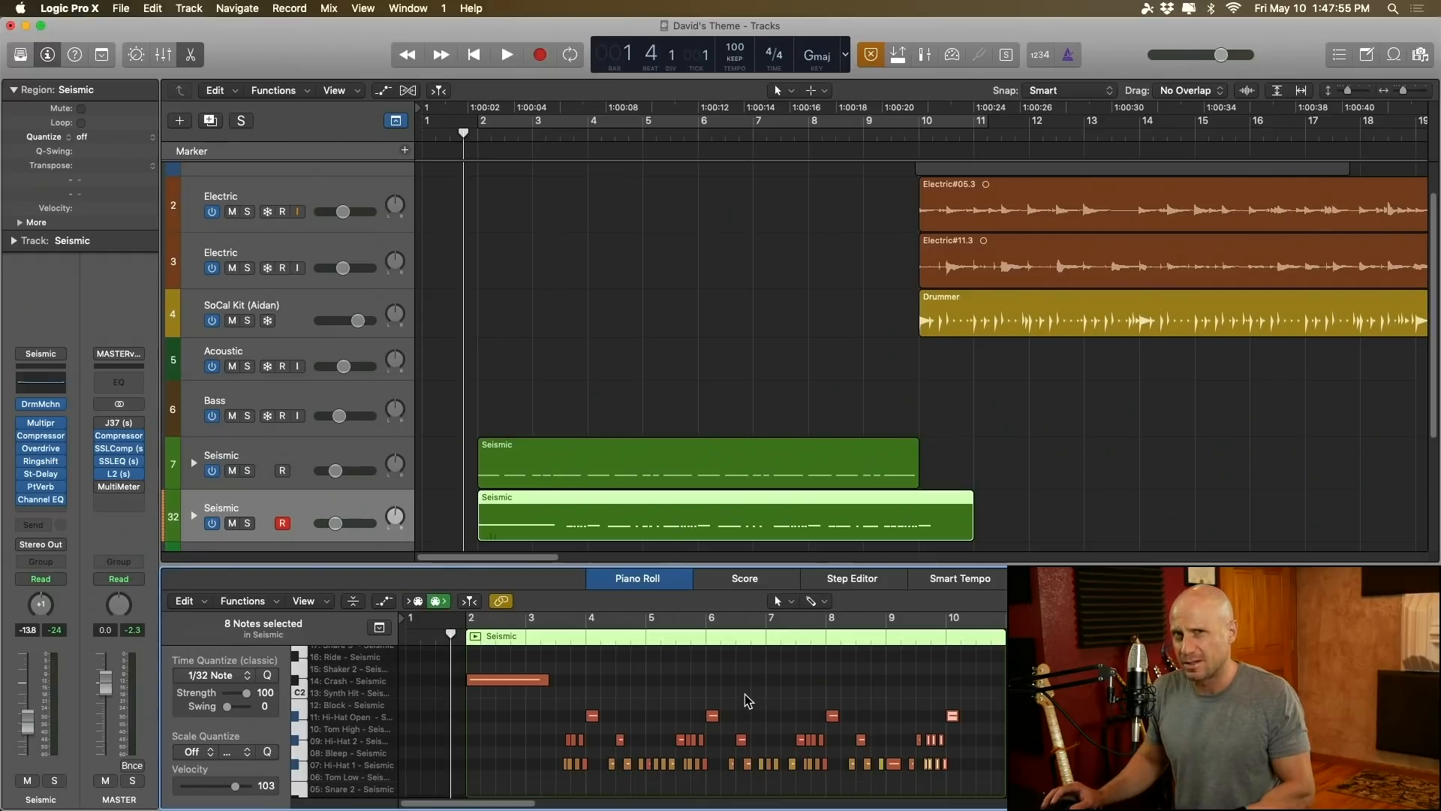
Step: Play the two Seismic drum regions from before bar 2 into the guitar entry, then deselect all regions
{"action": "key", "text": "space"}
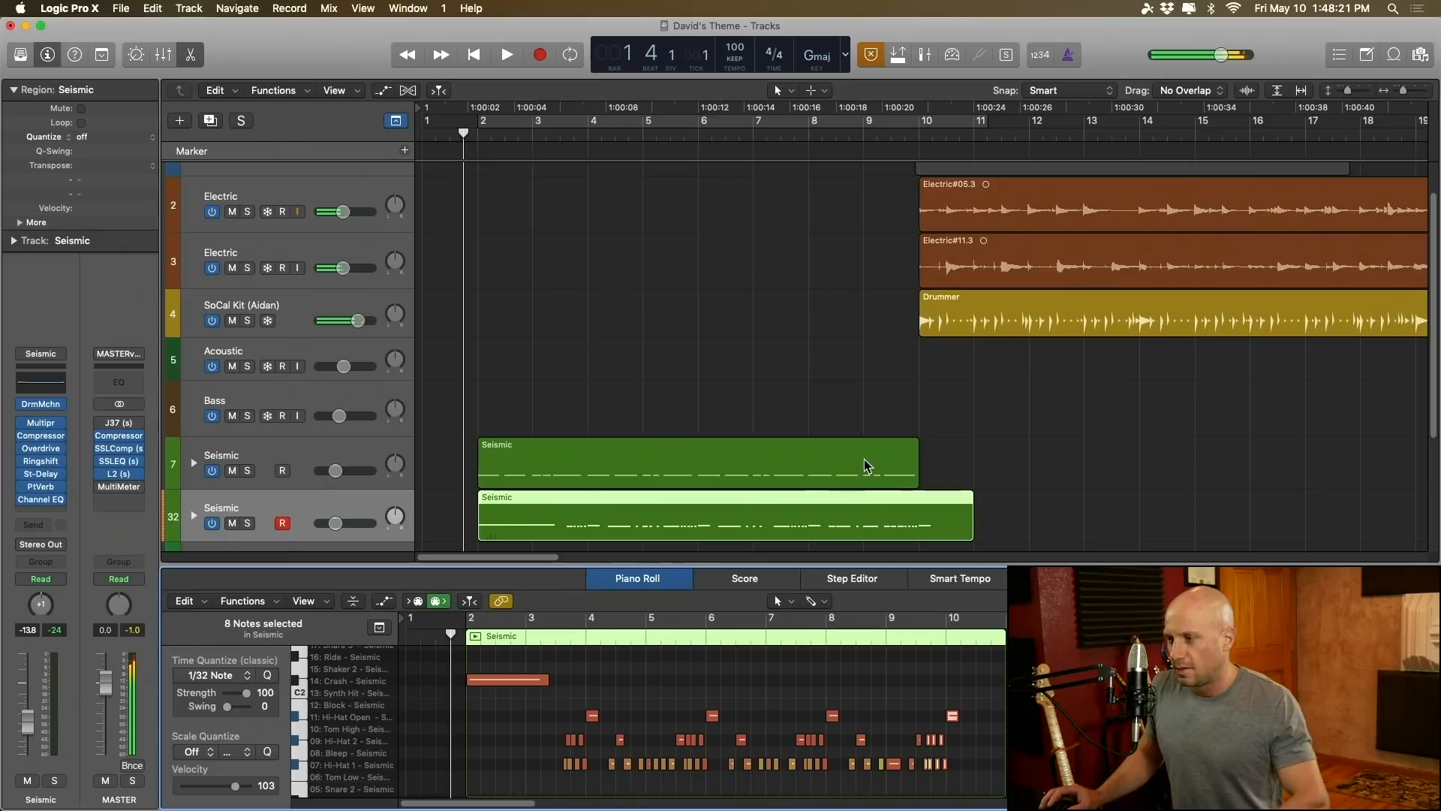
{"action": "key", "text": "space"}
{"action": "left_click", "coordinate": [756, 412]}
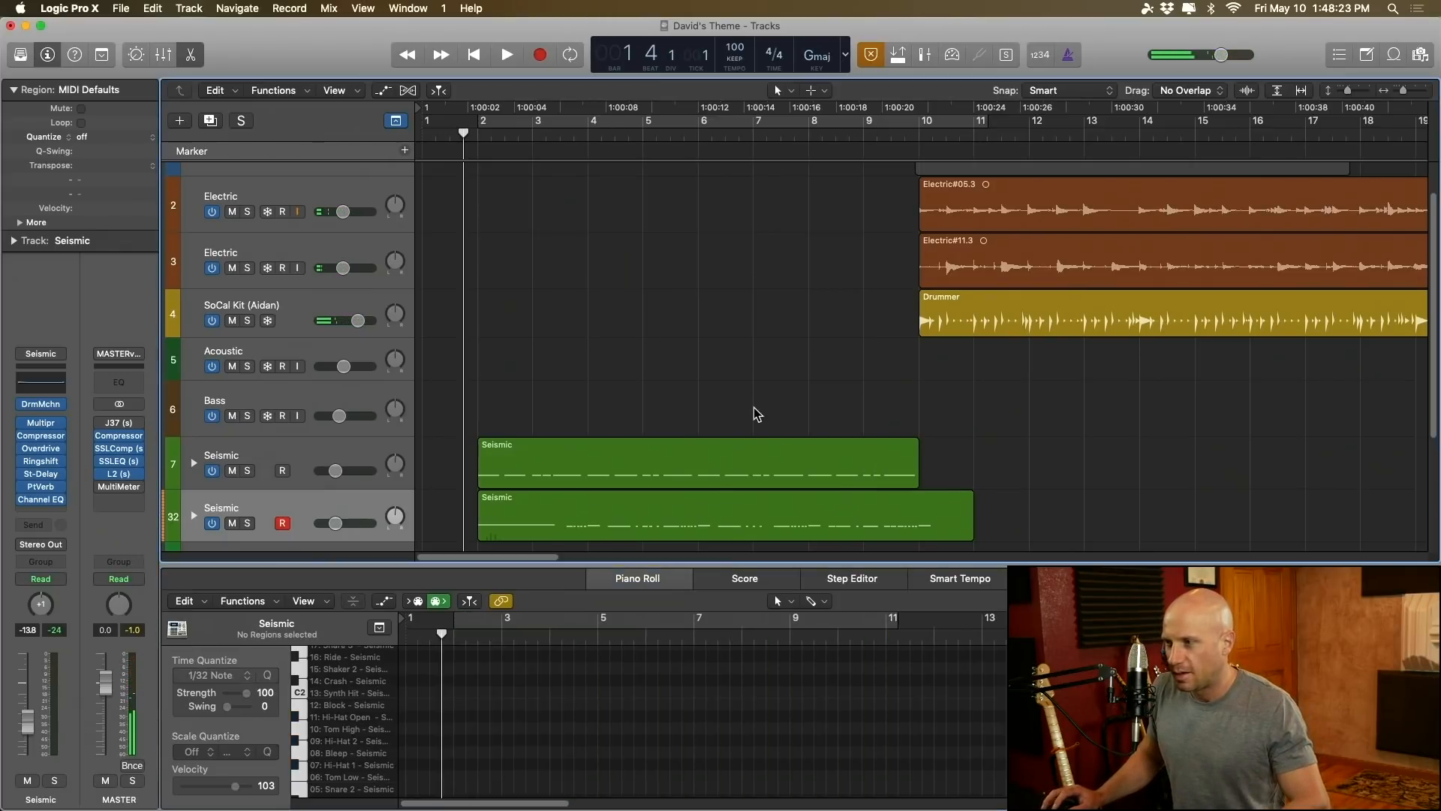
Step: Mute both Electric guitar tracks
{"action": "key", "text": "super+Left"}
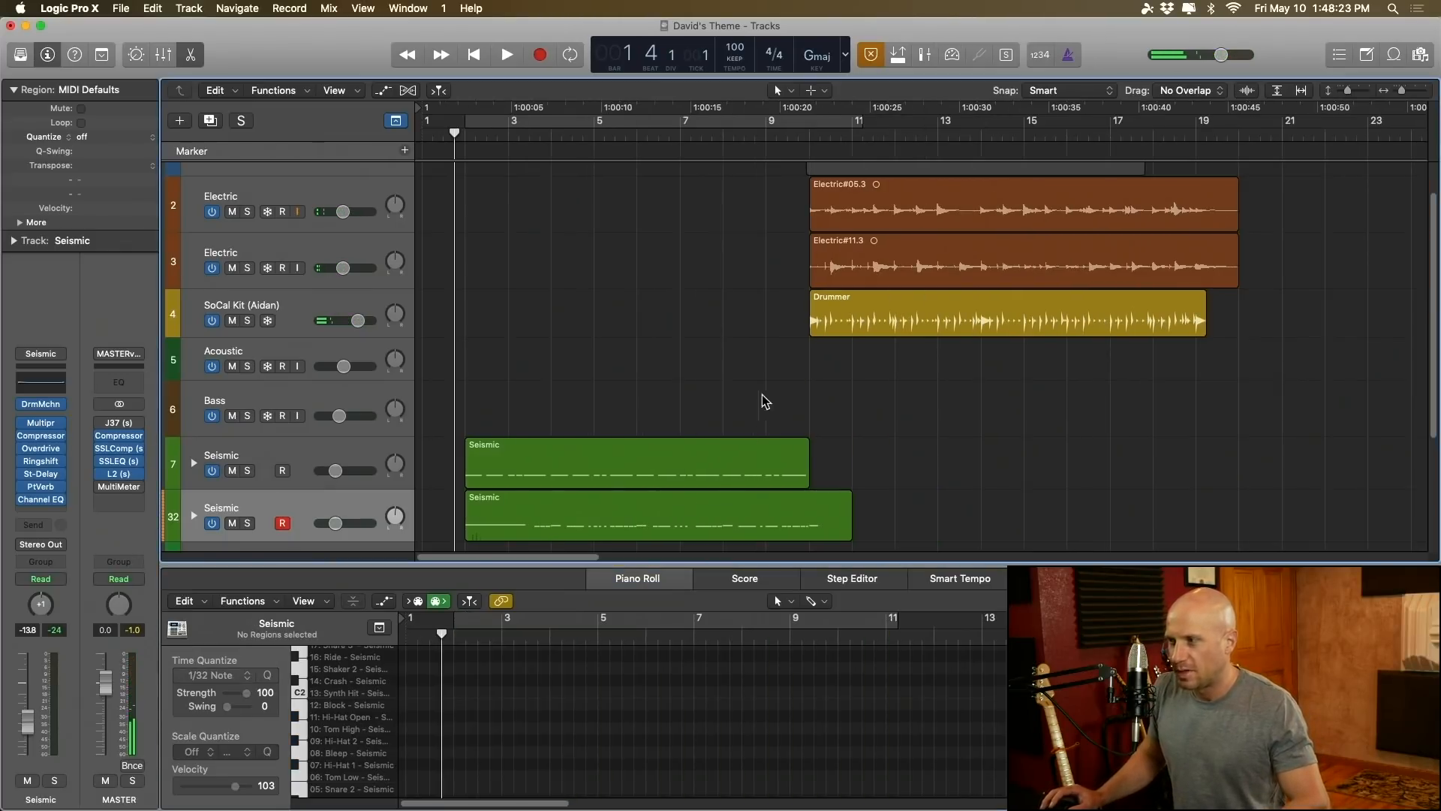
{"action": "left_click", "coordinate": [932, 318]}
{"action": "scroll", "coordinate": [931, 311], "scroll_direction": "up", "scroll_amount": 2}
{"action": "left_click", "coordinate": [944, 257]}
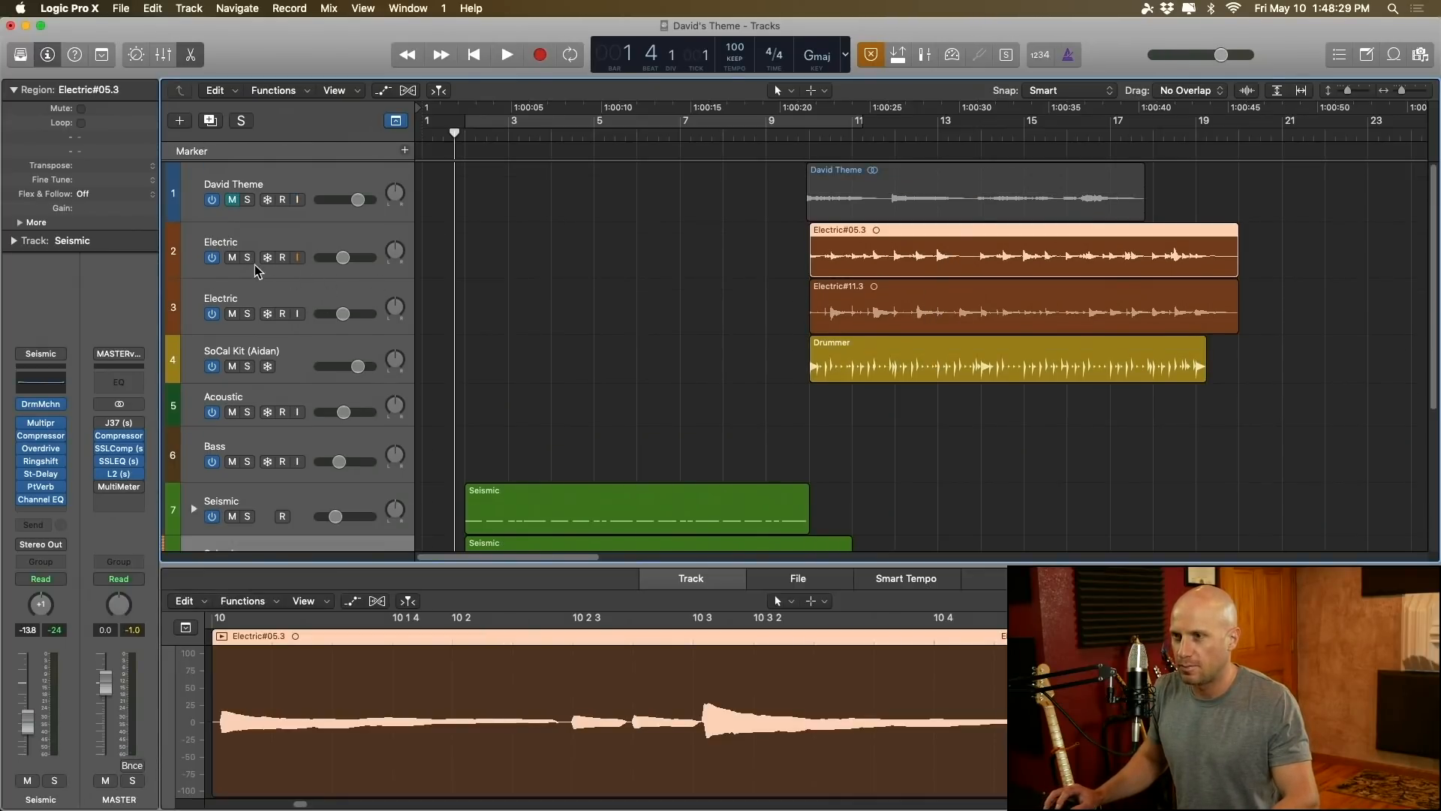
{"action": "left_click", "coordinate": [232, 259]}
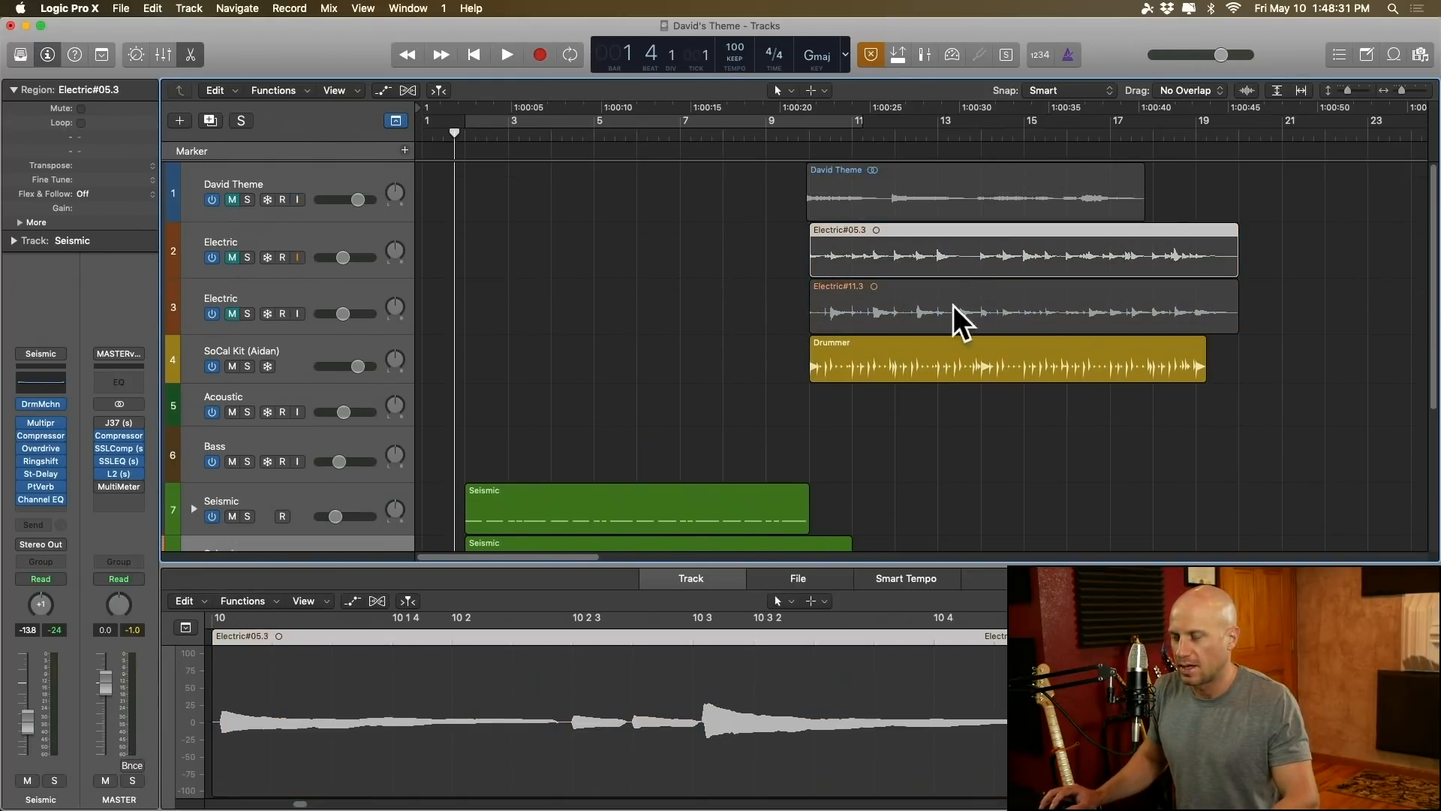
Step: Select the Drummer region on the SoCal Kit track and audition its beat twice from around bar 10
{"action": "left_click", "coordinate": [893, 373]}
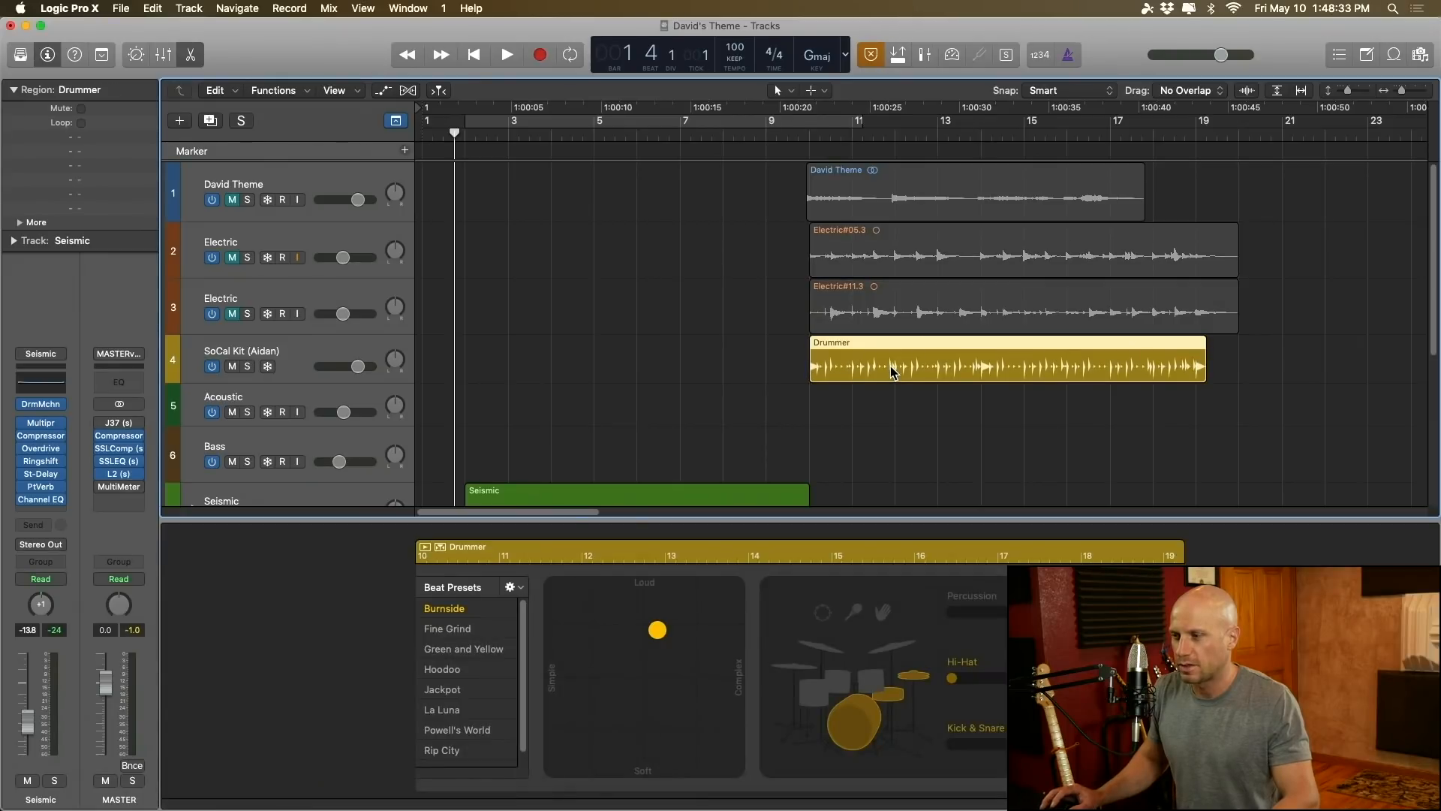
{"action": "key", "text": "space"}
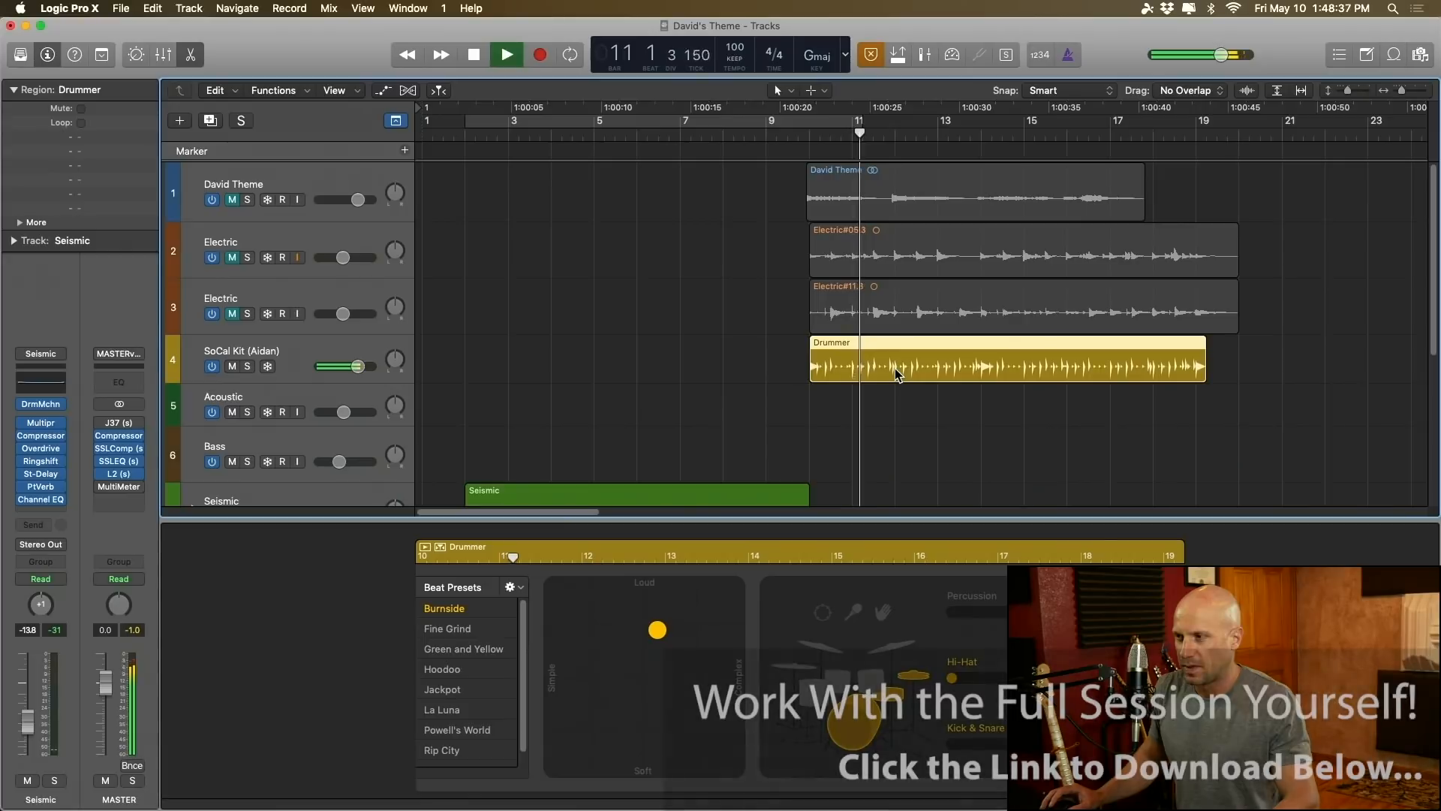
{"action": "key", "text": "space"}
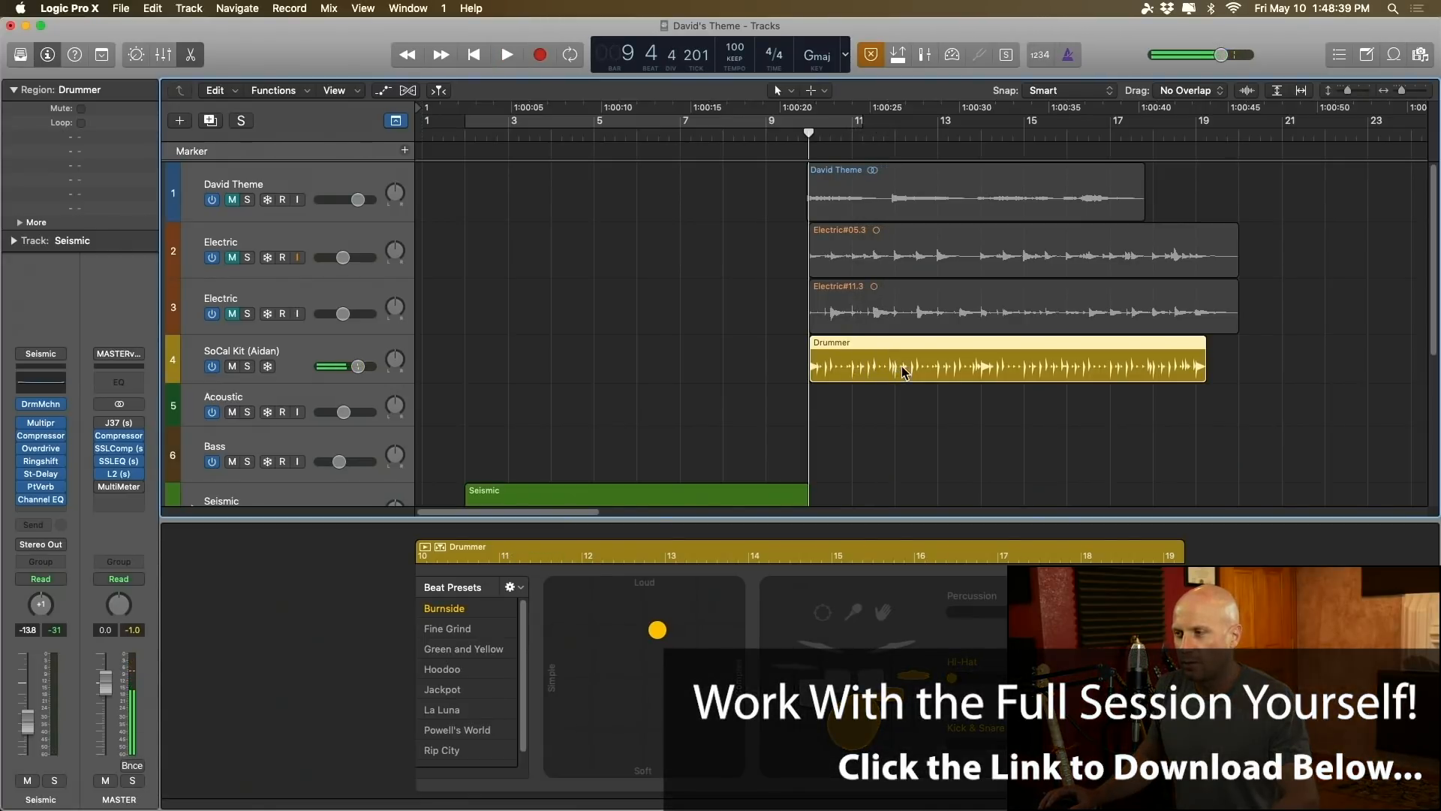
{"action": "scroll", "coordinate": [735, 464], "scroll_direction": "down", "scroll_amount": 2}
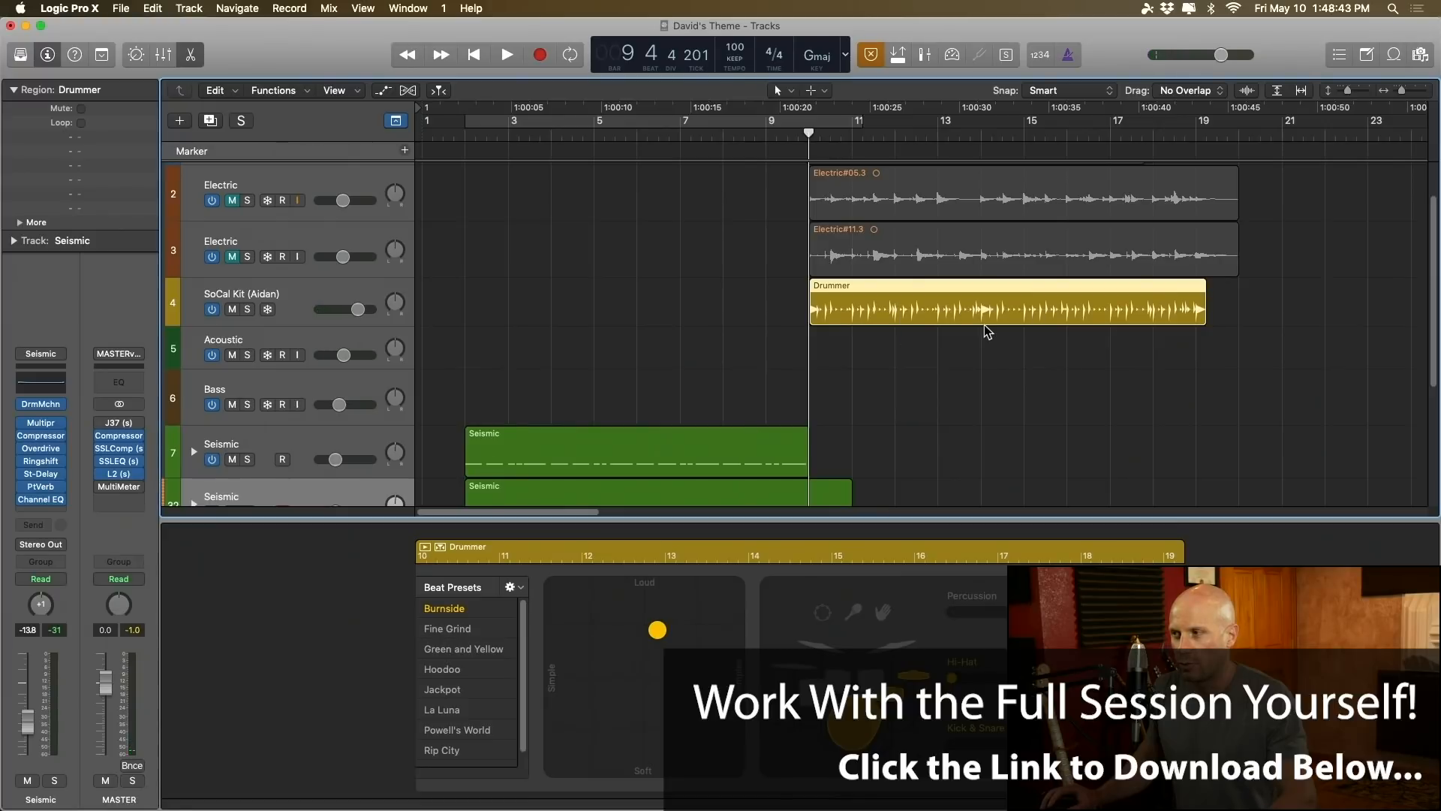
{"action": "scroll", "coordinate": [987, 332], "scroll_direction": "up", "scroll_amount": 2}
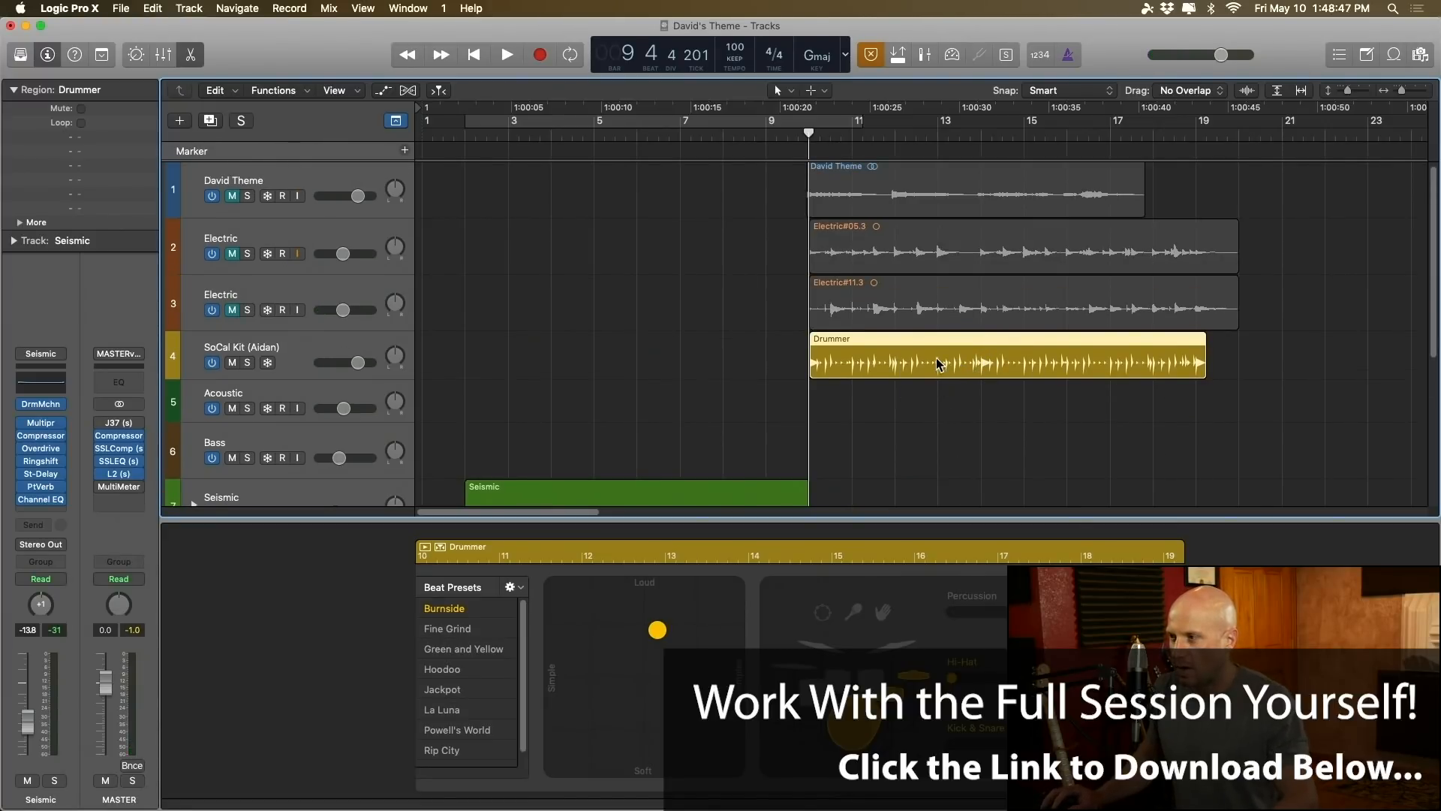
{"action": "left_click", "coordinate": [898, 647]}
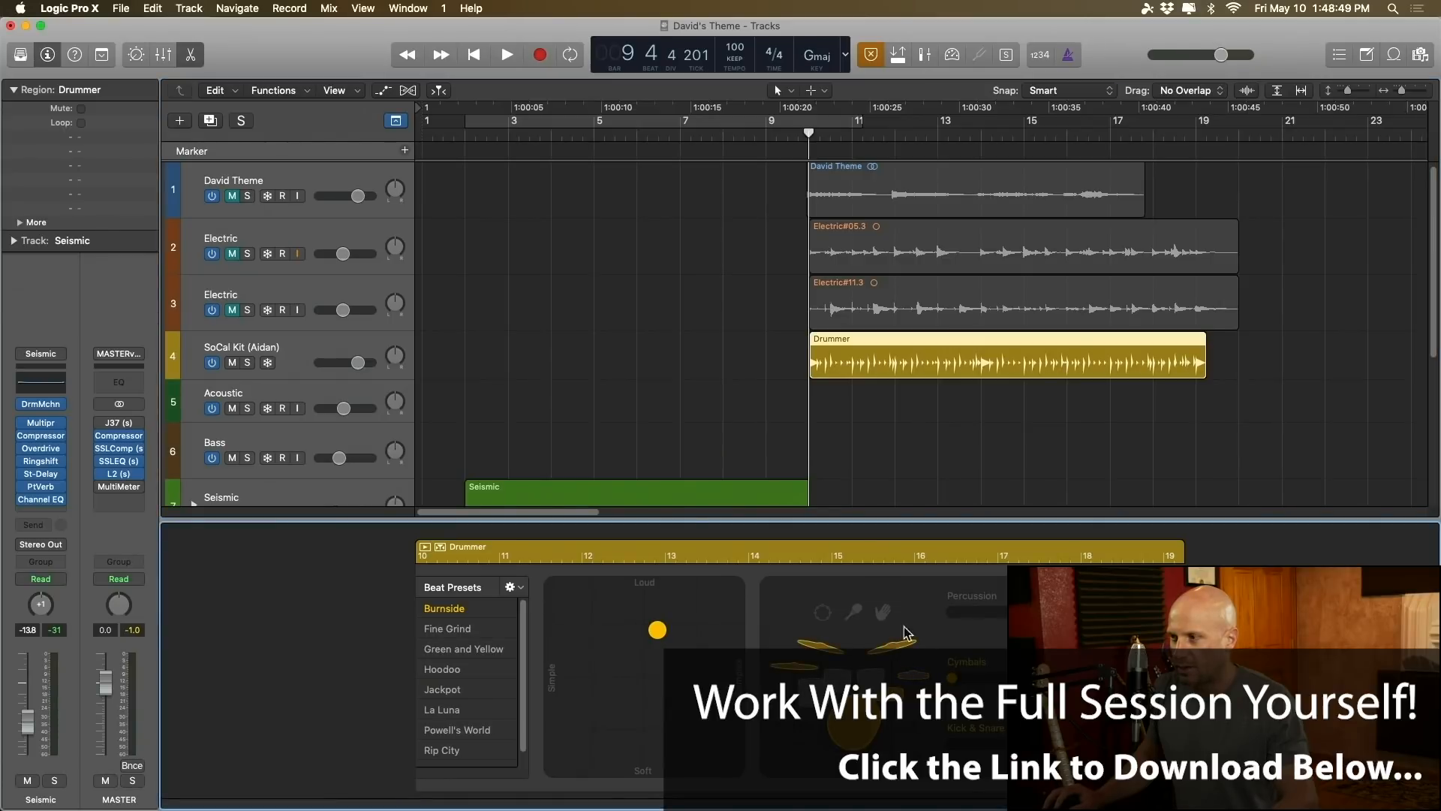
{"action": "left_click", "coordinate": [938, 362]}
{"action": "key", "text": "space"}
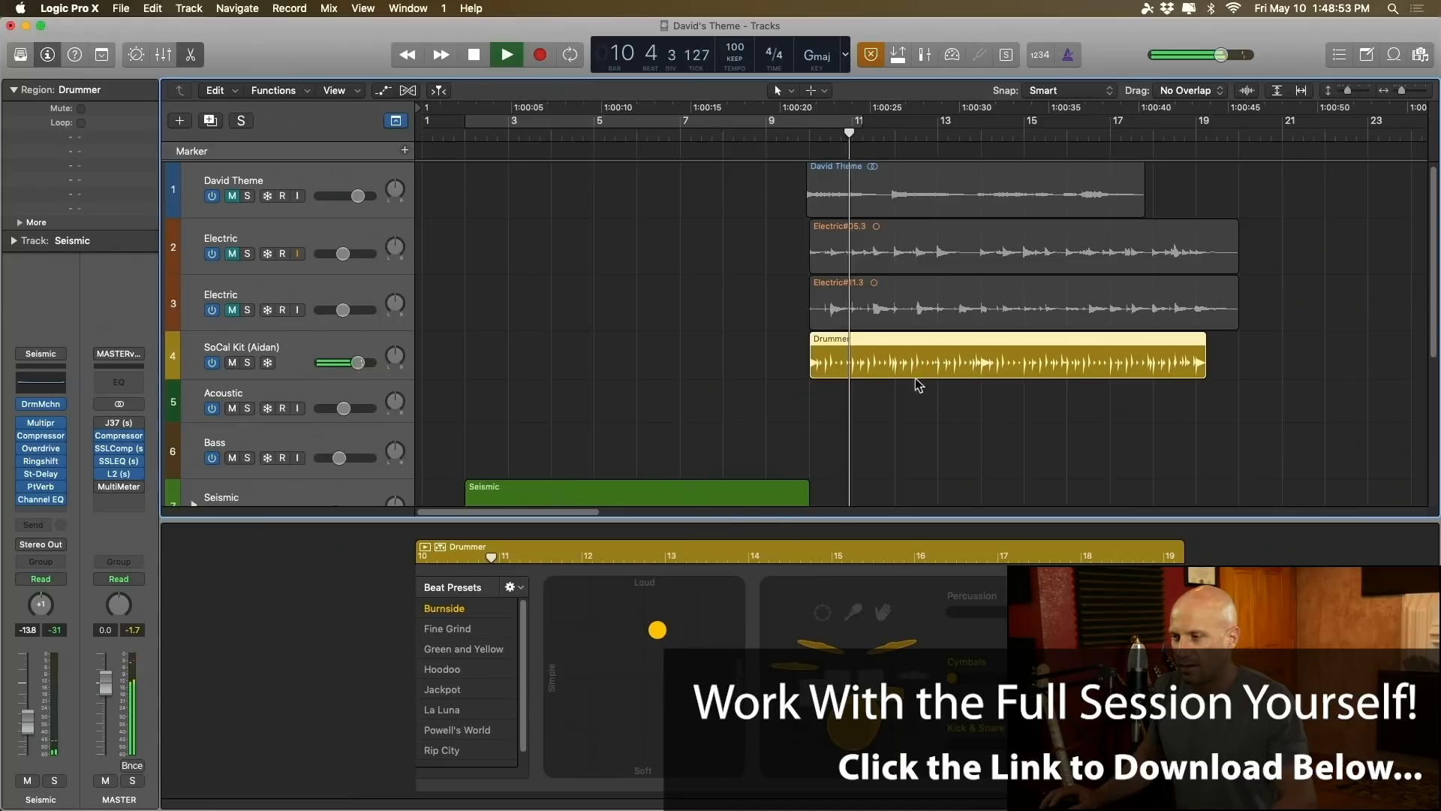
Step: Make the Drummer region's Burnside beat louder and slightly simpler on the performance pad while auditioning it
{"action": "key", "text": "space"}
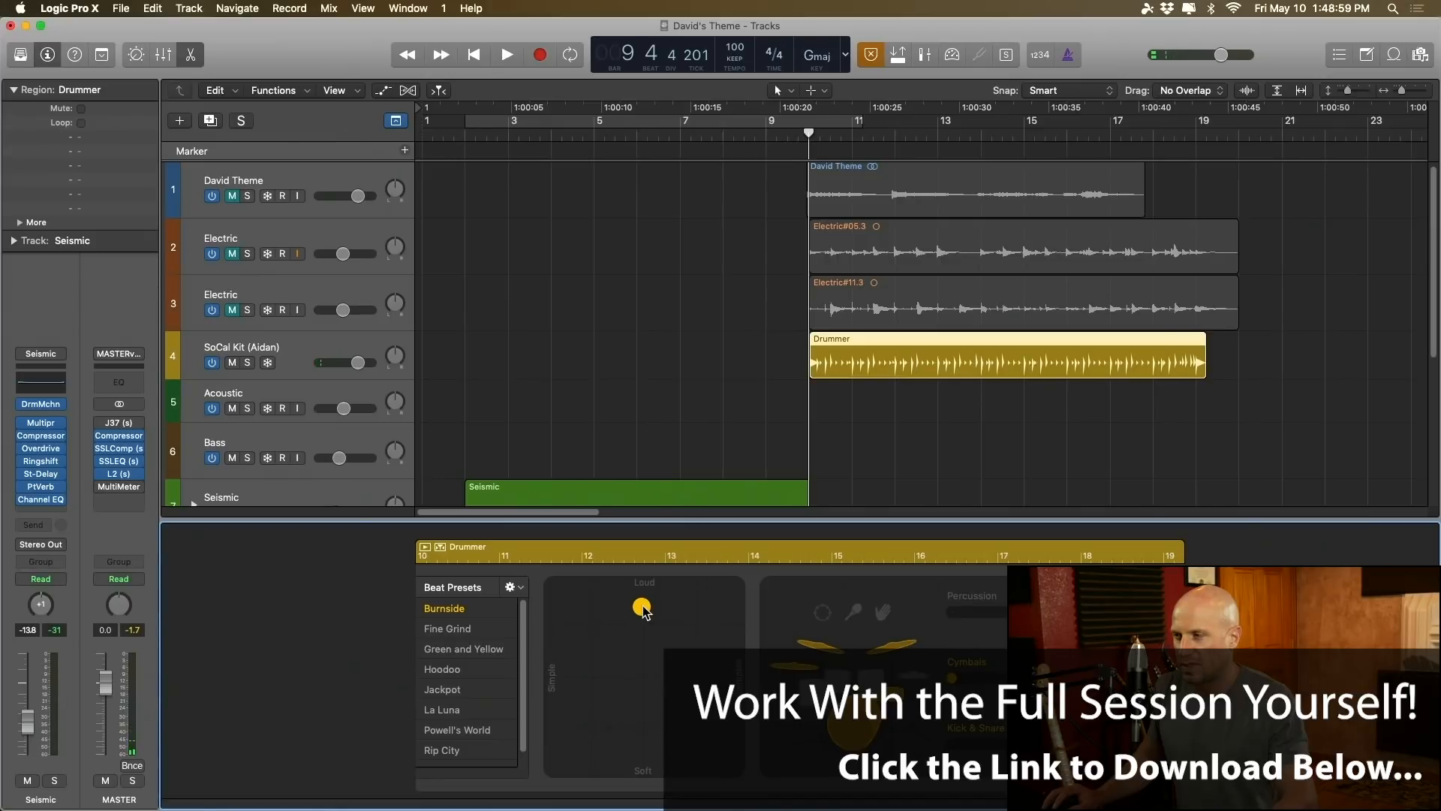
{"action": "key", "text": "space"}
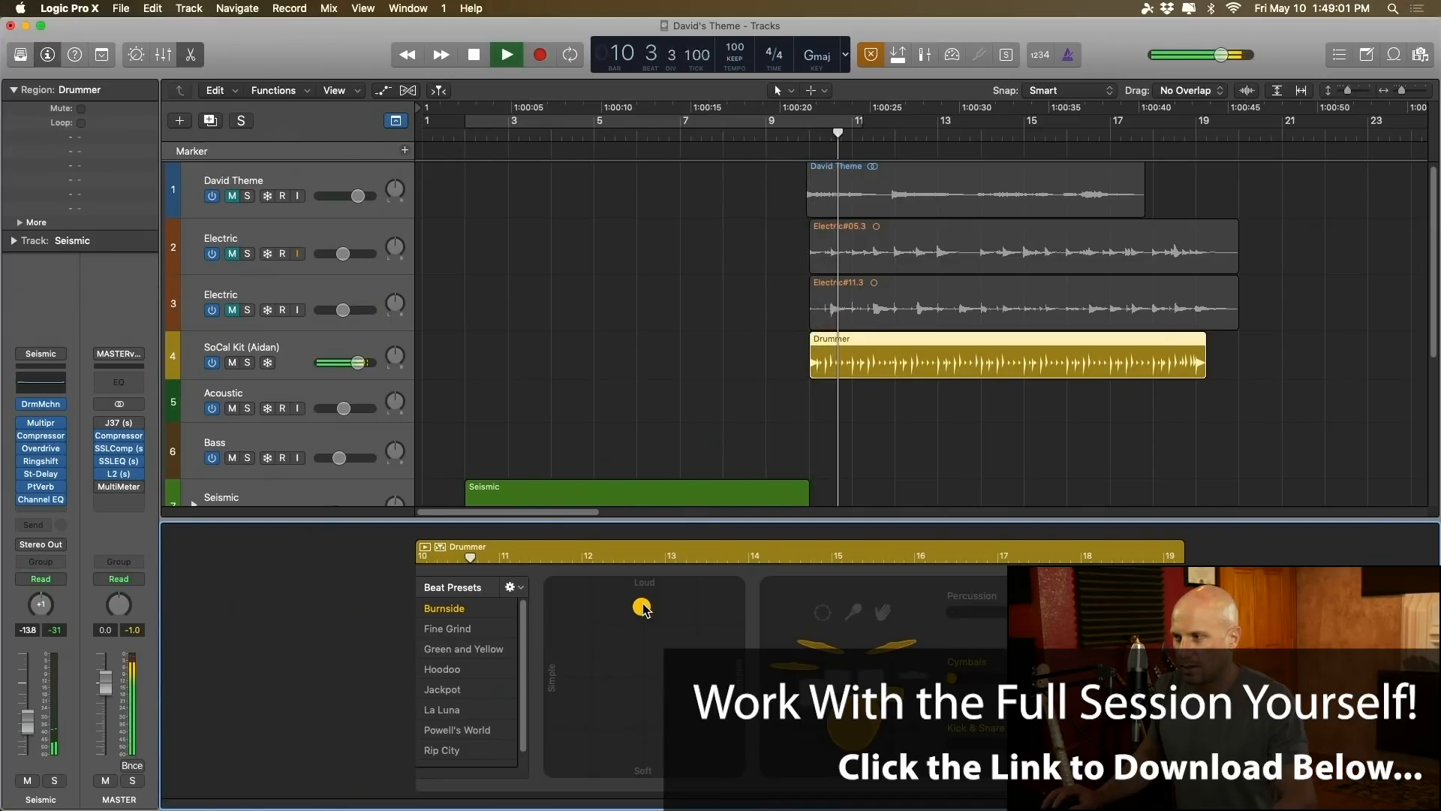
{"action": "left_click_drag", "start_coordinate": [643, 603], "coordinate": [640, 600]}
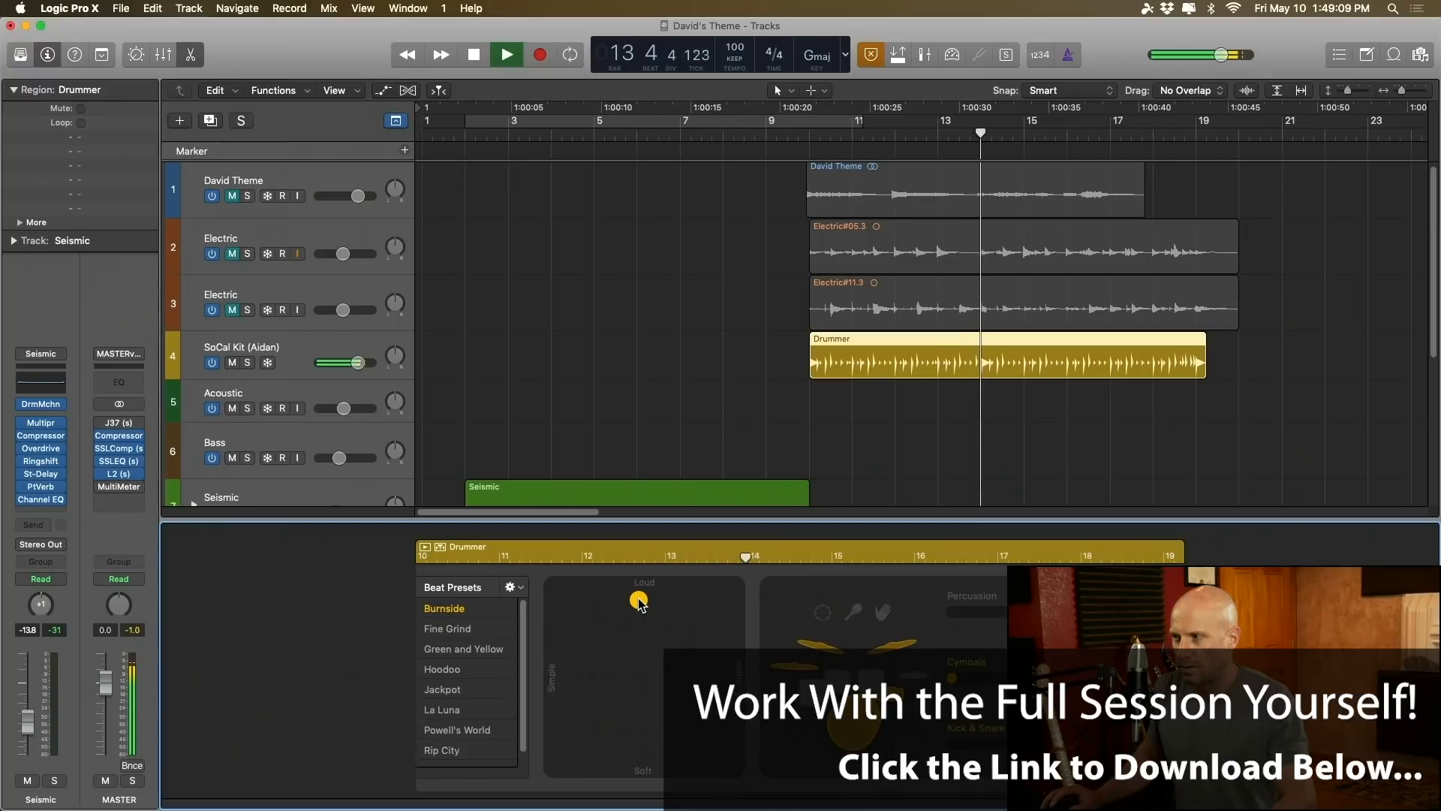
{"action": "key", "text": "space"}
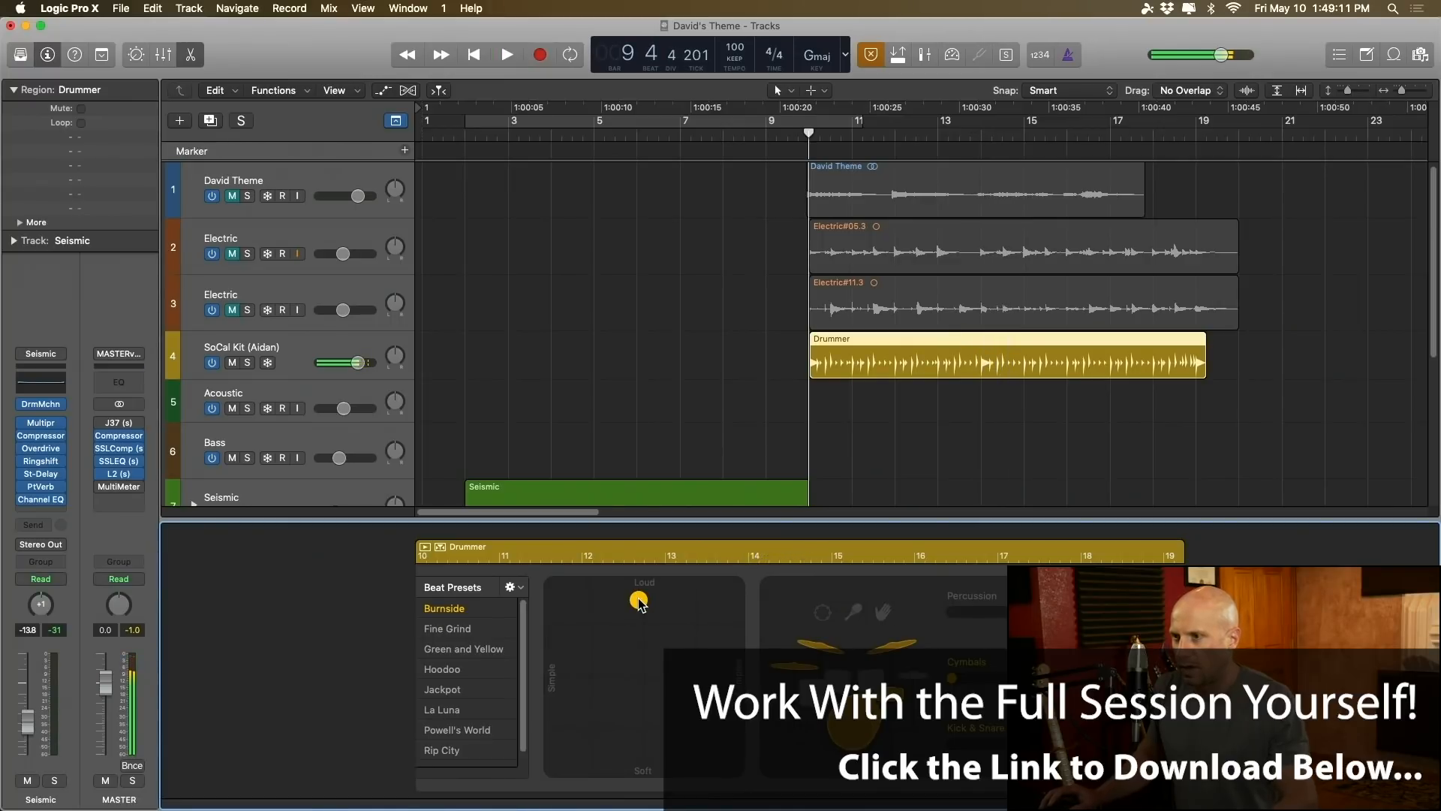
Step: Open the ChromaVerb on the SoCal Kit track and lower its Wet level to 22%
{"action": "left_click", "coordinate": [304, 354]}
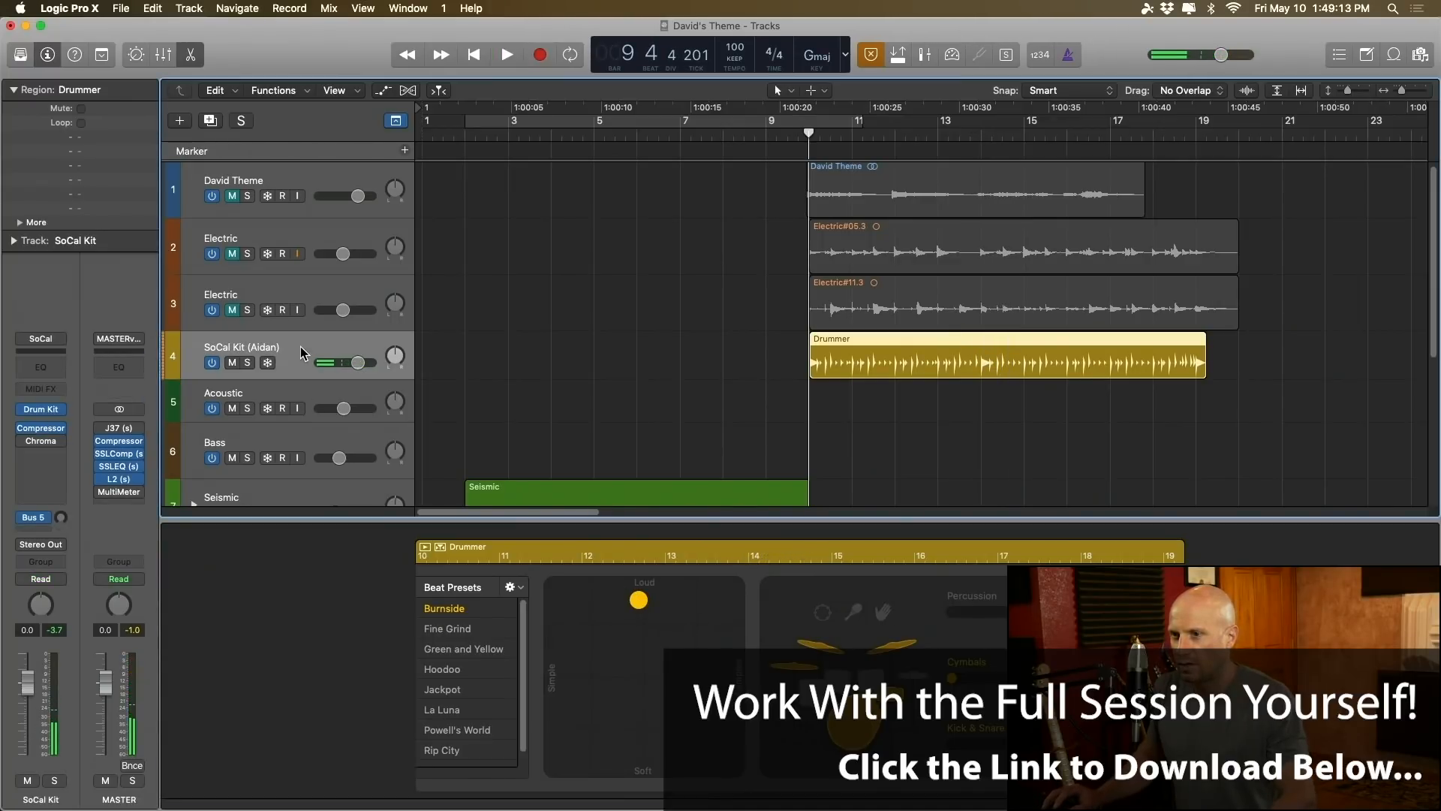
{"action": "left_click", "coordinate": [43, 444]}
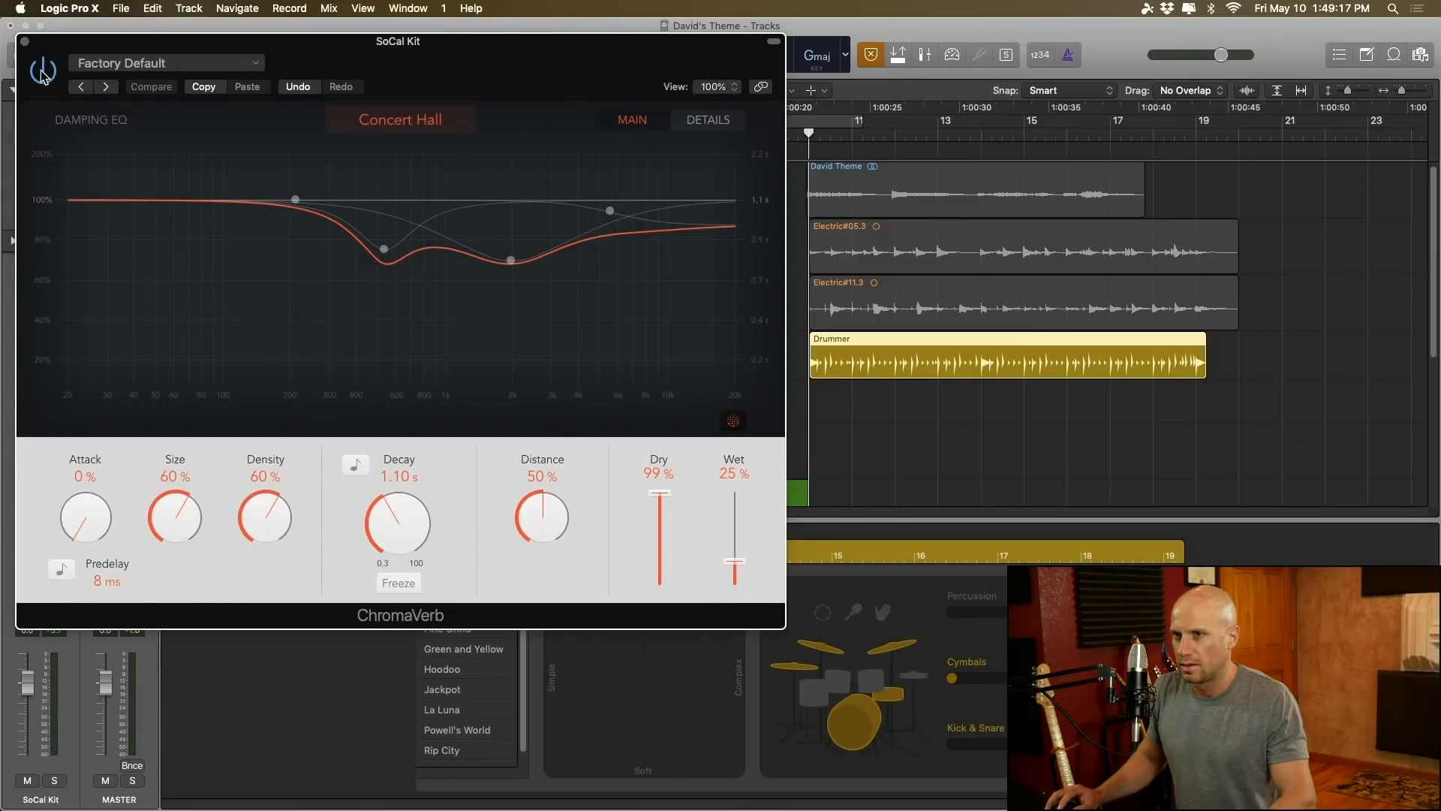
{"action": "key", "text": "space"}
{"action": "left_click_drag", "start_coordinate": [123, 52], "coordinate": [264, 159]}
{"action": "key", "text": "space"}
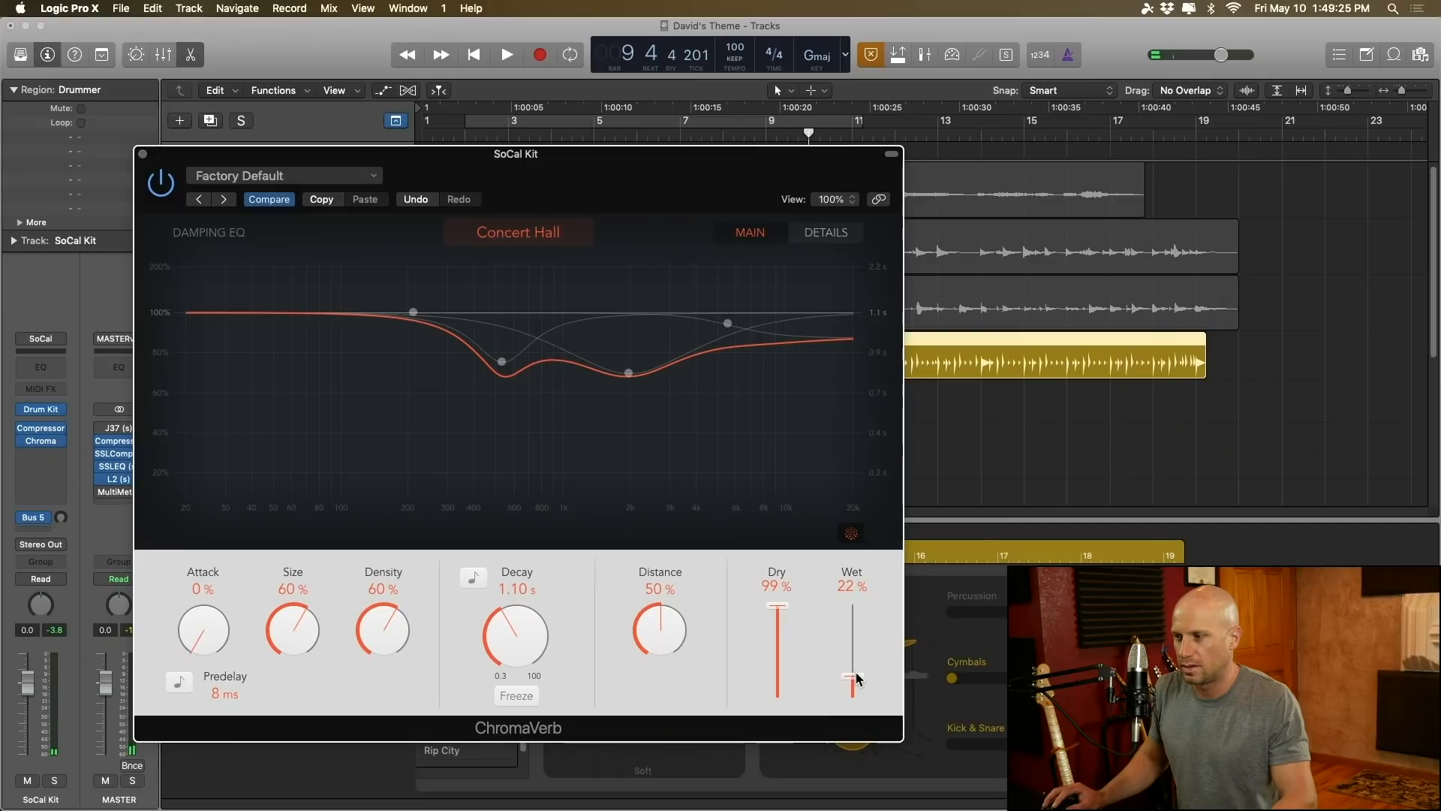
Step: Raise ChromaVerb's Dry level to 100%, audition the SoCal Kit with it, and close the reverb
{"action": "key", "text": "space"}
{"action": "key", "text": "space"}
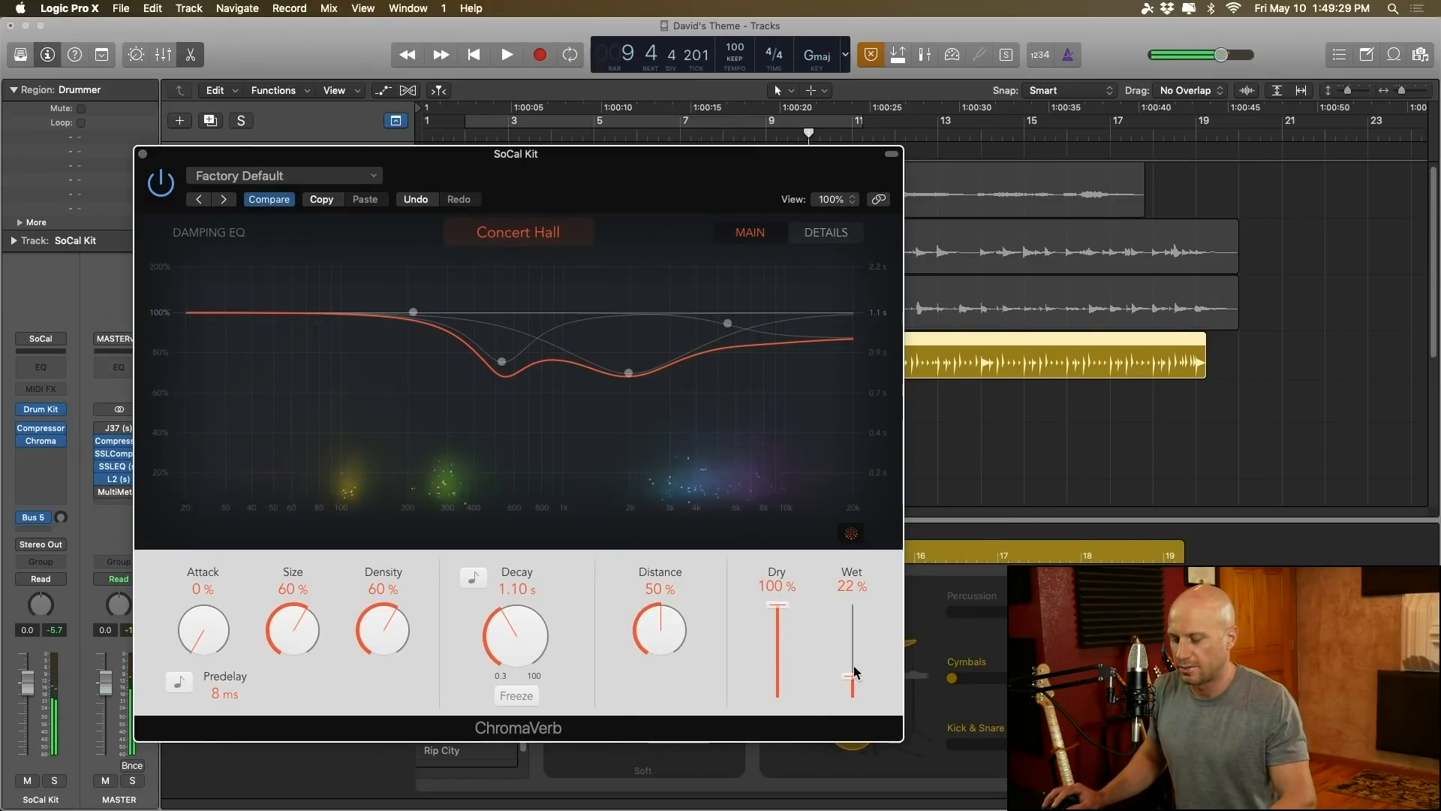
{"action": "key", "text": "space"}
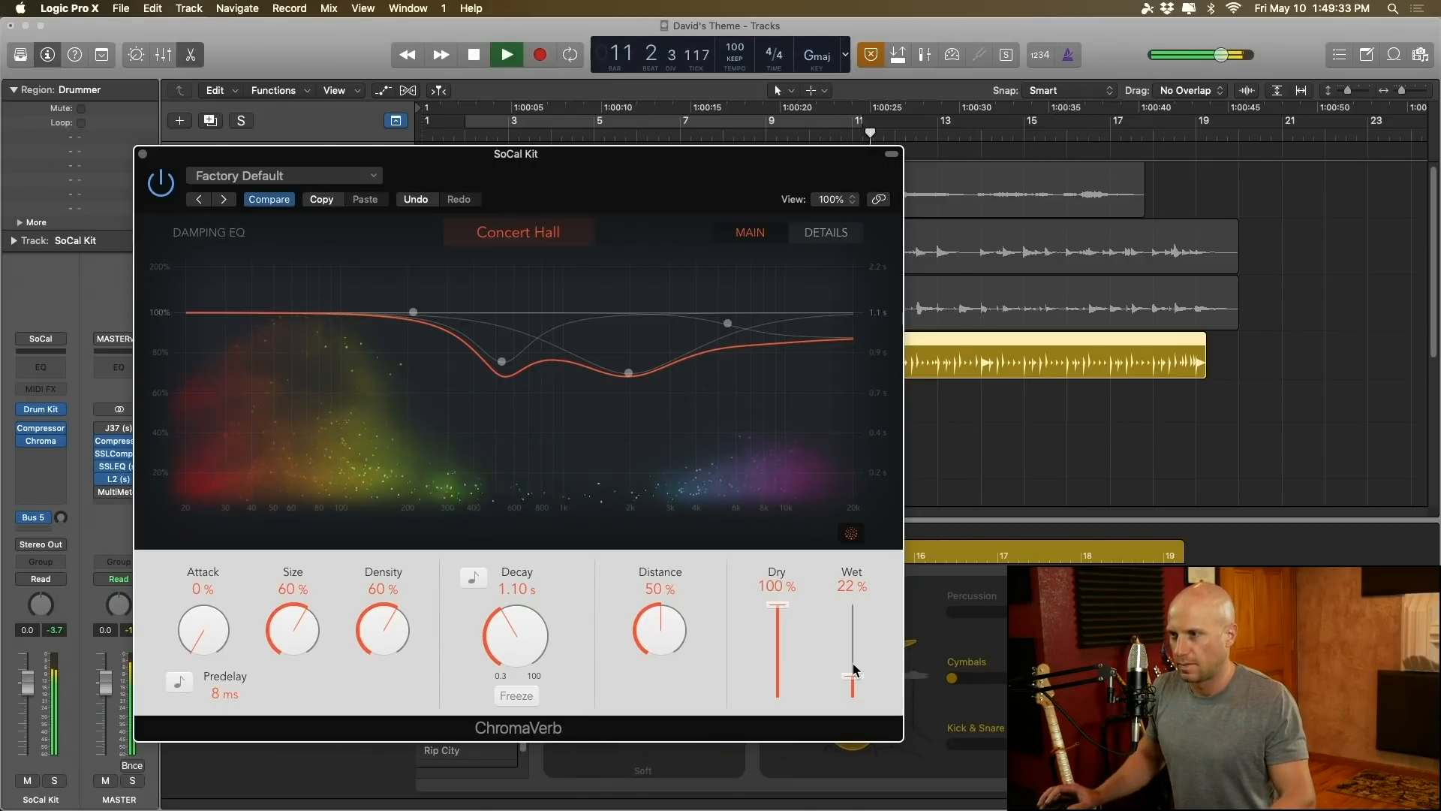
{"action": "key", "text": "space"}
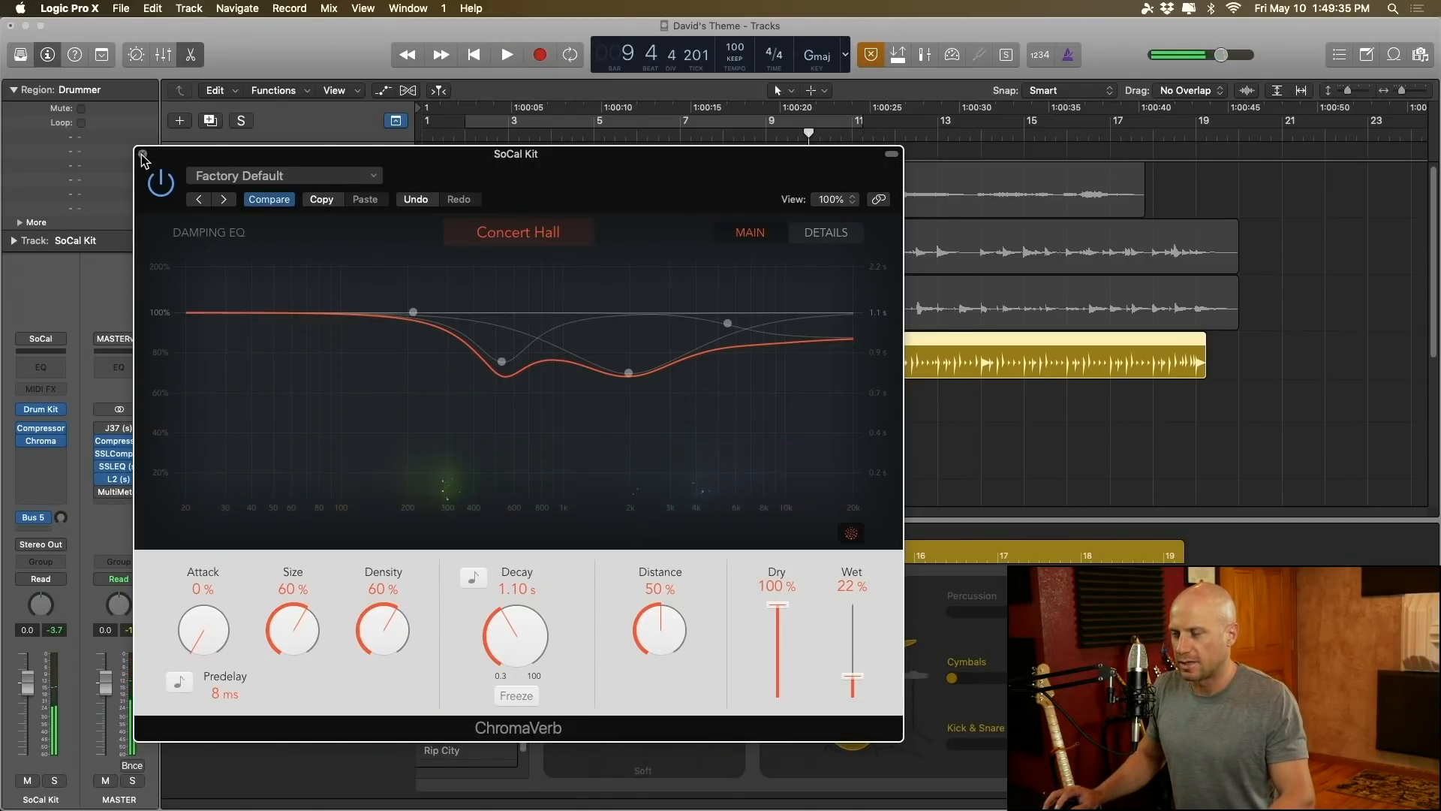
{"action": "left_click", "coordinate": [143, 155]}
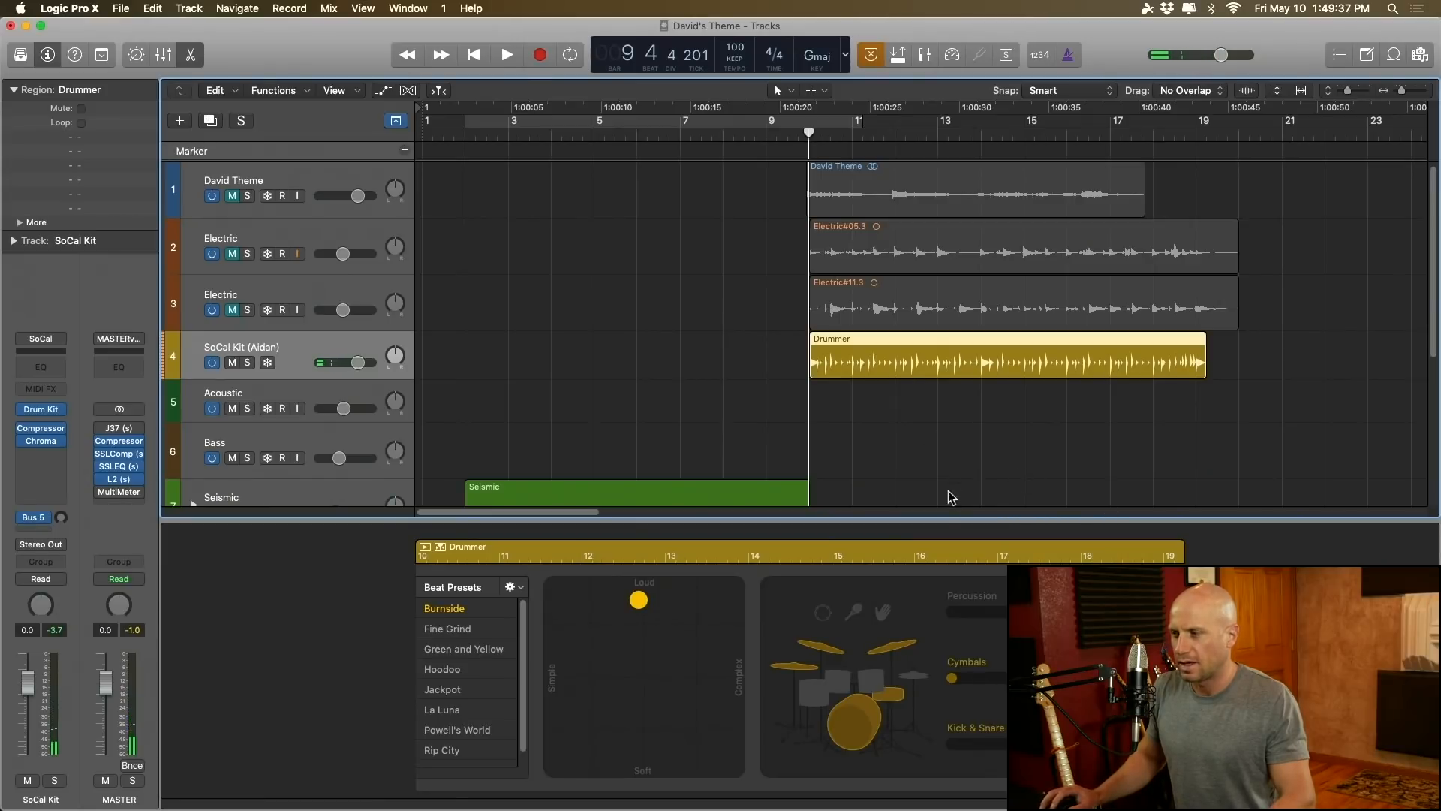
Step: Copy both Seismic drum regions to bar 10 so they run under the Drummer region
{"action": "key", "text": "e"}
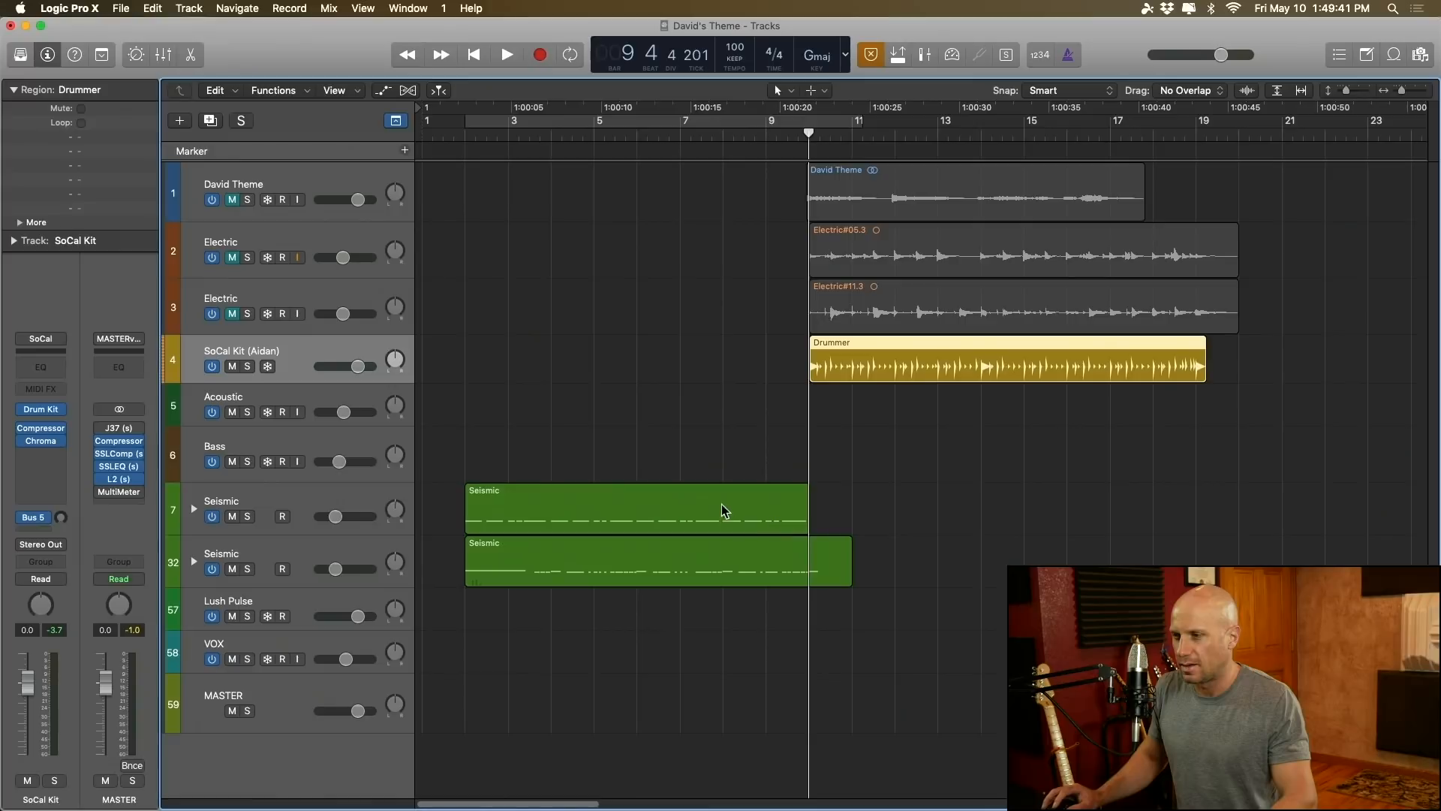
{"action": "left_click_drag", "start_coordinate": [689, 455], "coordinate": [553, 598]}
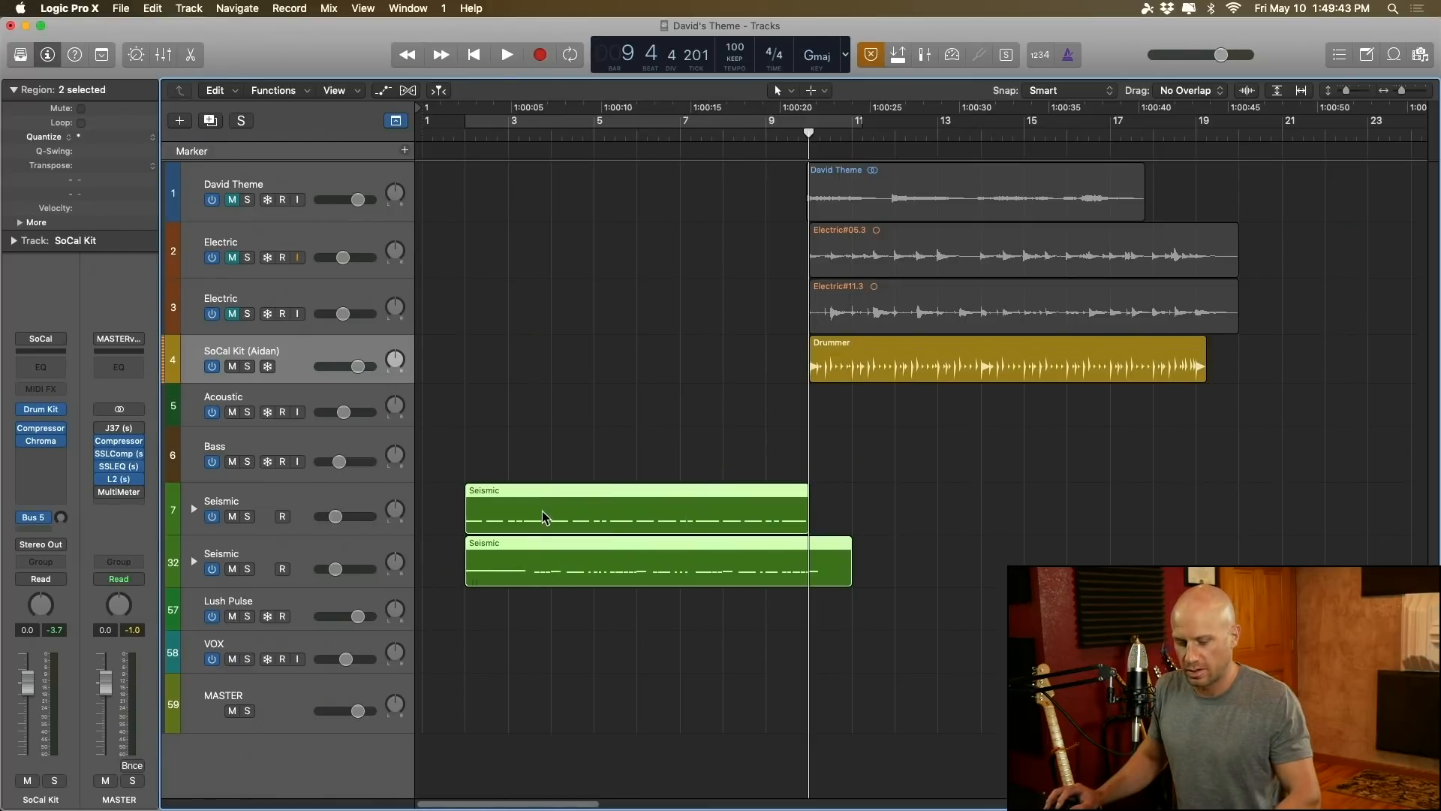
{"action": "left_click_drag", "start_coordinate": [547, 517], "coordinate": [890, 518]}
{"action": "left_click_drag", "start_coordinate": [978, 617], "coordinate": [978, 650]}
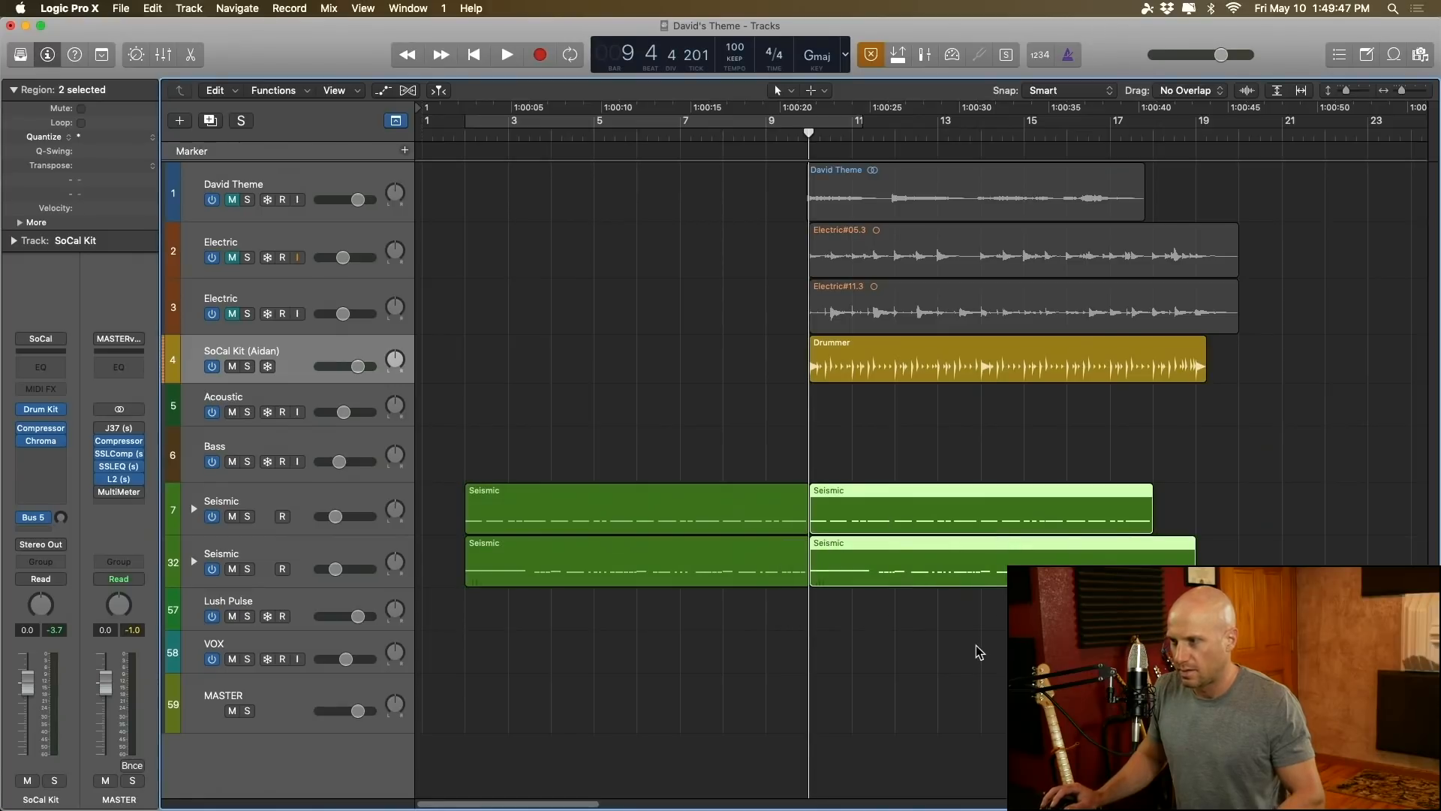
Step: Play the combined drums from bar 10 and slightly raise the volume of the second Seismic track
{"action": "key", "text": "space"}
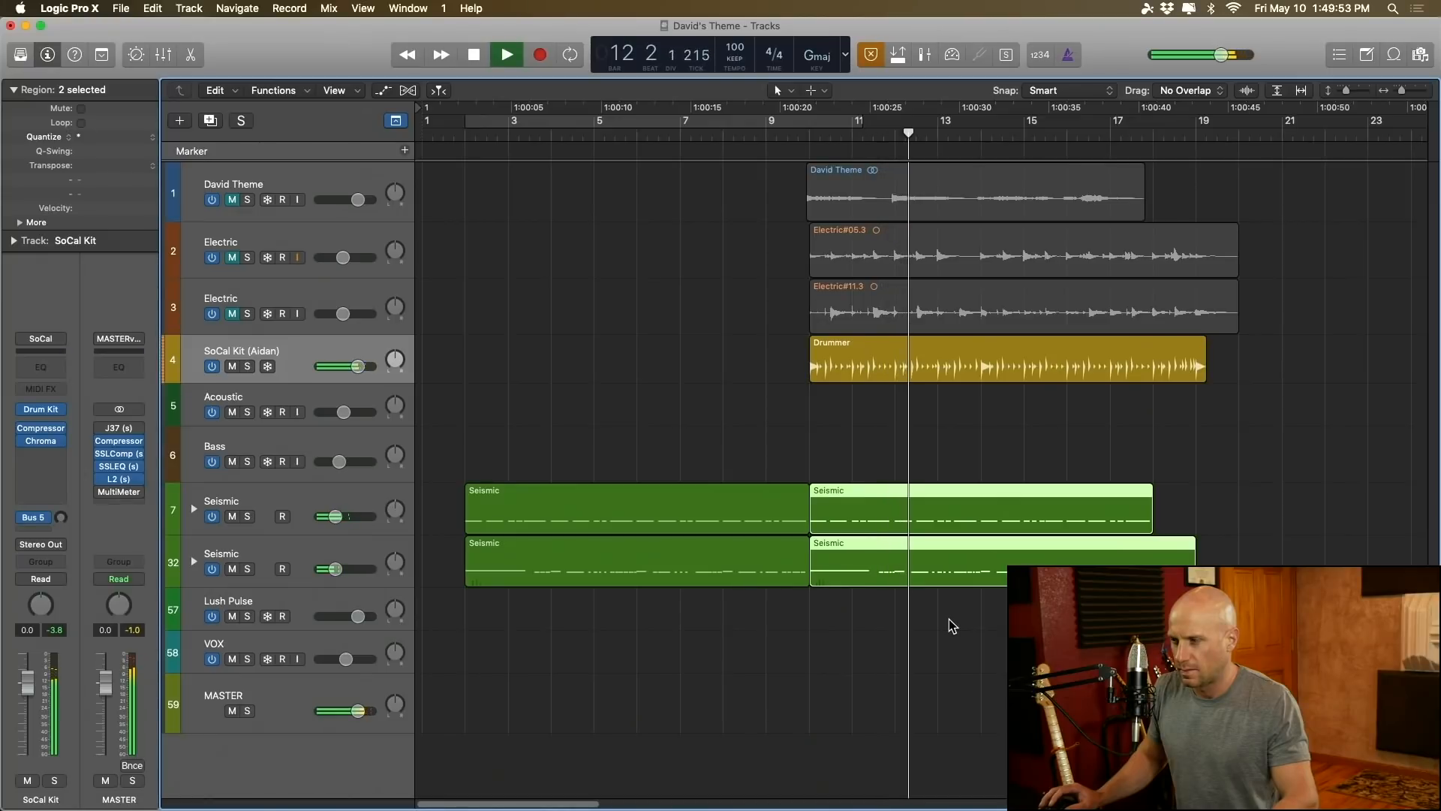
{"action": "left_click", "coordinate": [334, 568]}
{"action": "mouse_move", "coordinate": [335, 568]}
{"action": "left_mouse_down"}
{"action": "mouse_move", "coordinate": [360, 570]}
{"action": "mouse_move", "coordinate": [341, 569]}
{"action": "left_mouse_up"}
{"action": "left_click", "coordinate": [359, 570]}
{"action": "left_click", "coordinate": [343, 570]}
{"action": "key", "text": "space"}
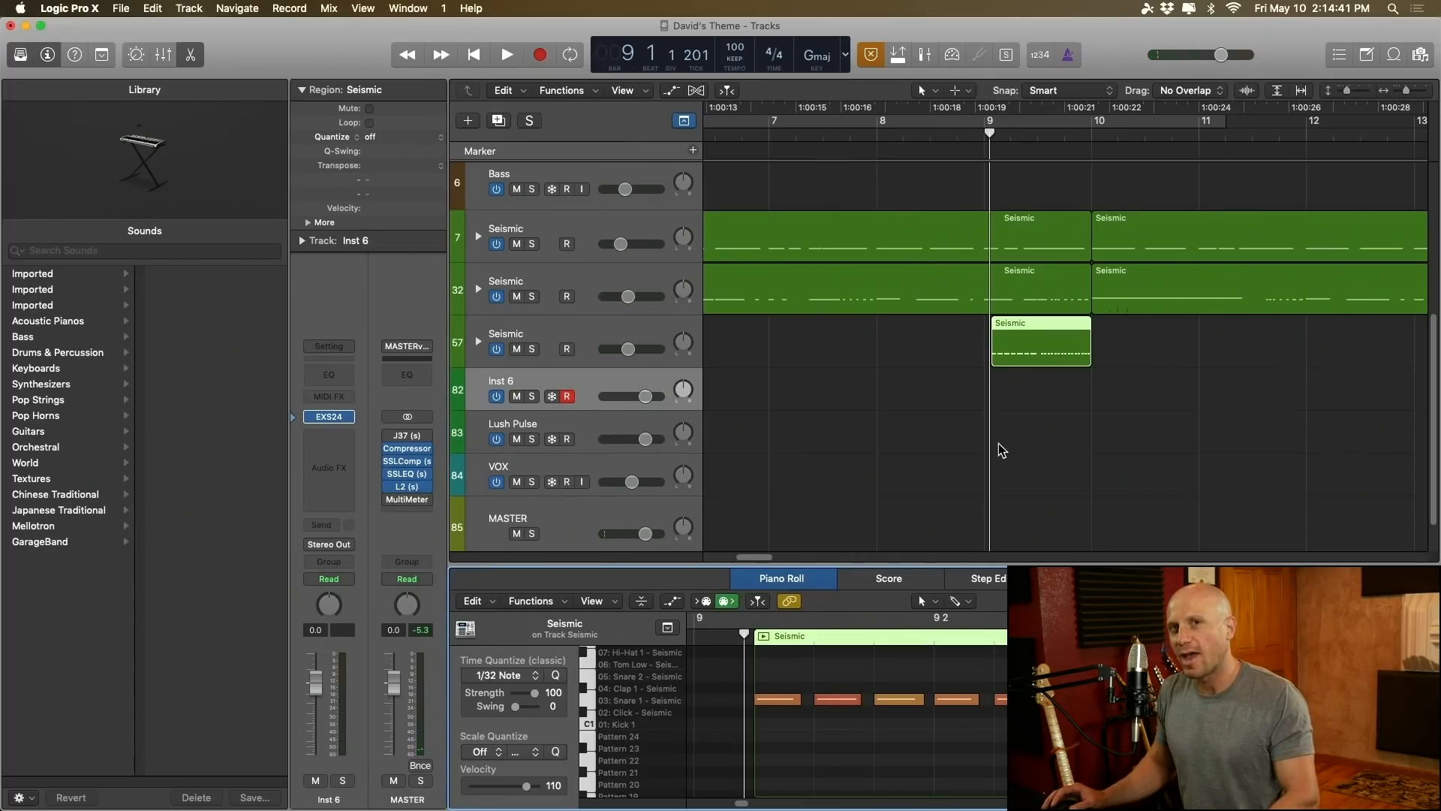
Step: Select the one-bar Seismic snare fill on track 57 and audition it from bar 9
{"action": "left_click", "coordinate": [1061, 357]}
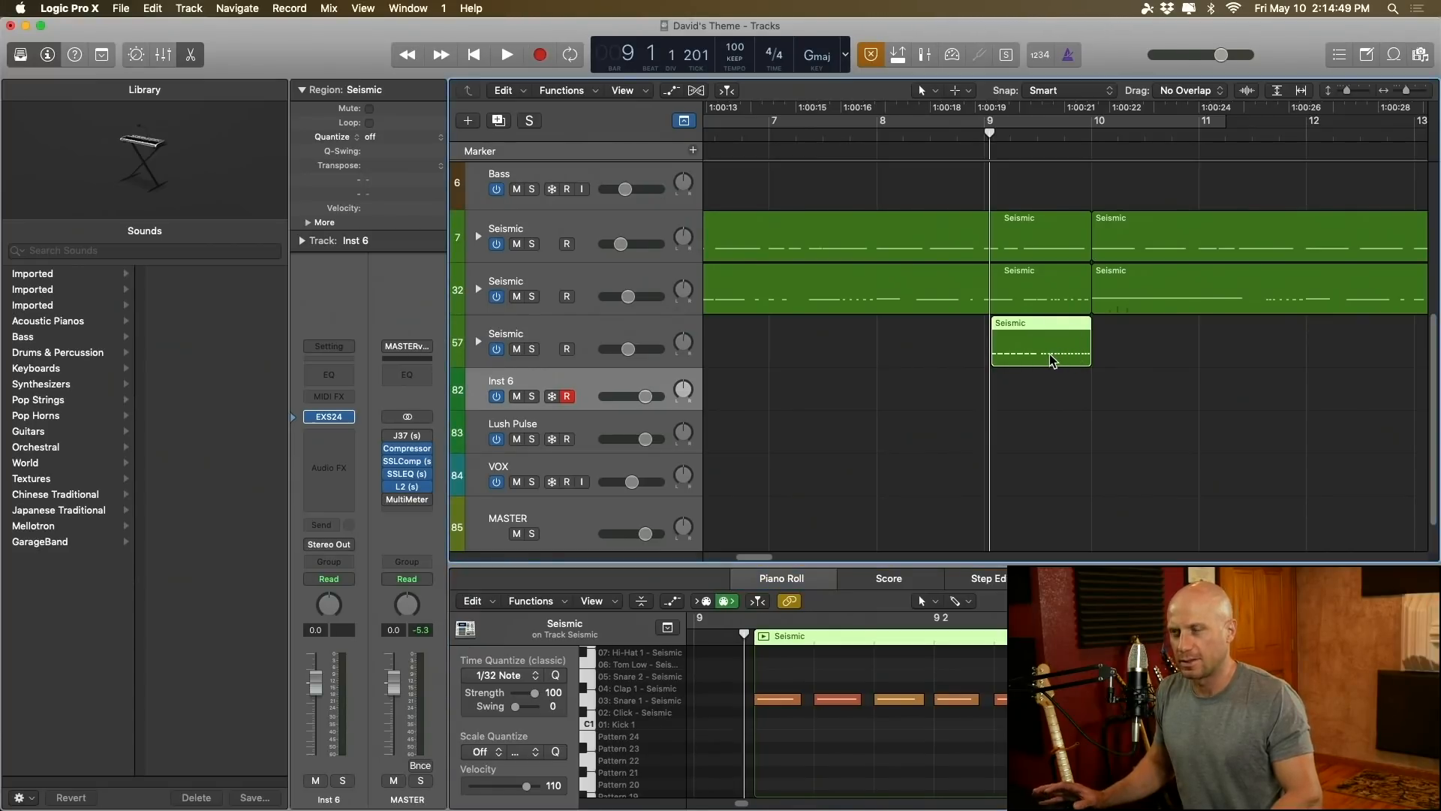
{"action": "key", "text": "space"}
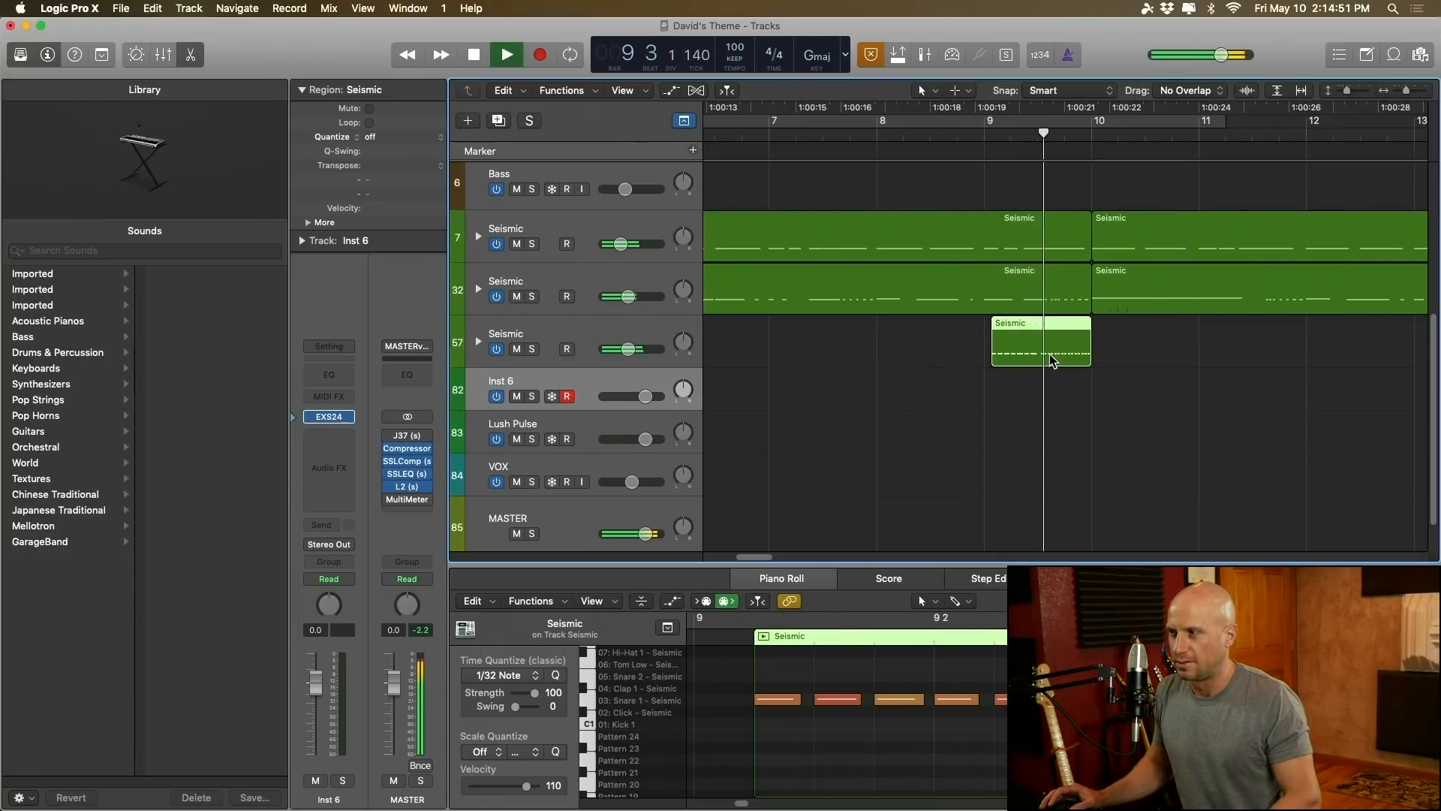
{"action": "key", "text": "space"}
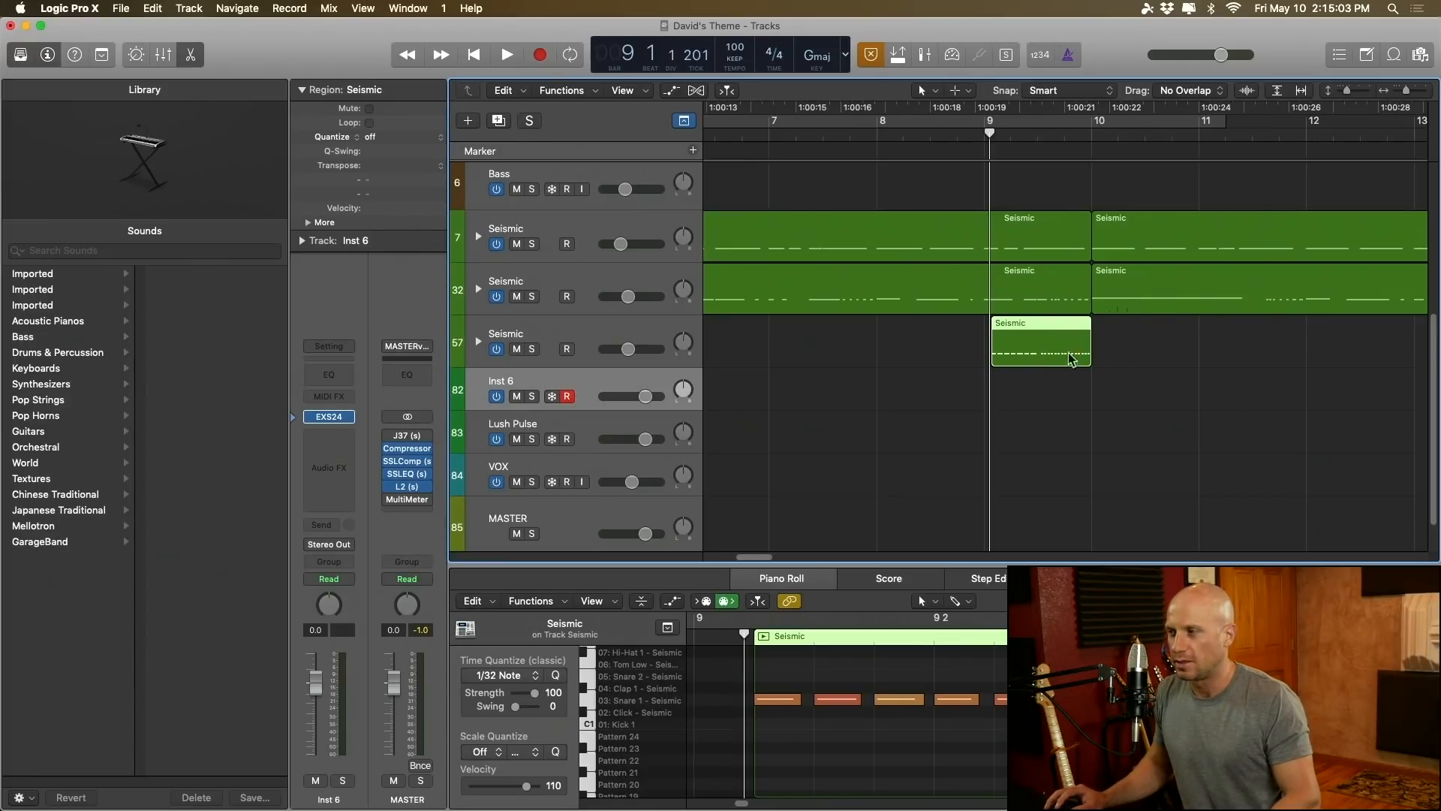
Step: Move the bar 9 snare fill onto the Inst 6 track and load Electronic Snare D1 4 into its EXS24
{"action": "left_click_drag", "start_coordinate": [1039, 363], "coordinate": [1039, 417]}
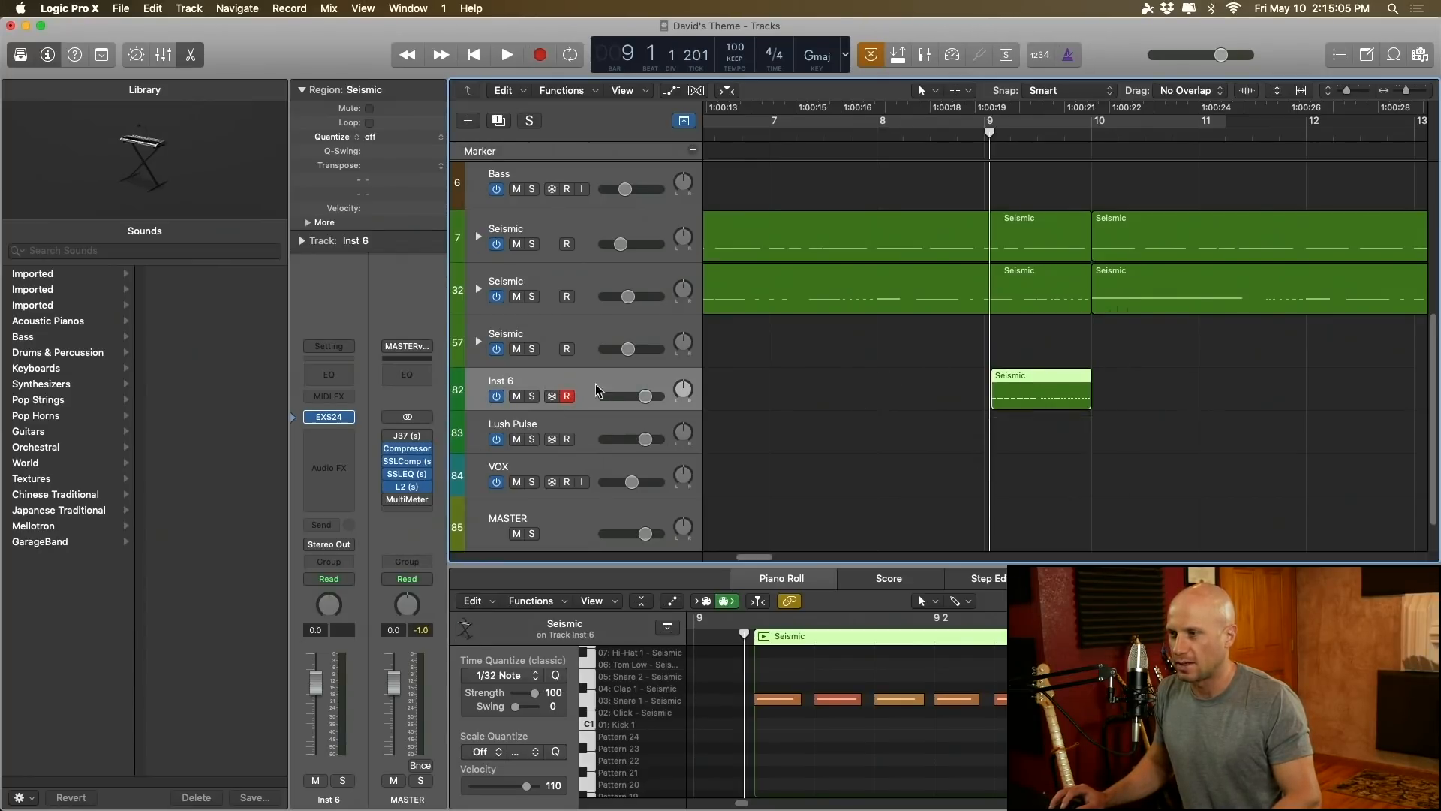
{"action": "mouse_move", "coordinate": [335, 415]}
{"action": "left_click", "coordinate": [332, 418]}
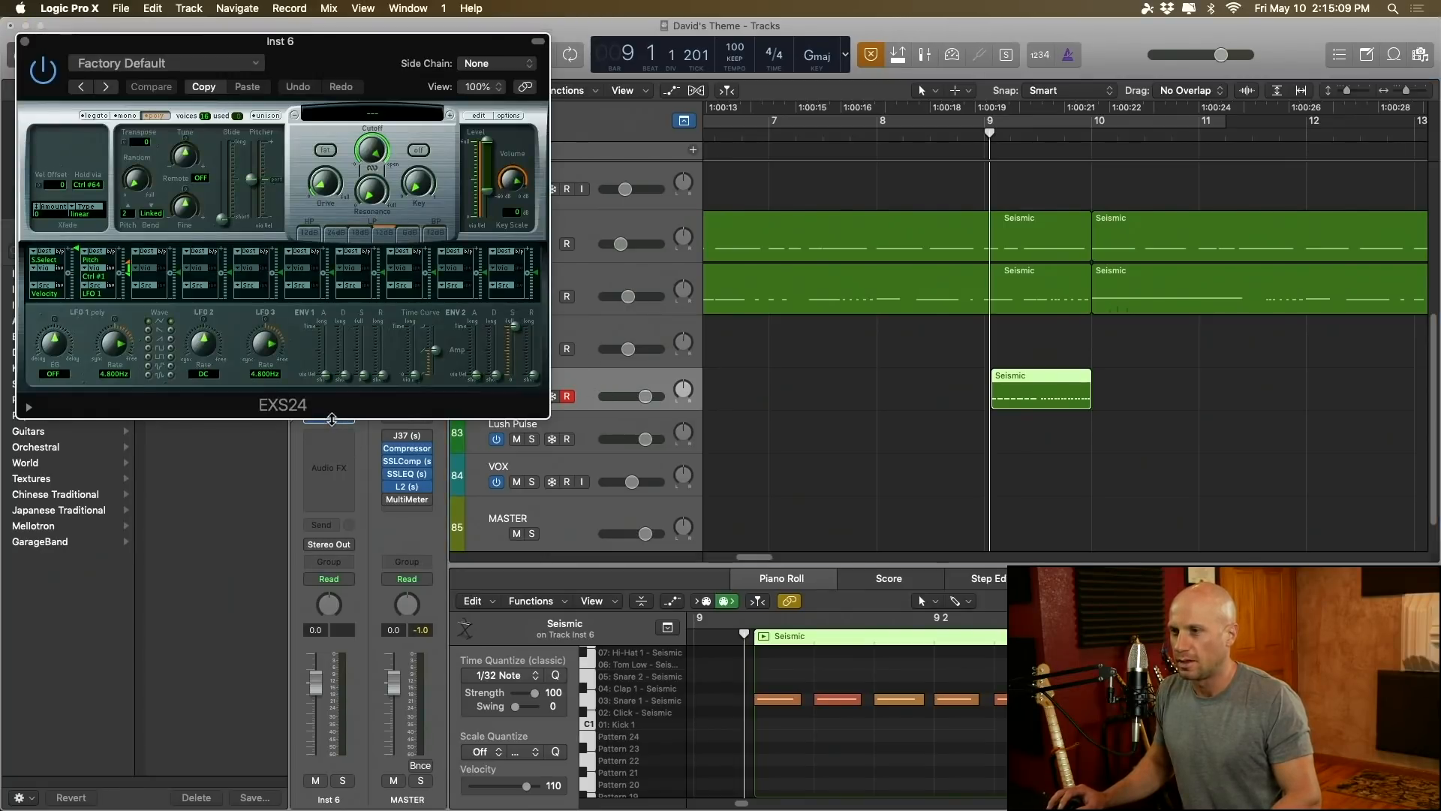
{"action": "left_click", "coordinate": [373, 114]}
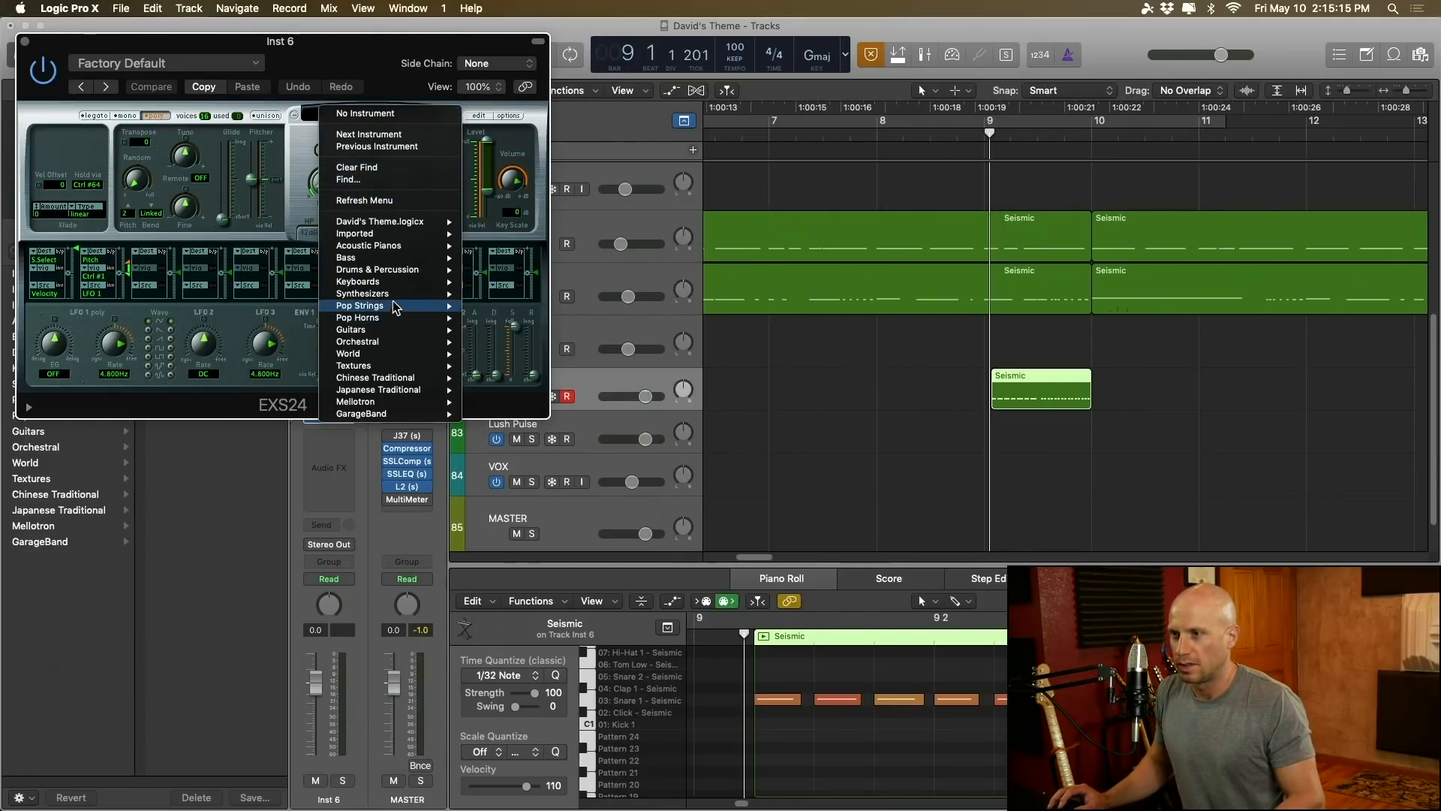
{"action": "mouse_move", "coordinate": [405, 271]}
{"action": "mouse_move", "coordinate": [534, 299]}
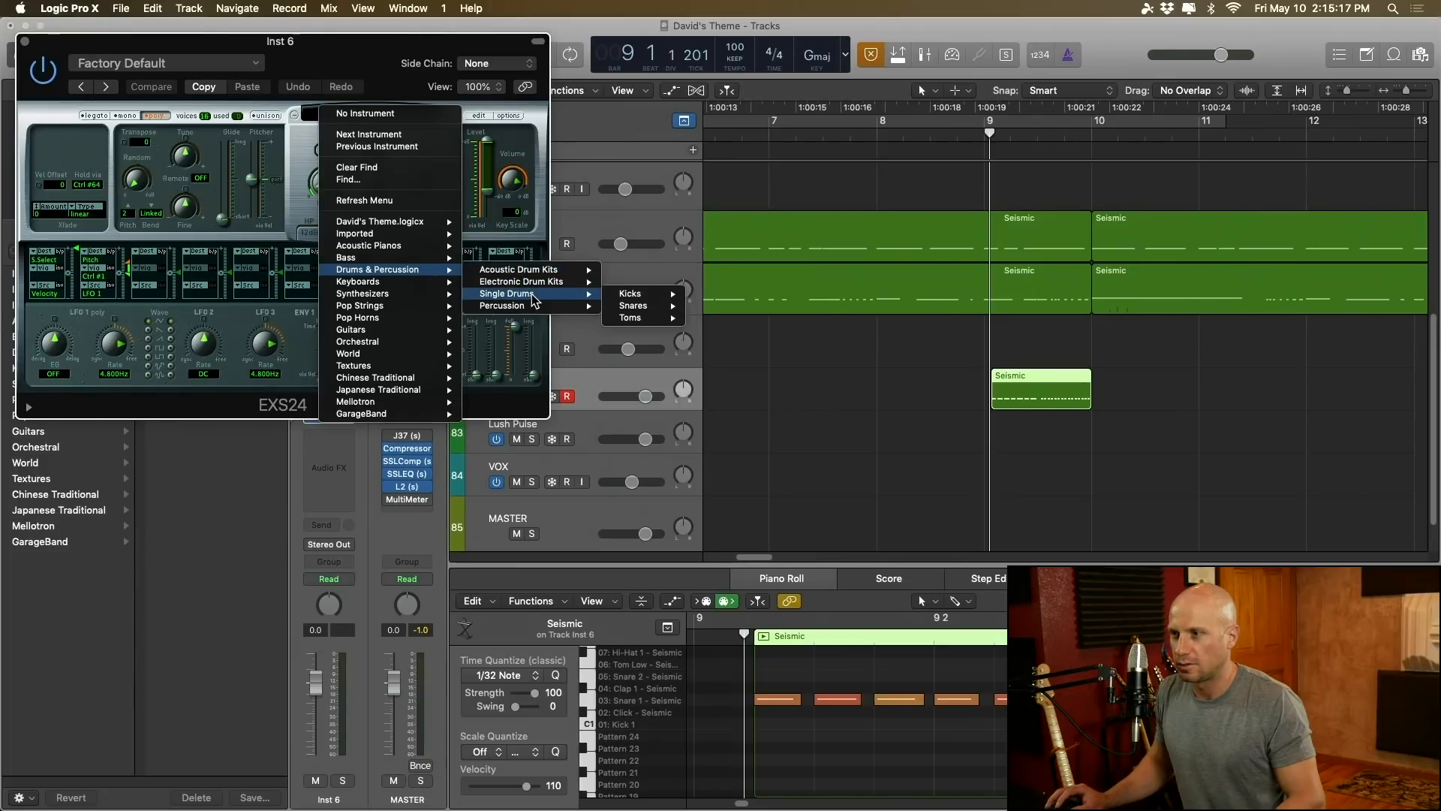
{"action": "mouse_move", "coordinate": [647, 309]}
{"action": "mouse_move", "coordinate": [760, 322]}
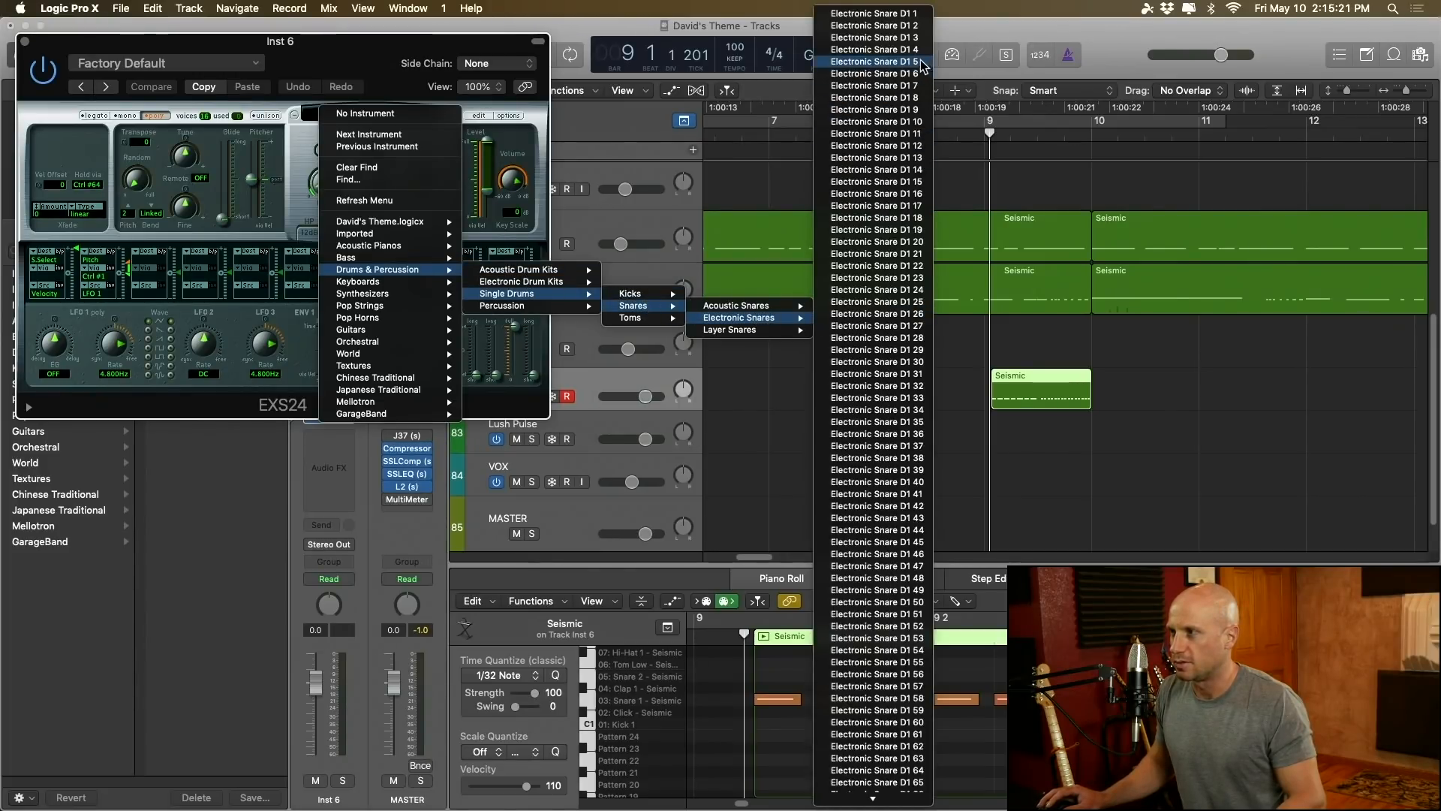
{"action": "left_click", "coordinate": [874, 50]}
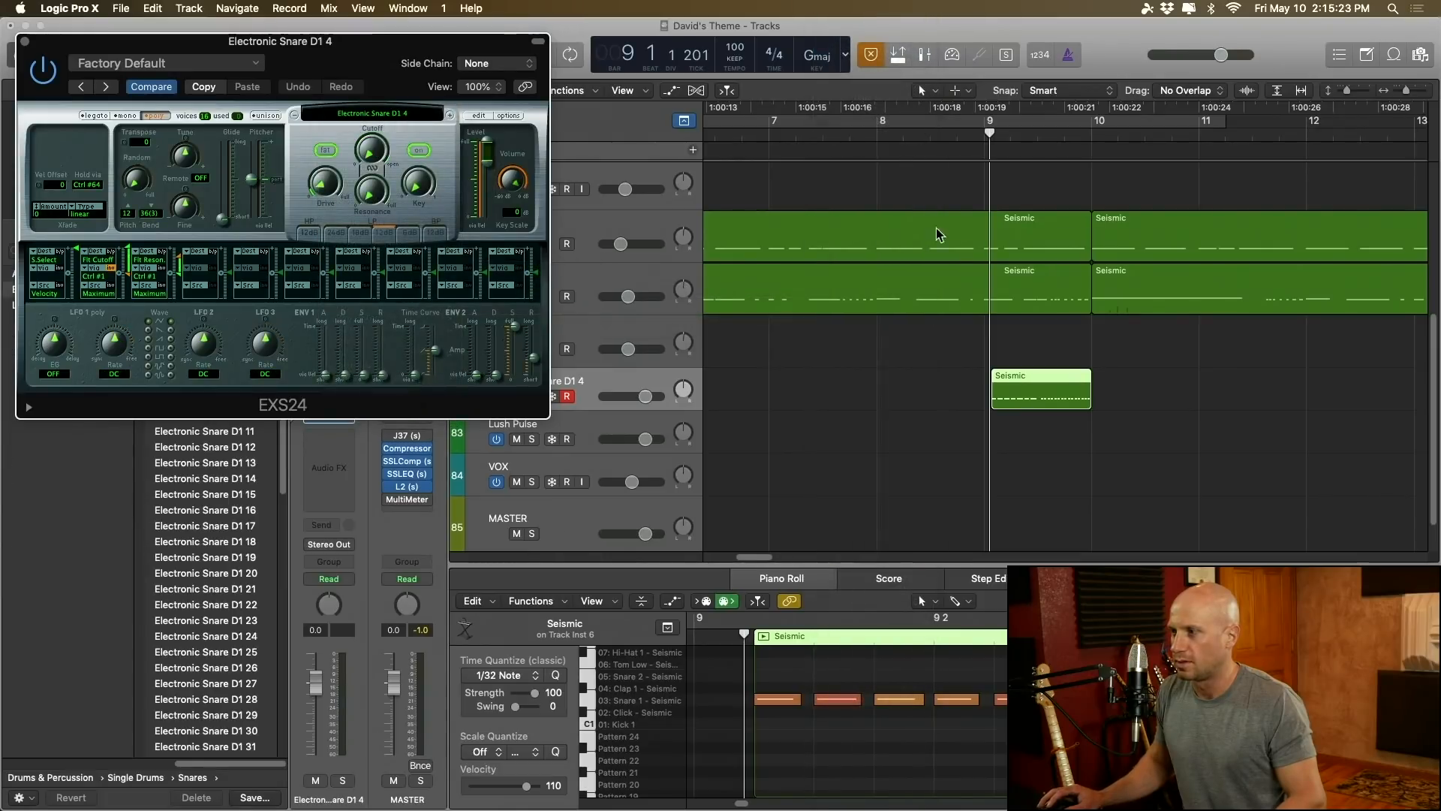
Step: Audition the bar 9 fill with the Electronic Snare D1 4 sound and close the sampler
{"action": "left_click", "coordinate": [1018, 388]}
{"action": "key", "text": "space"}
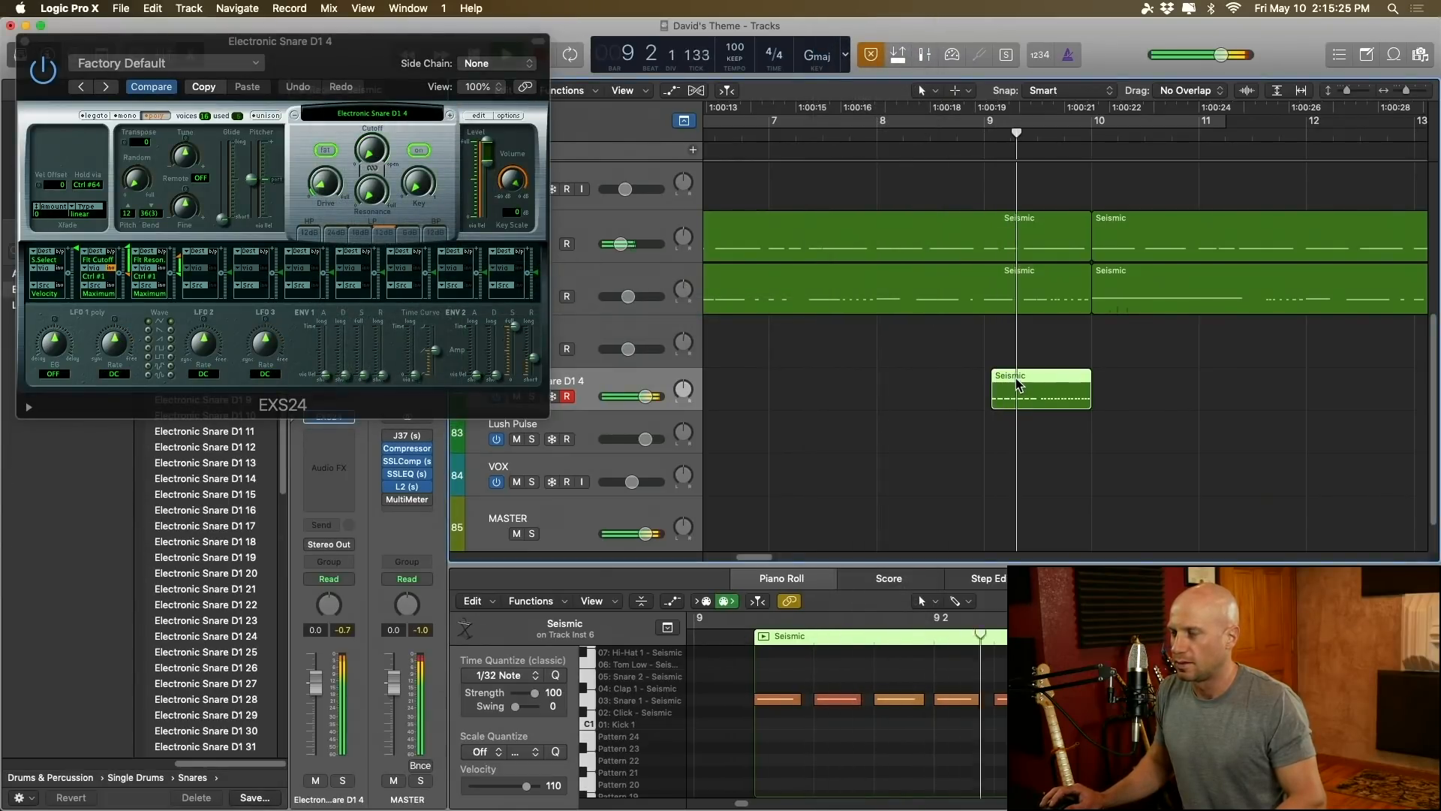
{"action": "key", "text": "space"}
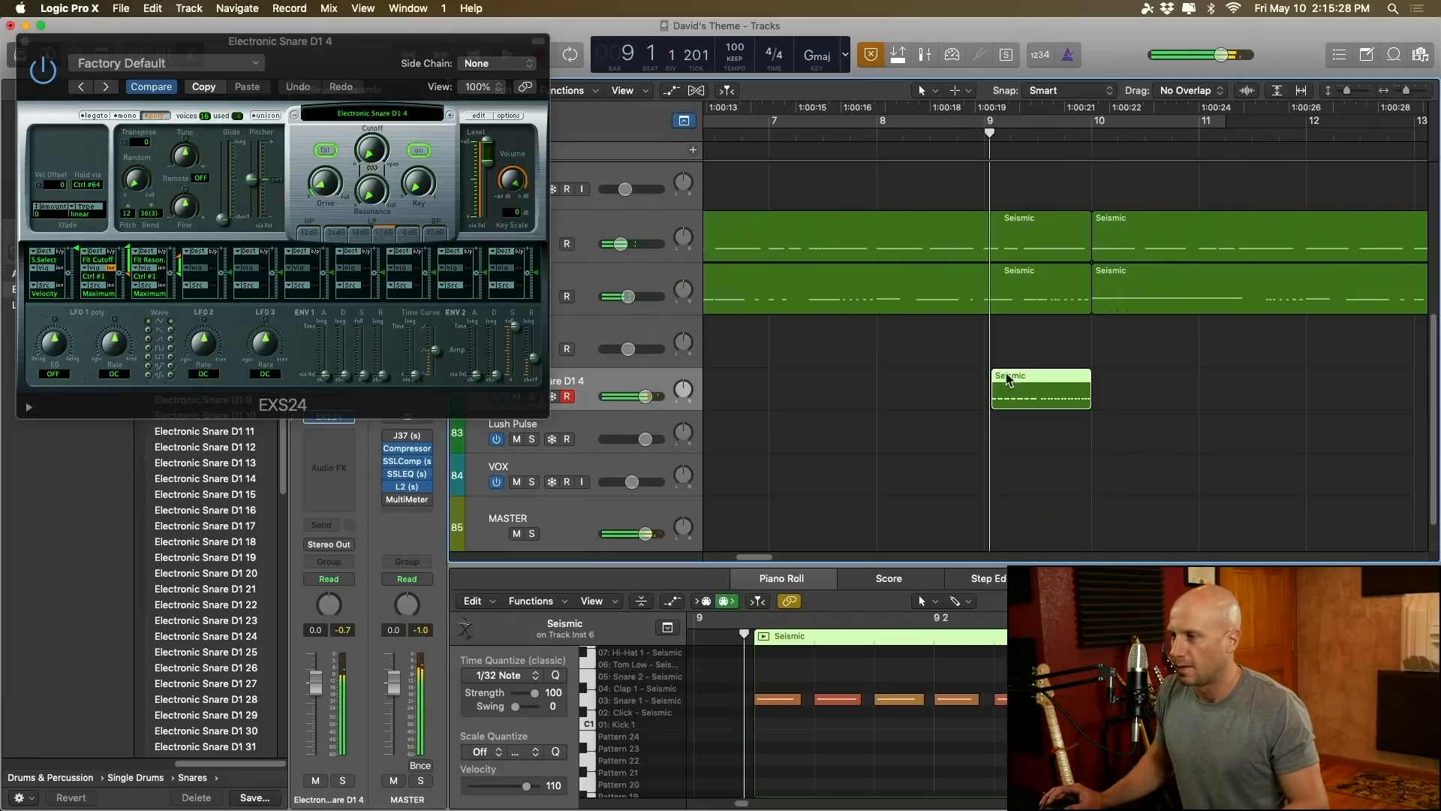
{"action": "left_click", "coordinate": [25, 43]}
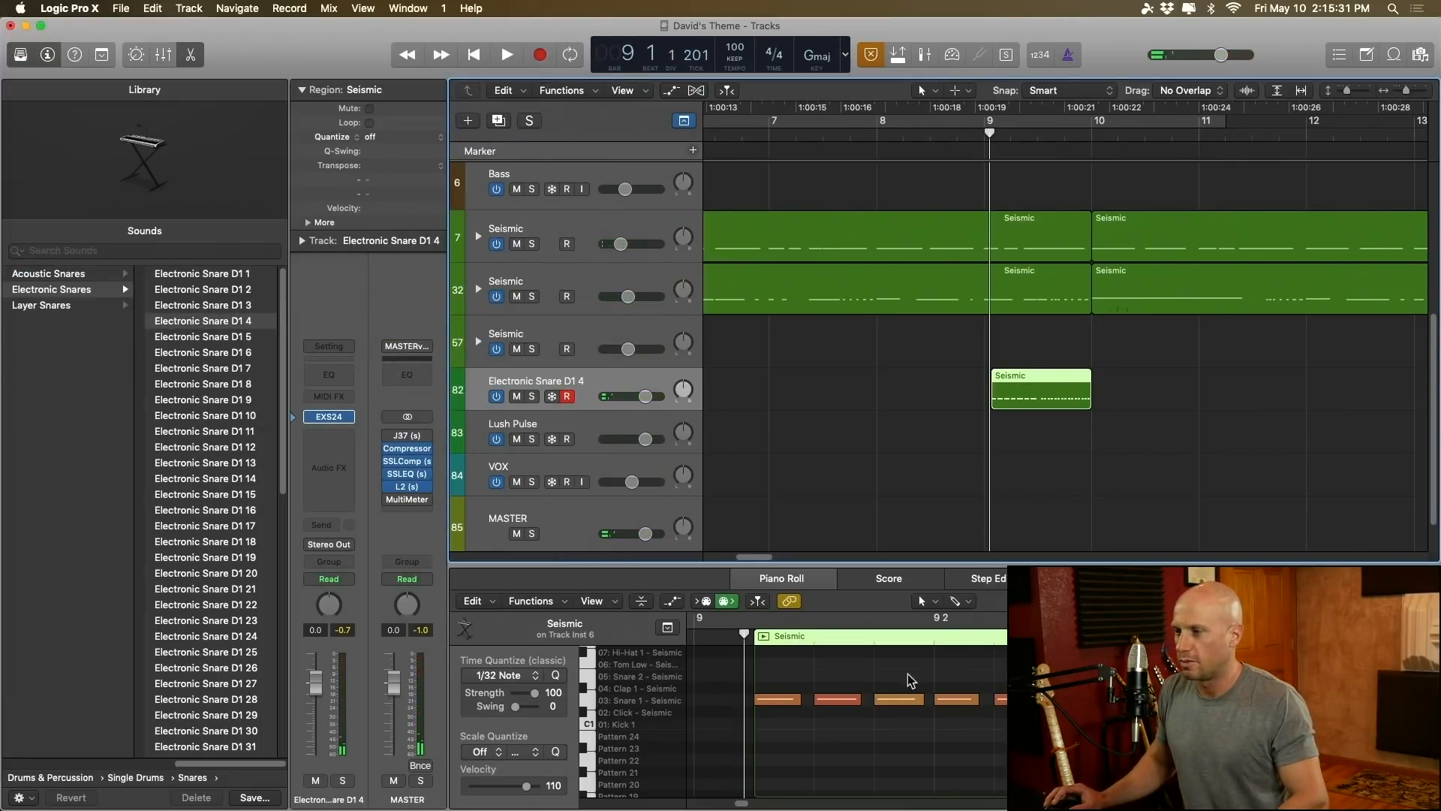
Step: Select all notes of the bar 9 snare fill in the Piano Roll and move them down in pitch
{"action": "key", "text": "super+Left"}
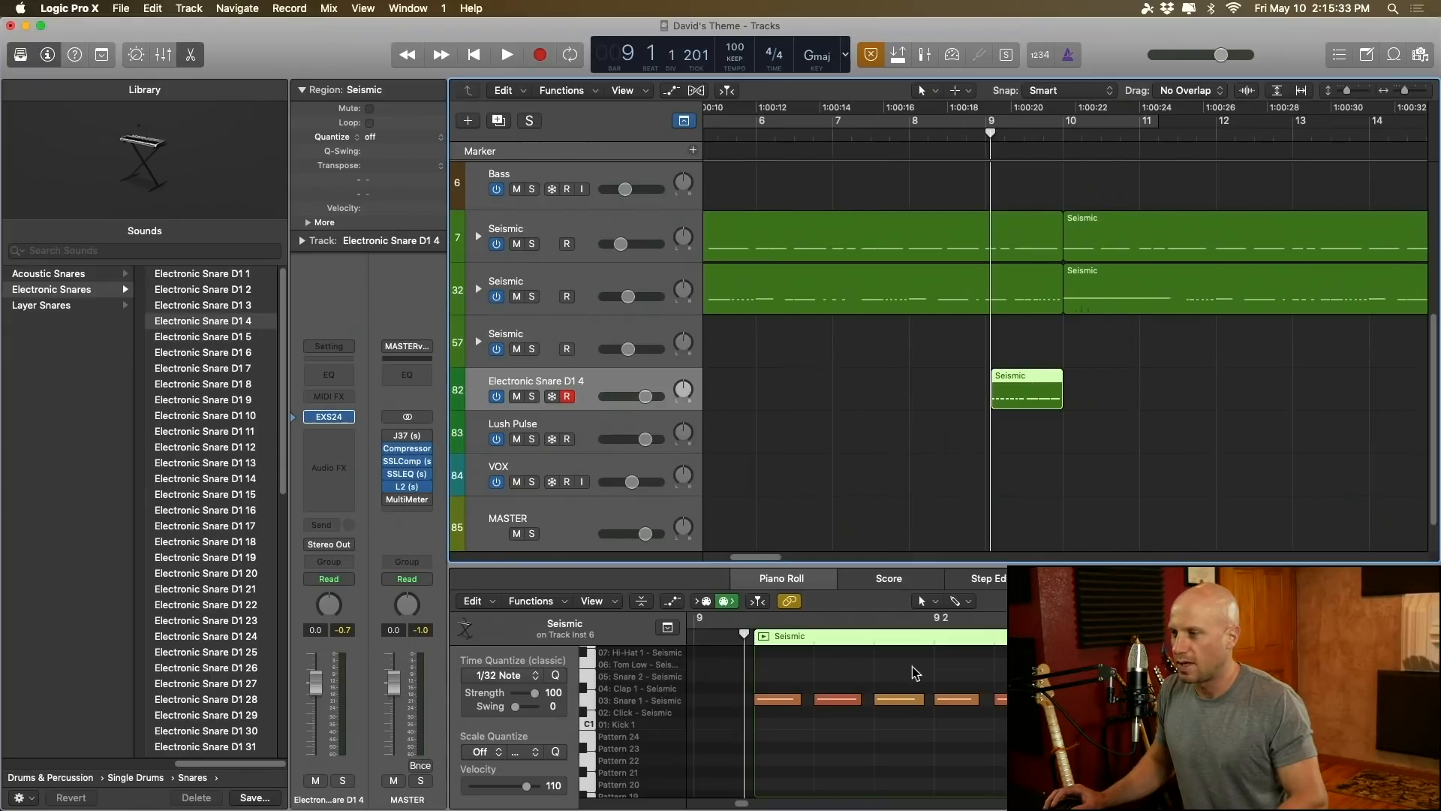
{"action": "left_click", "coordinate": [940, 670]}
{"action": "key", "text": "super+Left"}
{"action": "key", "text": "super+Left"}
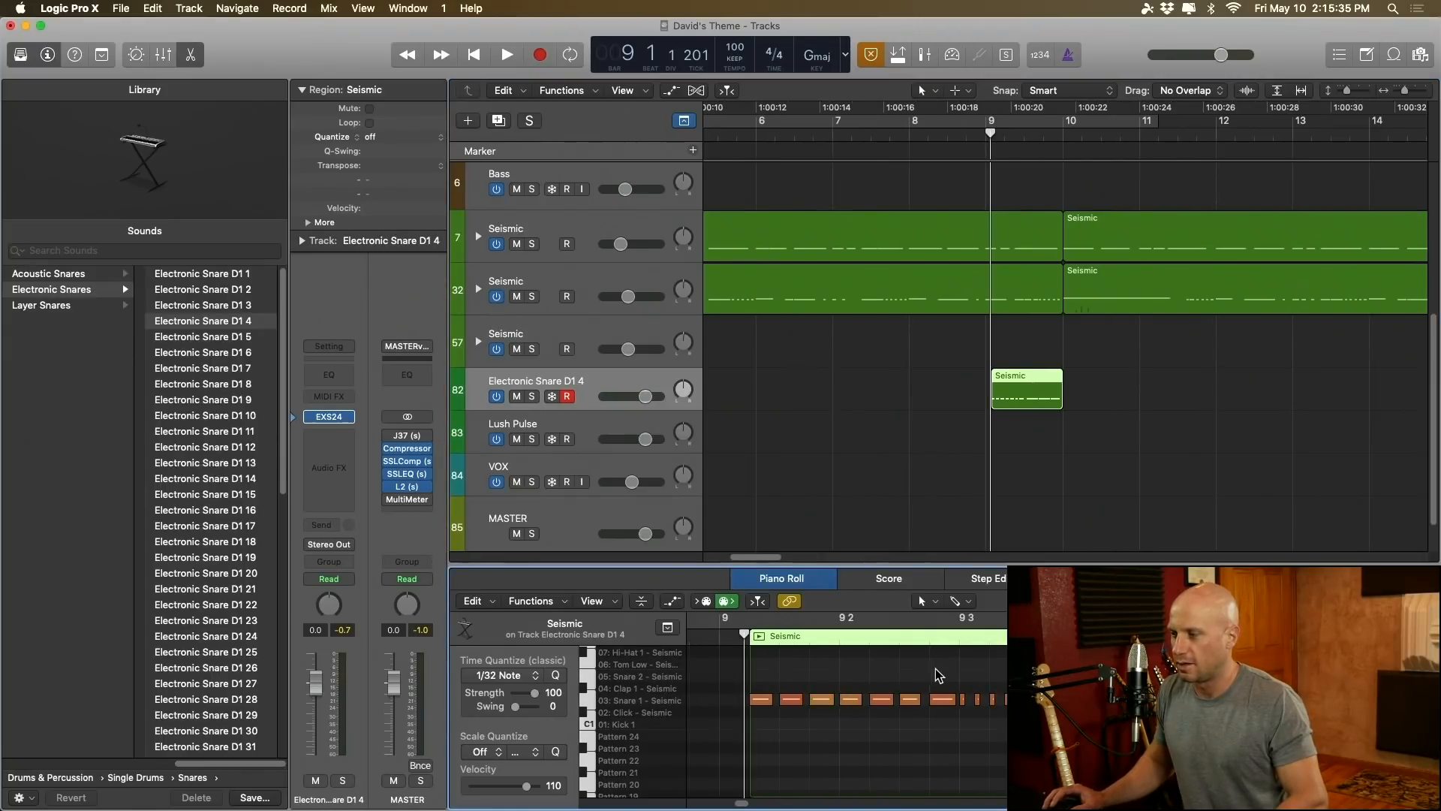
{"action": "left_click_drag", "start_coordinate": [760, 674], "coordinate": [1044, 714]}
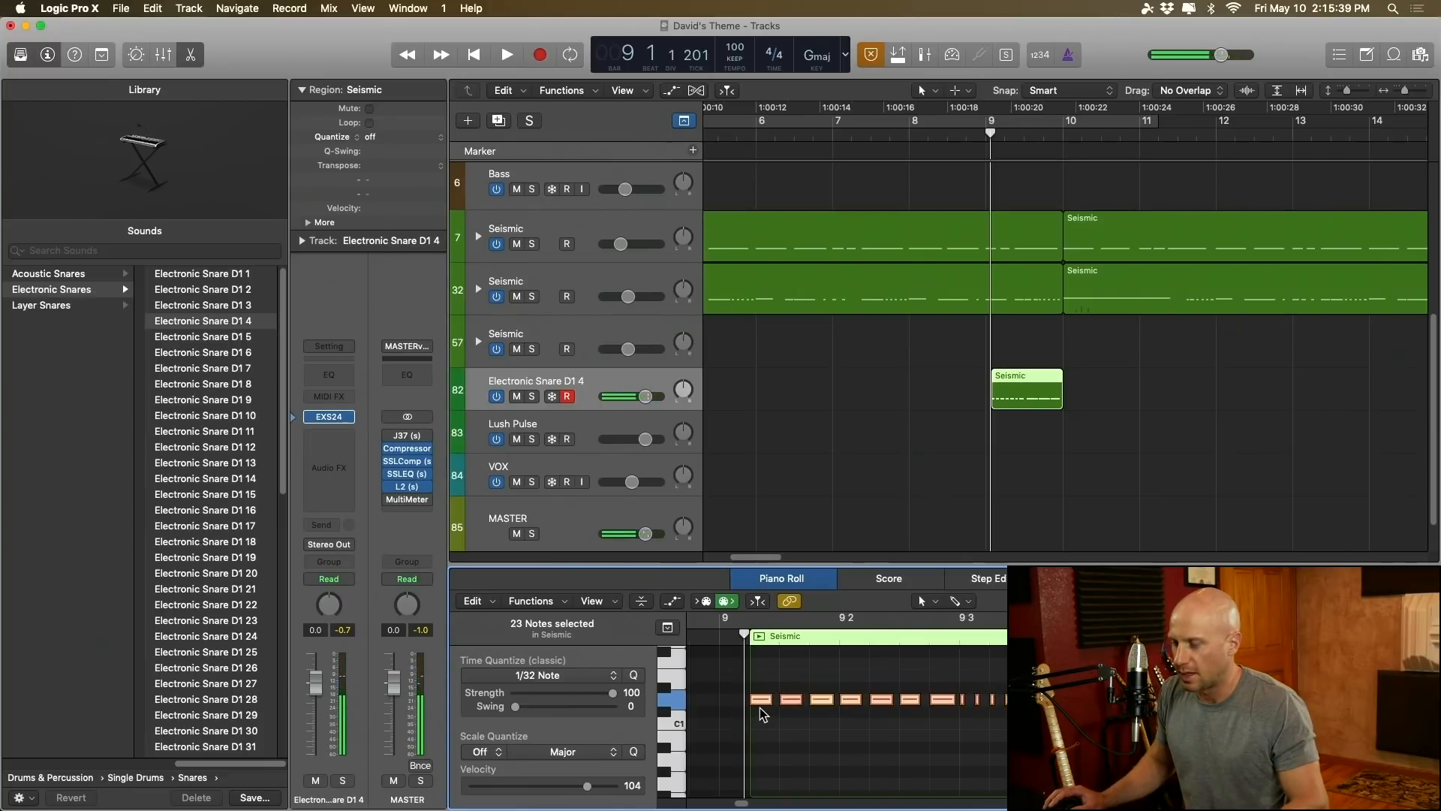
{"action": "left_click_drag", "start_coordinate": [761, 701], "coordinate": [765, 766]}
Step: Raise successively smaller groups of the fill's notes so the snare pitch climbs steadily through bar 9
{"action": "left_click_drag", "start_coordinate": [685, 679], "coordinate": [916, 734]}
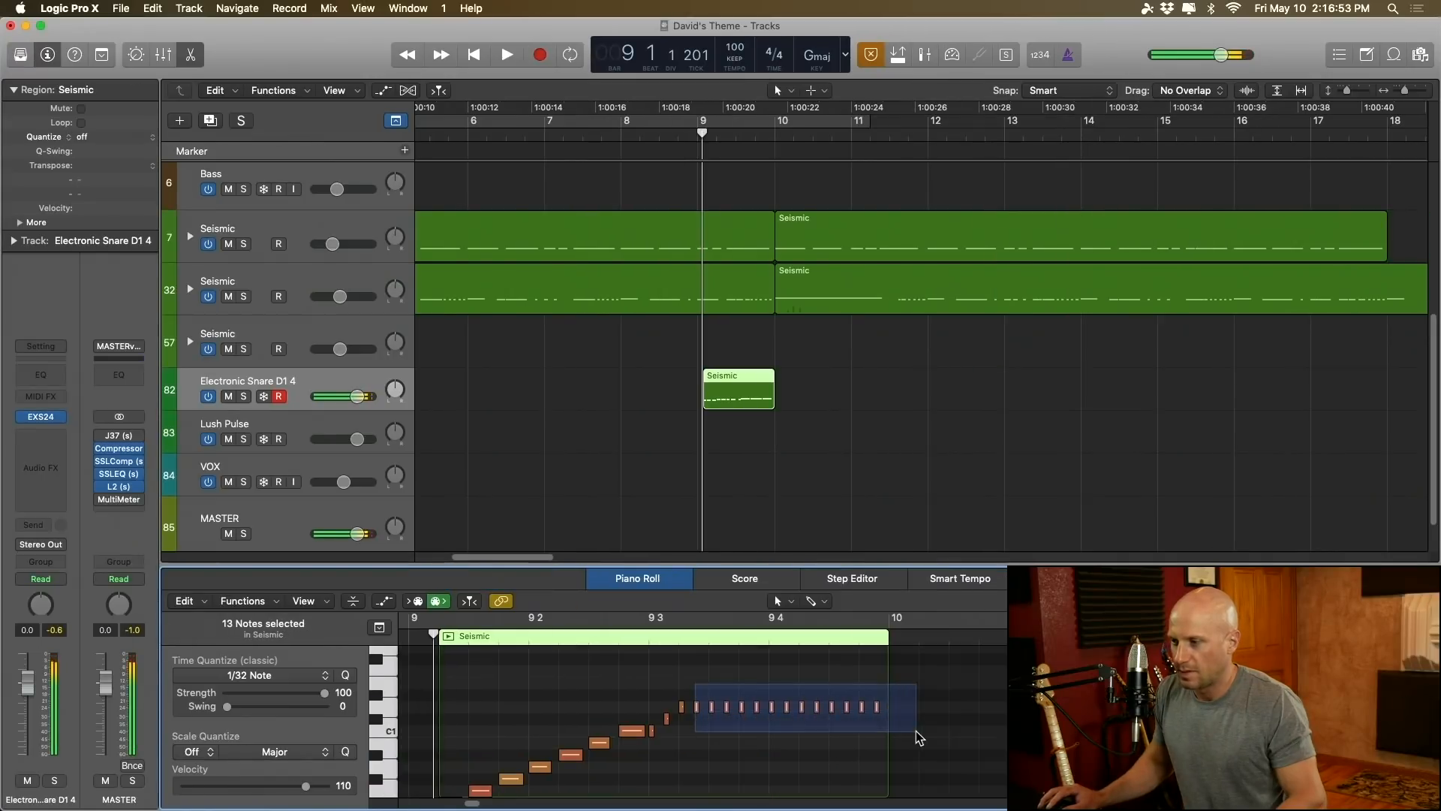
{"action": "left_click_drag", "start_coordinate": [696, 704], "coordinate": [911, 713]}
{"action": "left_click_drag", "start_coordinate": [715, 701], "coordinate": [919, 711]}
{"action": "scroll", "coordinate": [749, 743], "scroll_direction": "up", "scroll_amount": 2}
{"action": "left_click_drag", "start_coordinate": [727, 732], "coordinate": [912, 735]}
{"action": "left_click_drag", "start_coordinate": [753, 722], "coordinate": [801, 693]}
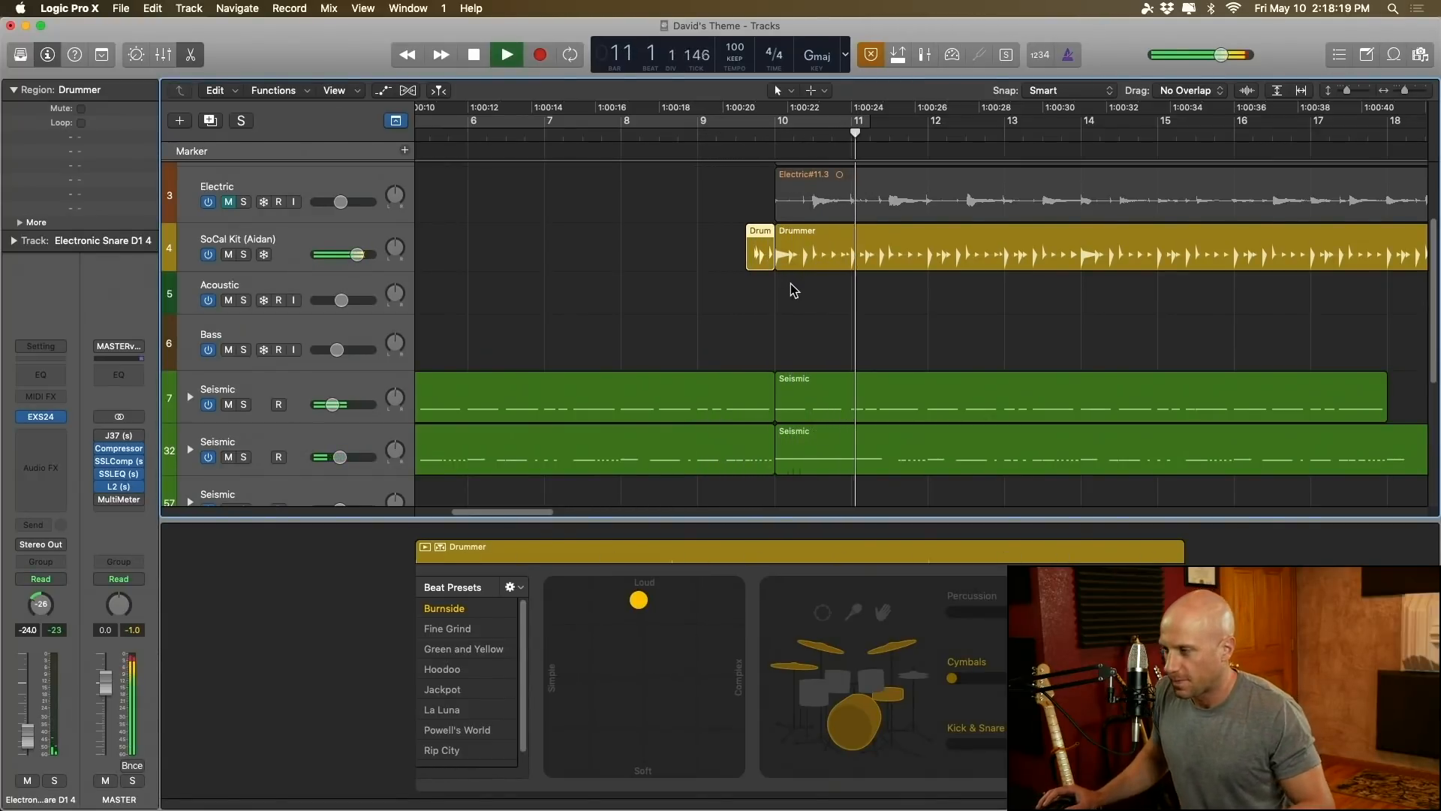
Step: Stop playback, hide the Drummer editor, and bring the whole drum arrangement into view
{"action": "key", "text": "space"}
{"action": "key", "text": "e"}
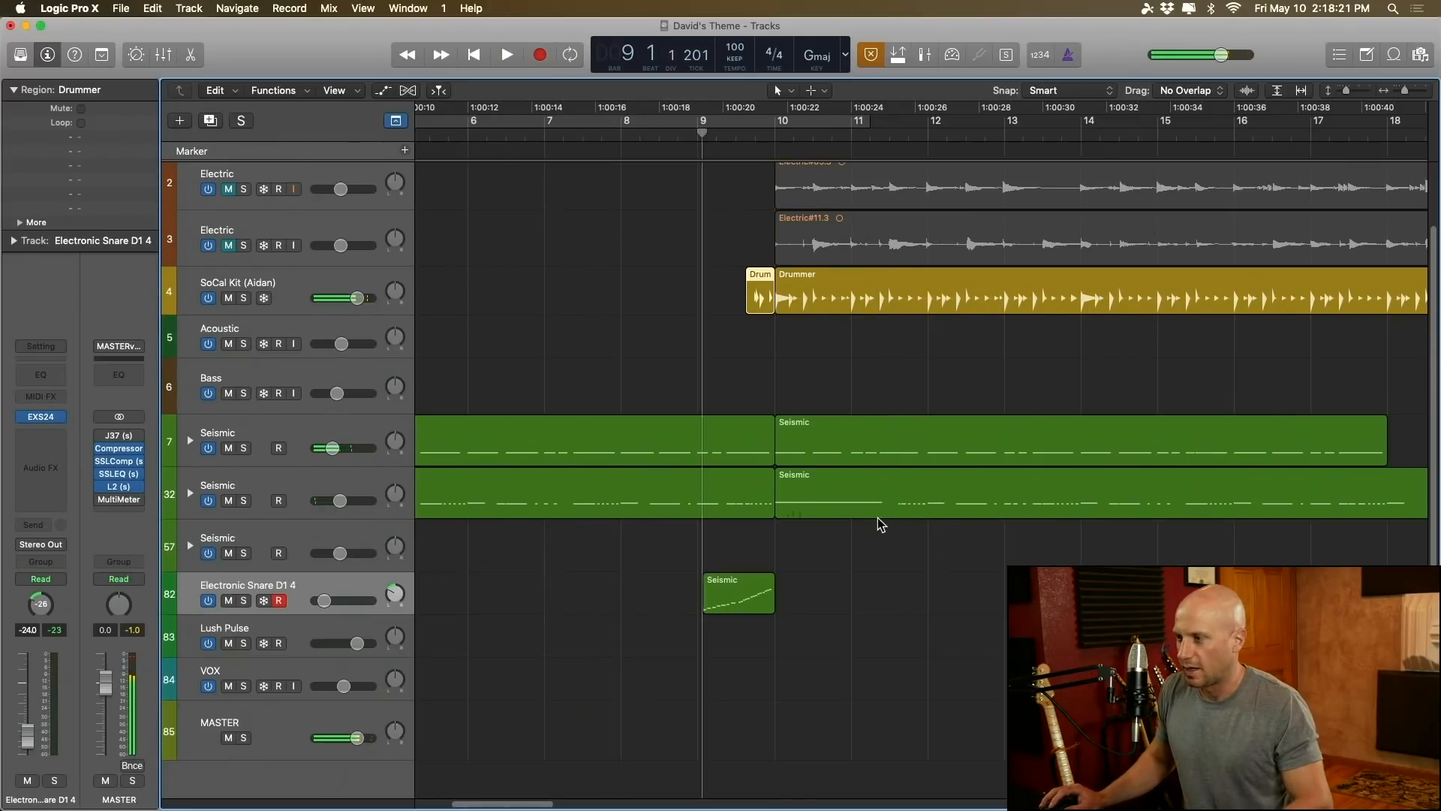
{"action": "key", "text": "super+Left"}
{"action": "key", "text": "super+Left"}
{"action": "key", "text": "super+Left"}
{"action": "key", "text": "super+Left"}
{"action": "key", "text": "super+Left"}
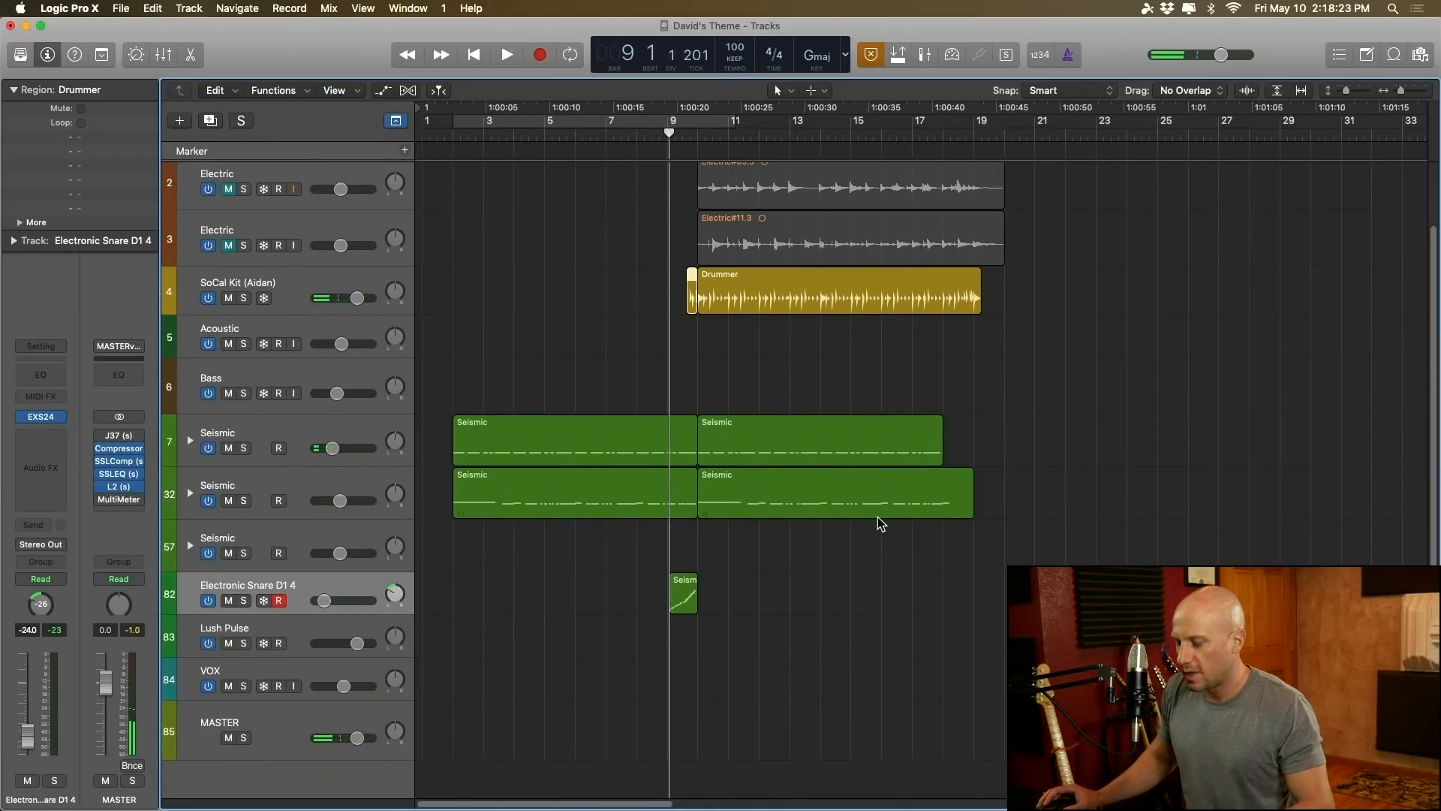
{"action": "scroll", "coordinate": [796, 516], "scroll_direction": "up", "scroll_amount": 3}
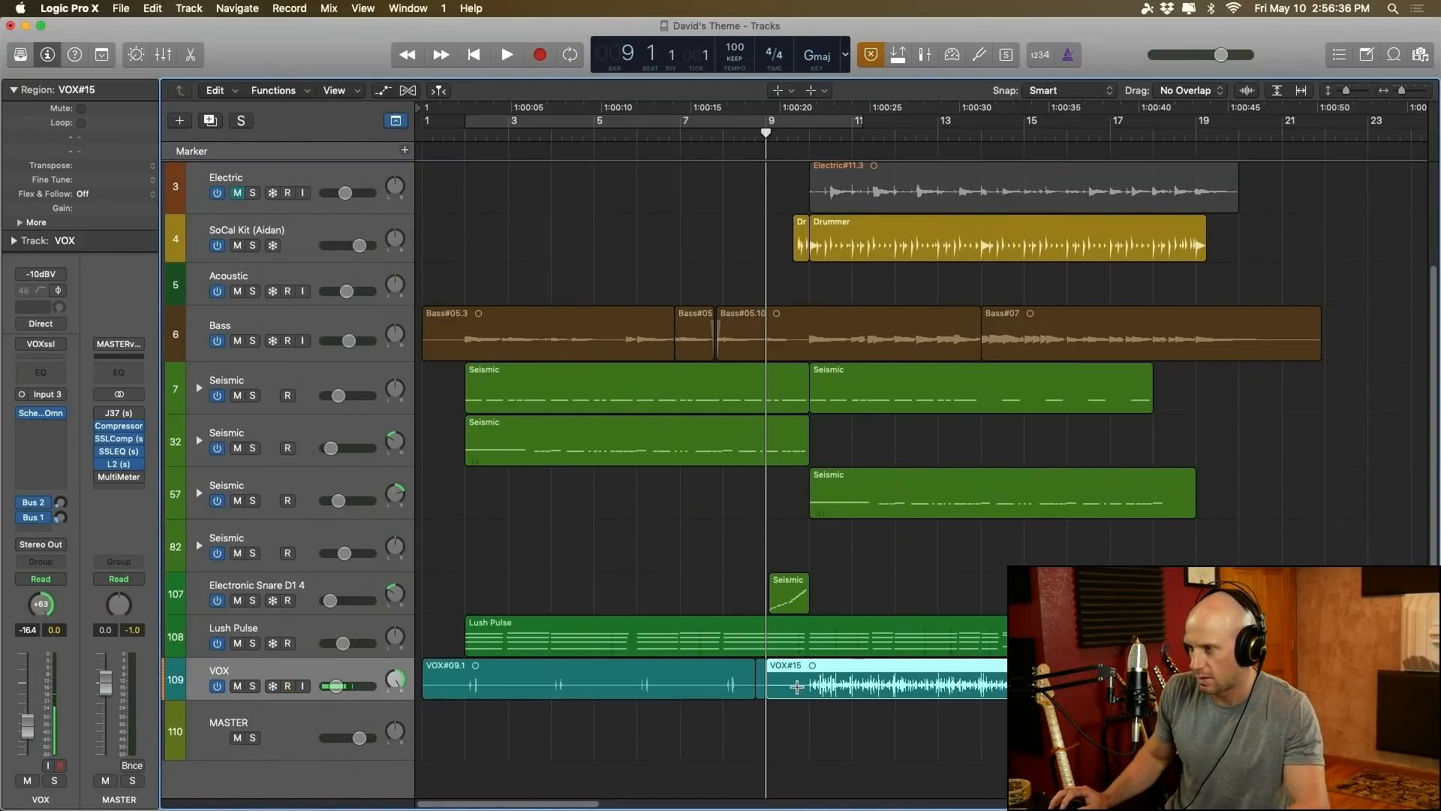
Step: Audition the vocal entry on the VOX track through the bar 9 fill into bar 10
{"action": "left_click", "coordinate": [797, 687]}
{"action": "key", "text": "space"}
{"action": "key", "text": "super+Right"}
{"action": "key", "text": "super+Right"}
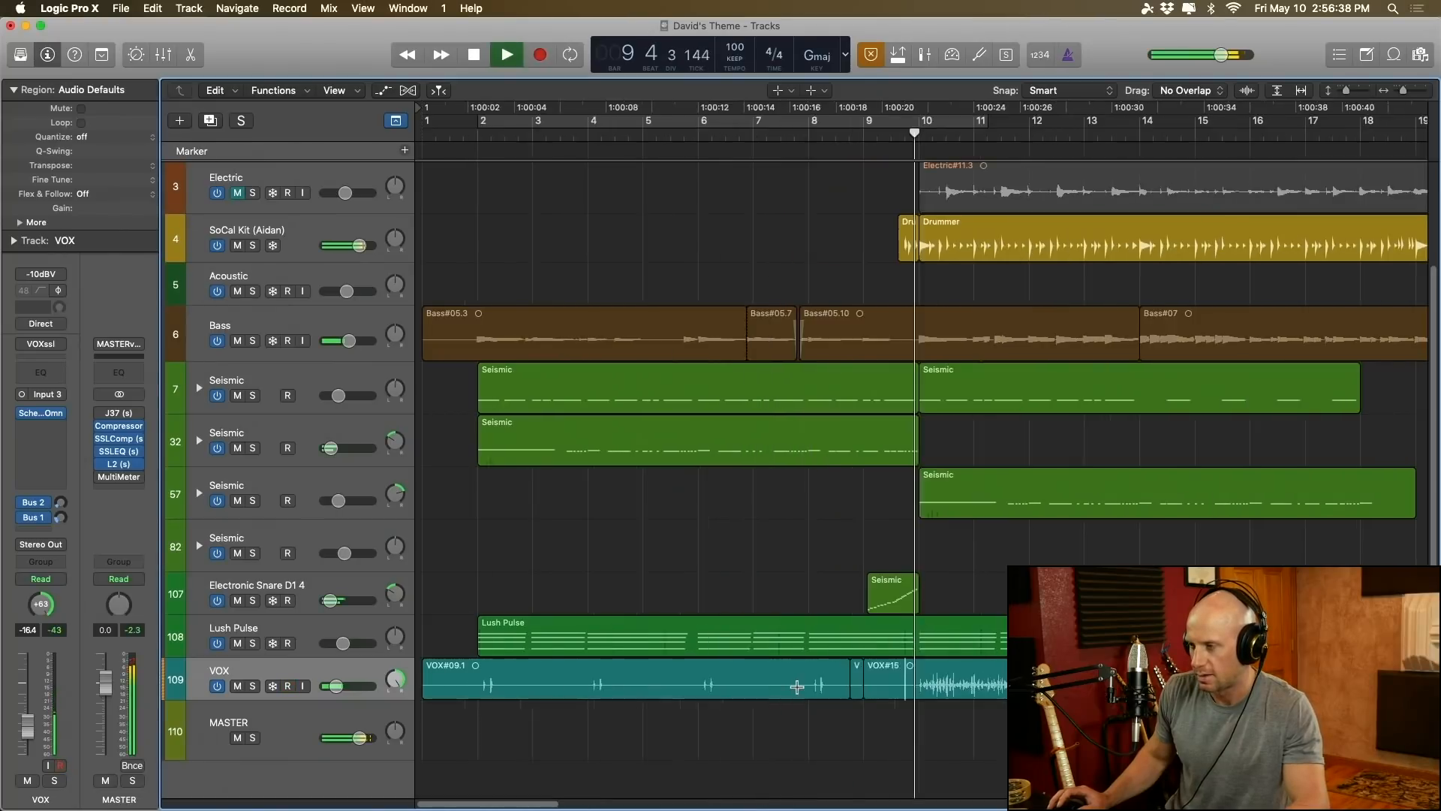
{"action": "key", "text": "super+Right"}
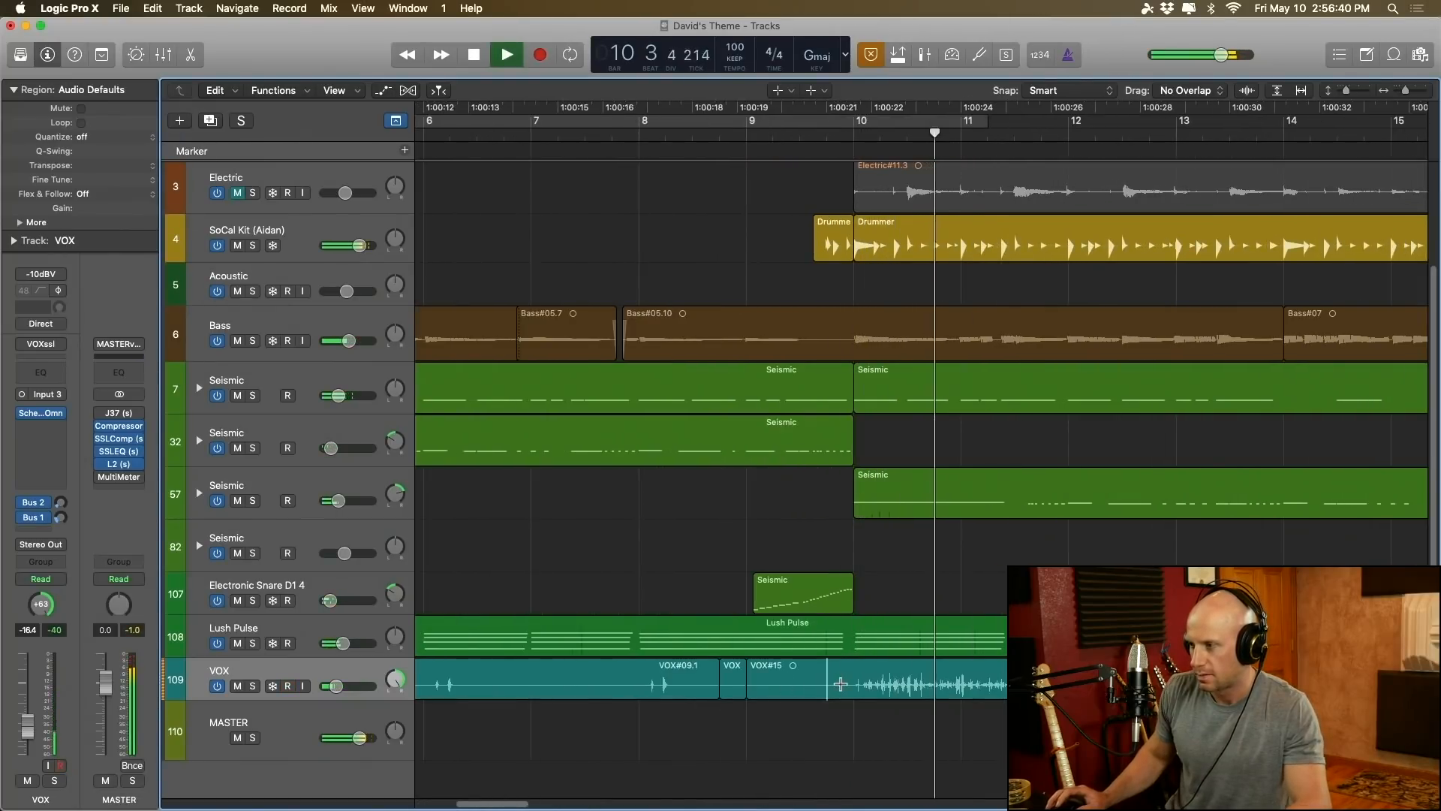
{"action": "key", "text": "space"}
Step: Cut the section between bars 10 and 11 out of the VOX#15 vocal and move the remaining part to start at bar 10
{"action": "left_click_drag", "start_coordinate": [963, 683], "coordinate": [856, 693]}
{"action": "key", "text": "Delete"}
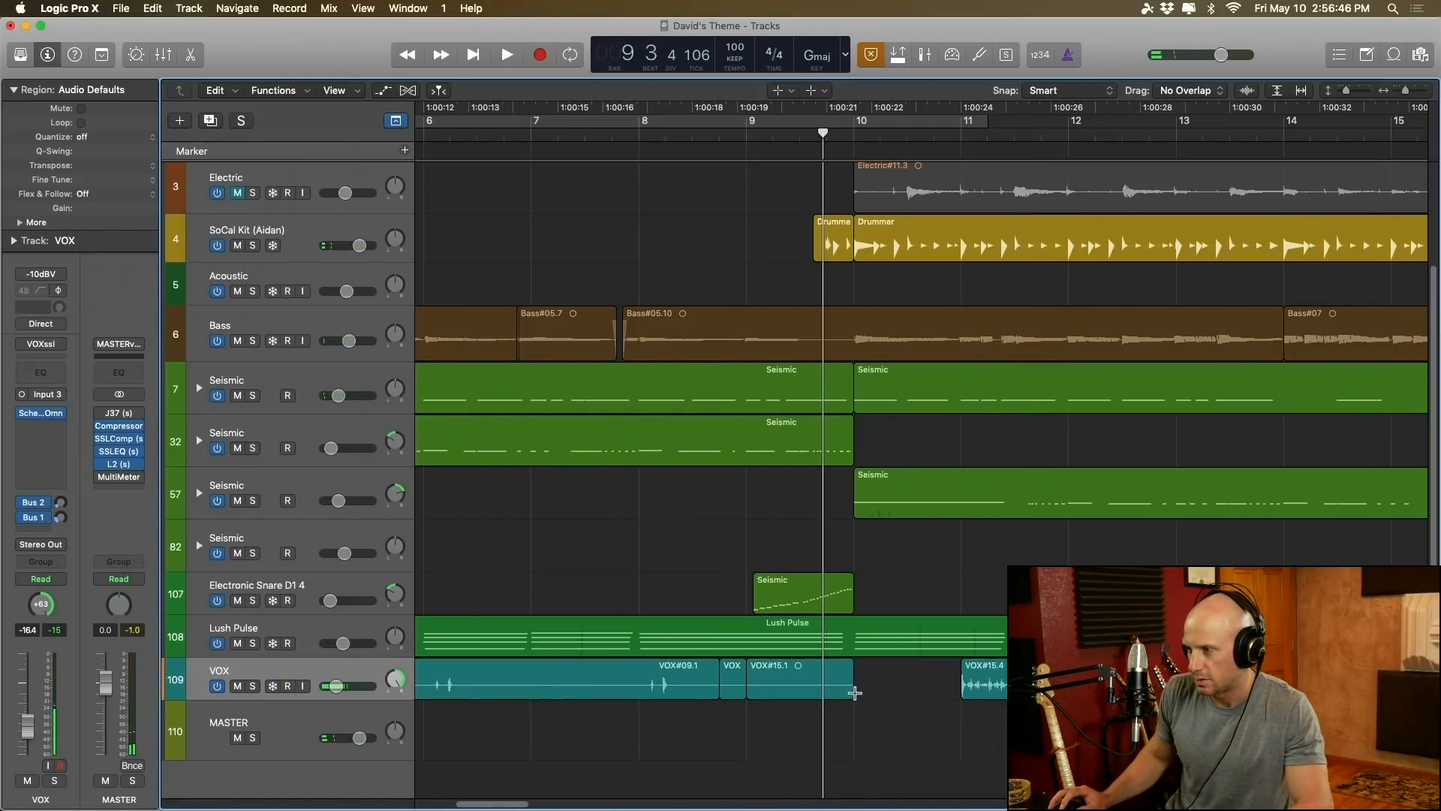
{"action": "left_click_drag", "start_coordinate": [973, 683], "coordinate": [865, 684]}
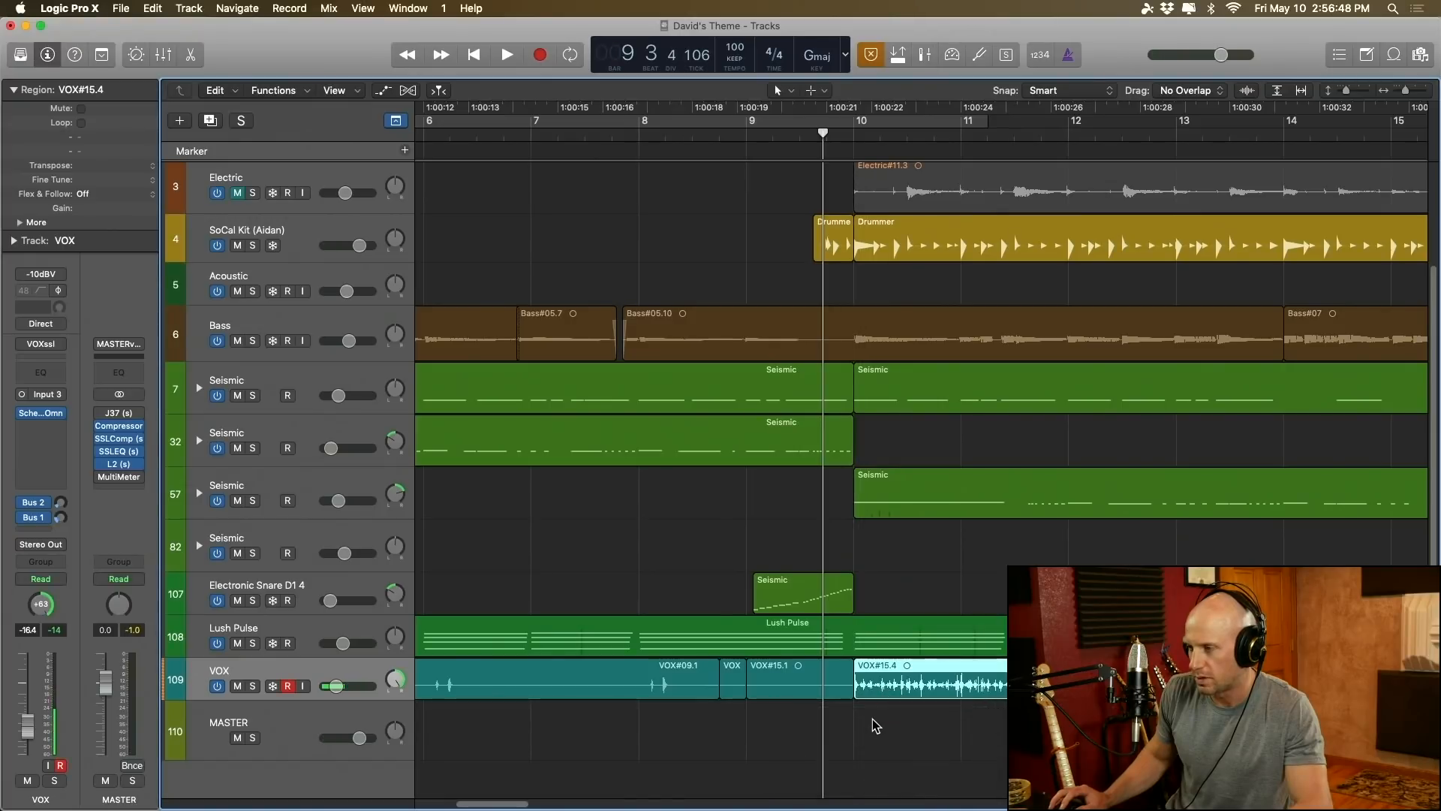
Step: Play back the moved vocal from bar 9 across the transition into bar 10
{"action": "left_click", "coordinate": [804, 680]}
{"action": "key", "text": "space"}
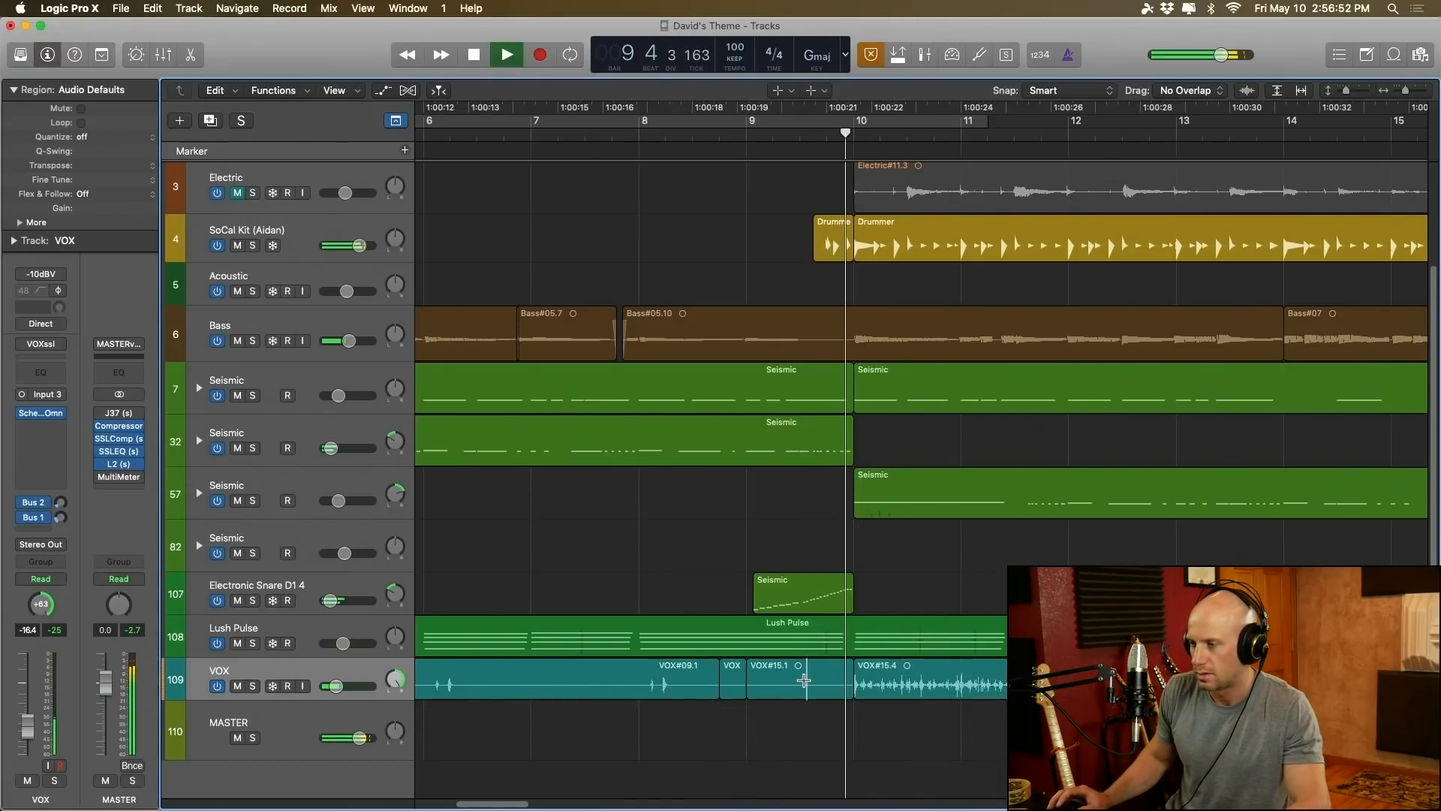
{"action": "key", "text": "super+Left"}
{"action": "key", "text": "super+Left"}
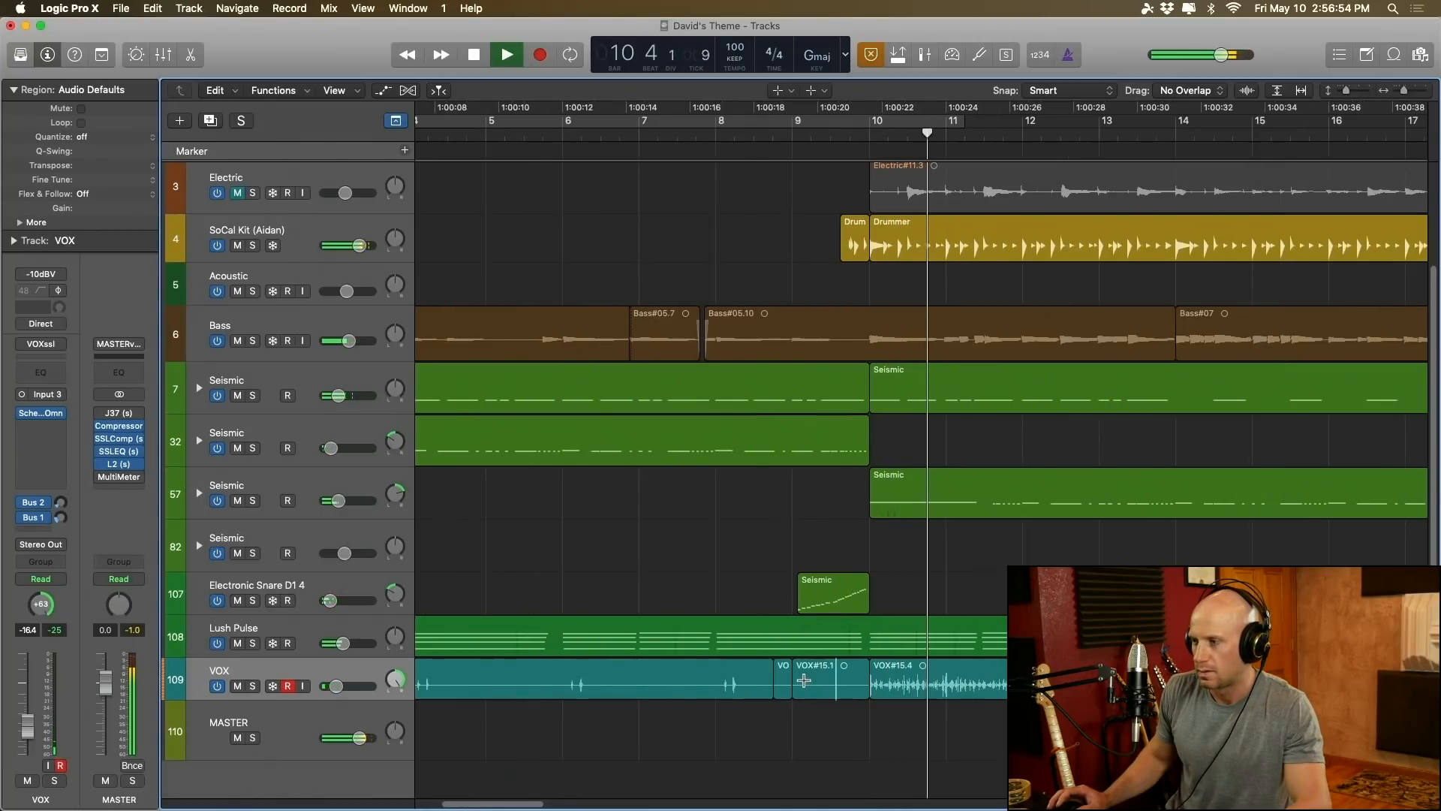
{"action": "key", "text": "super+Left"}
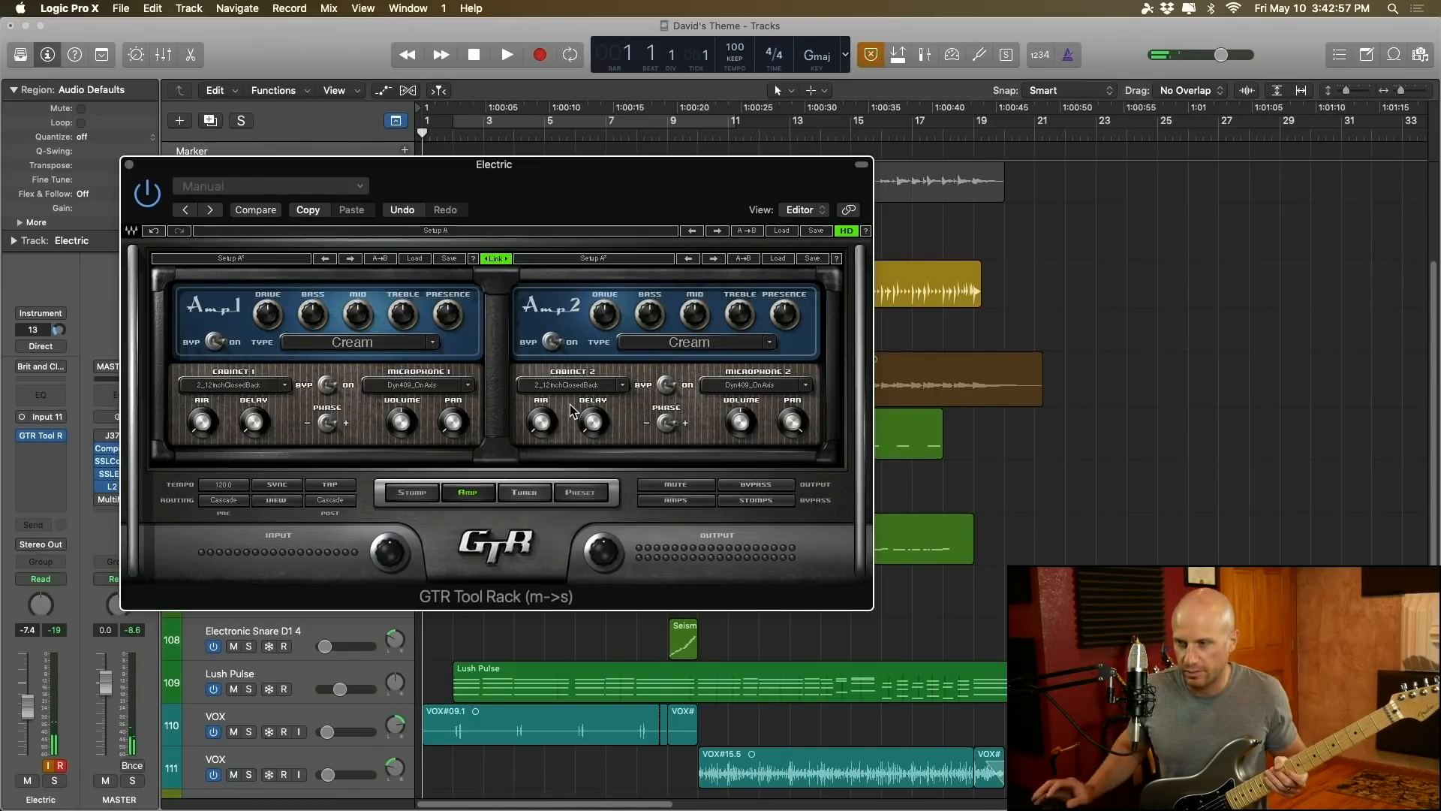
Step: In the Electric track's GTR Tool Rack stomp view, replace the LayD pedal with a Delay pedal
{"action": "left_click", "coordinate": [421, 493]}
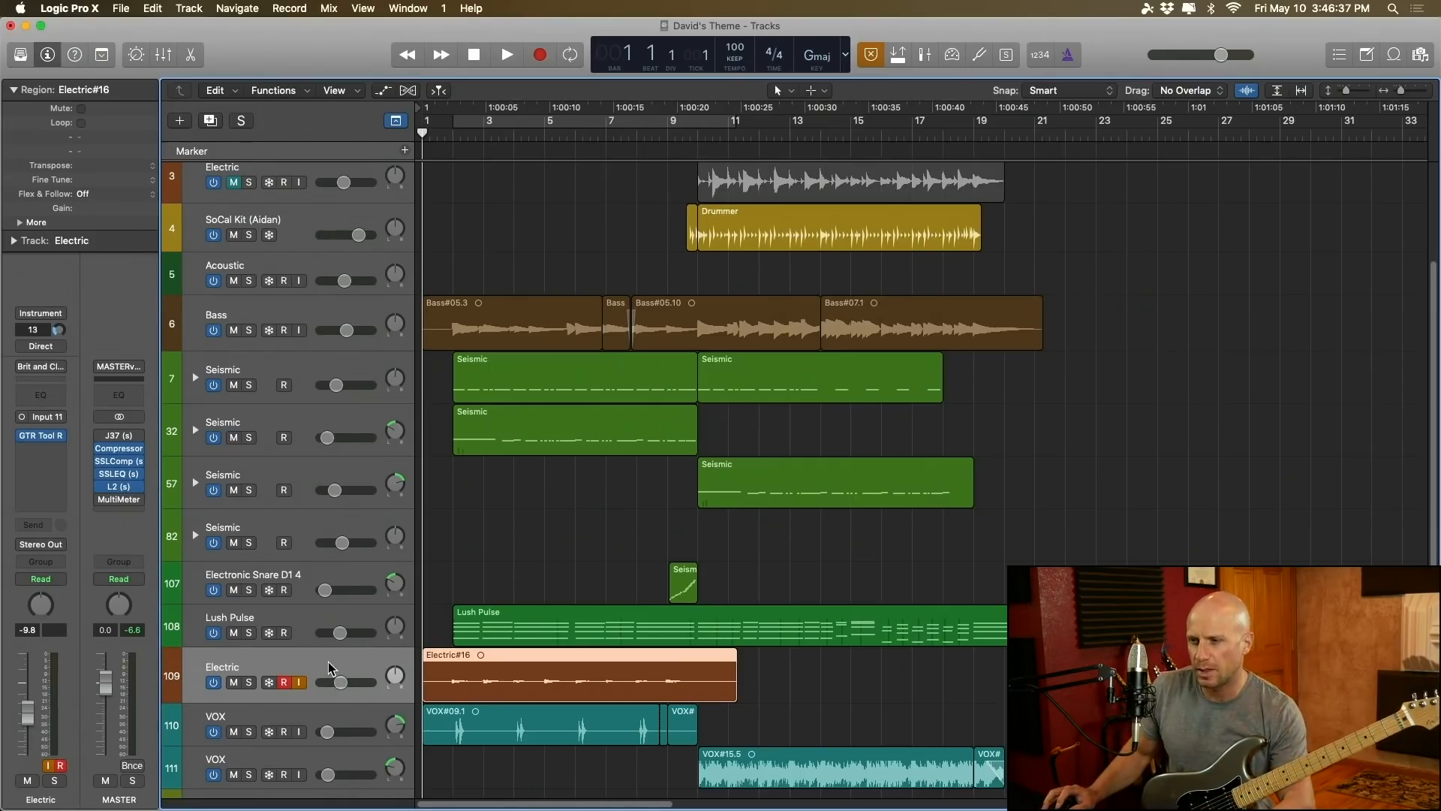
{"action": "left_click", "coordinate": [44, 440]}
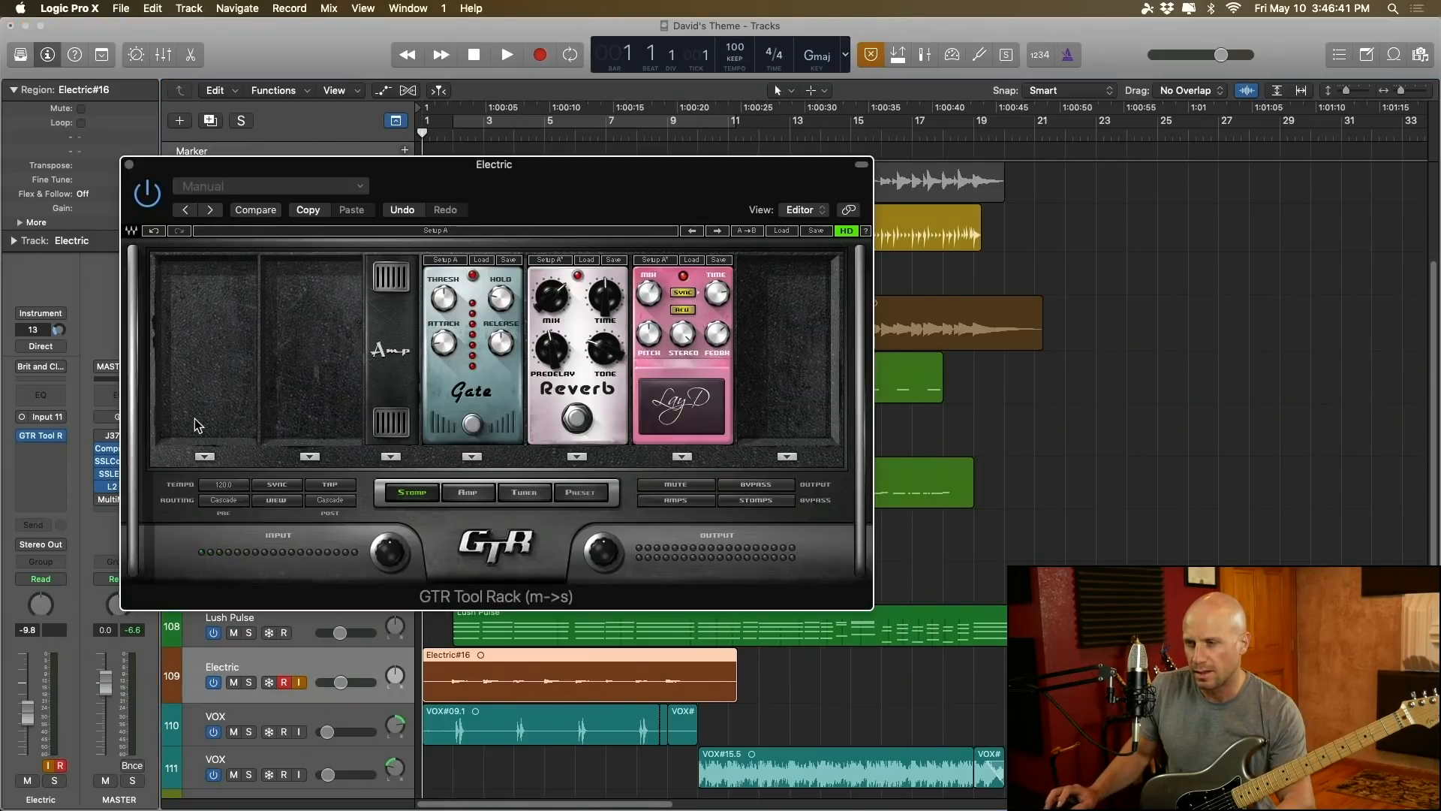
{"action": "left_click", "coordinate": [682, 457]}
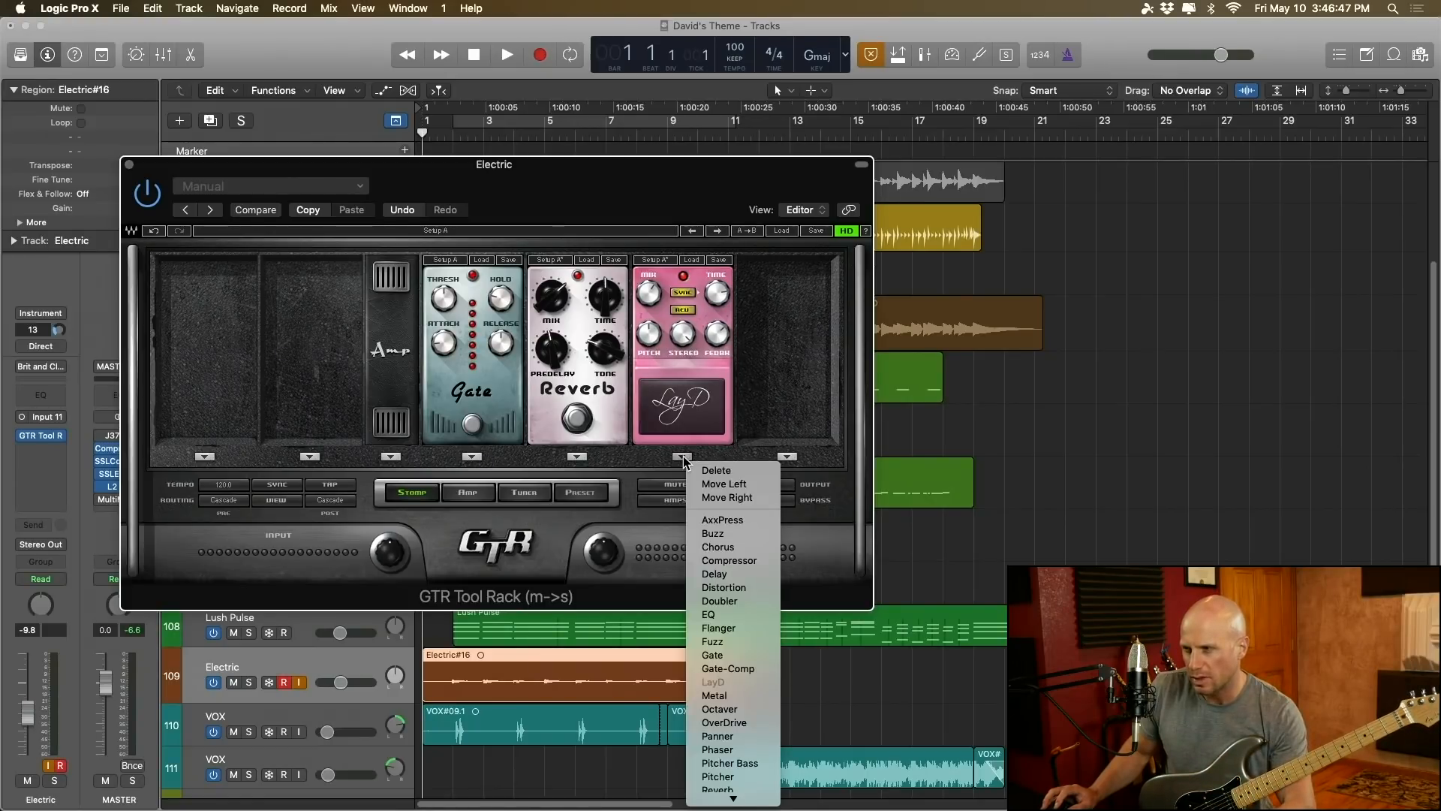
{"action": "left_click", "coordinate": [726, 575]}
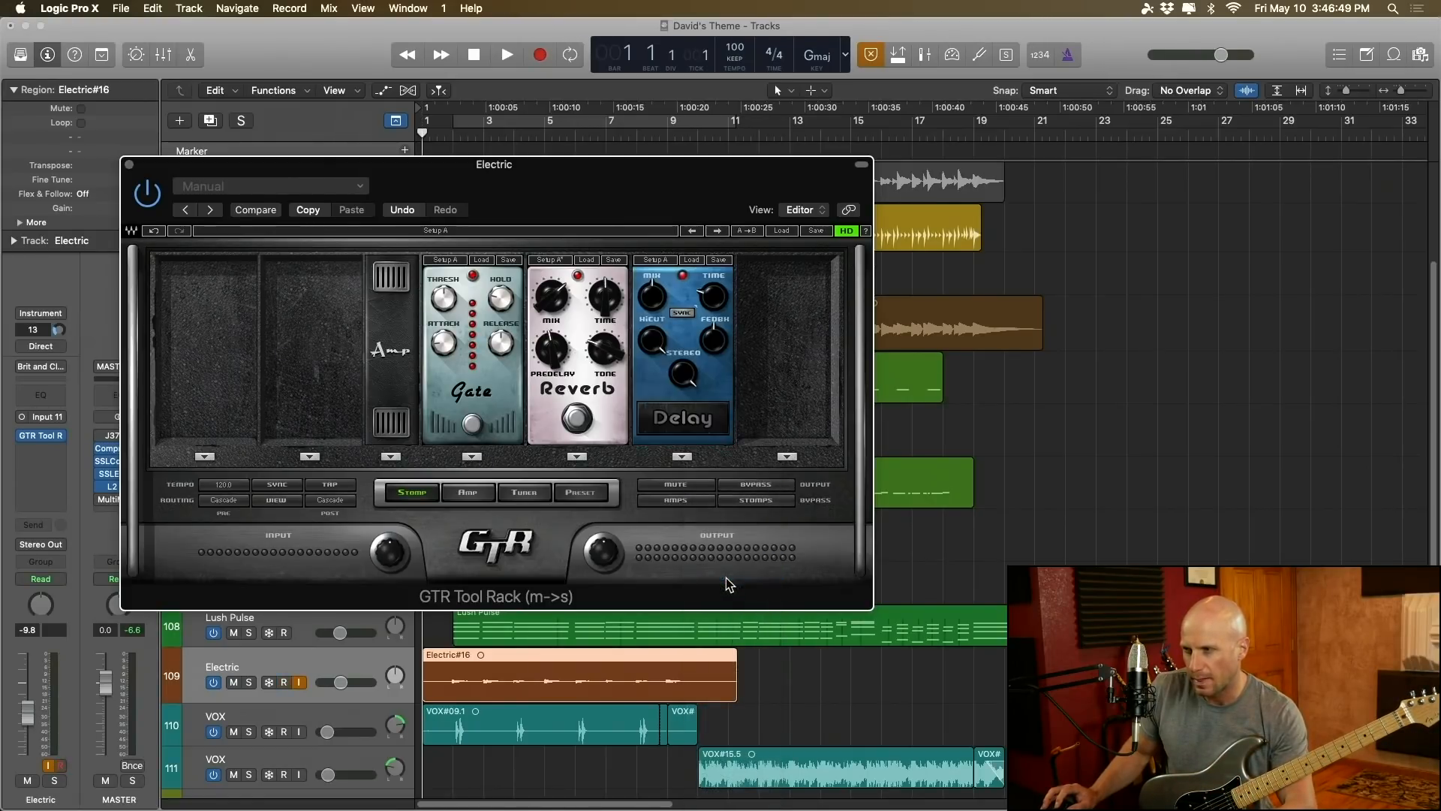
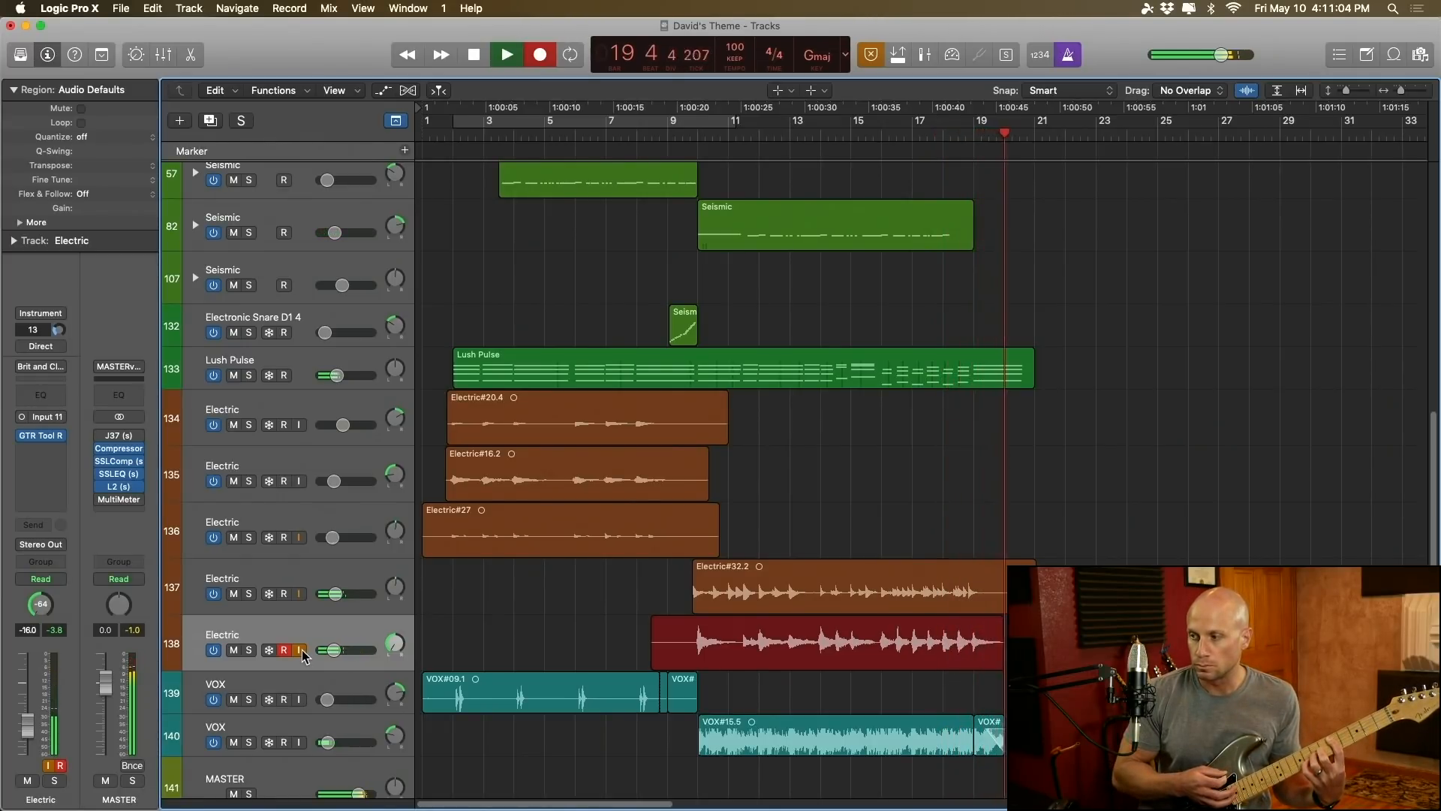
Step: Pan the new Electric track to +43 and record another guitar take on it starting in bar 8
{"action": "left_click_drag", "start_coordinate": [395, 699], "coordinate": [391, 613]}
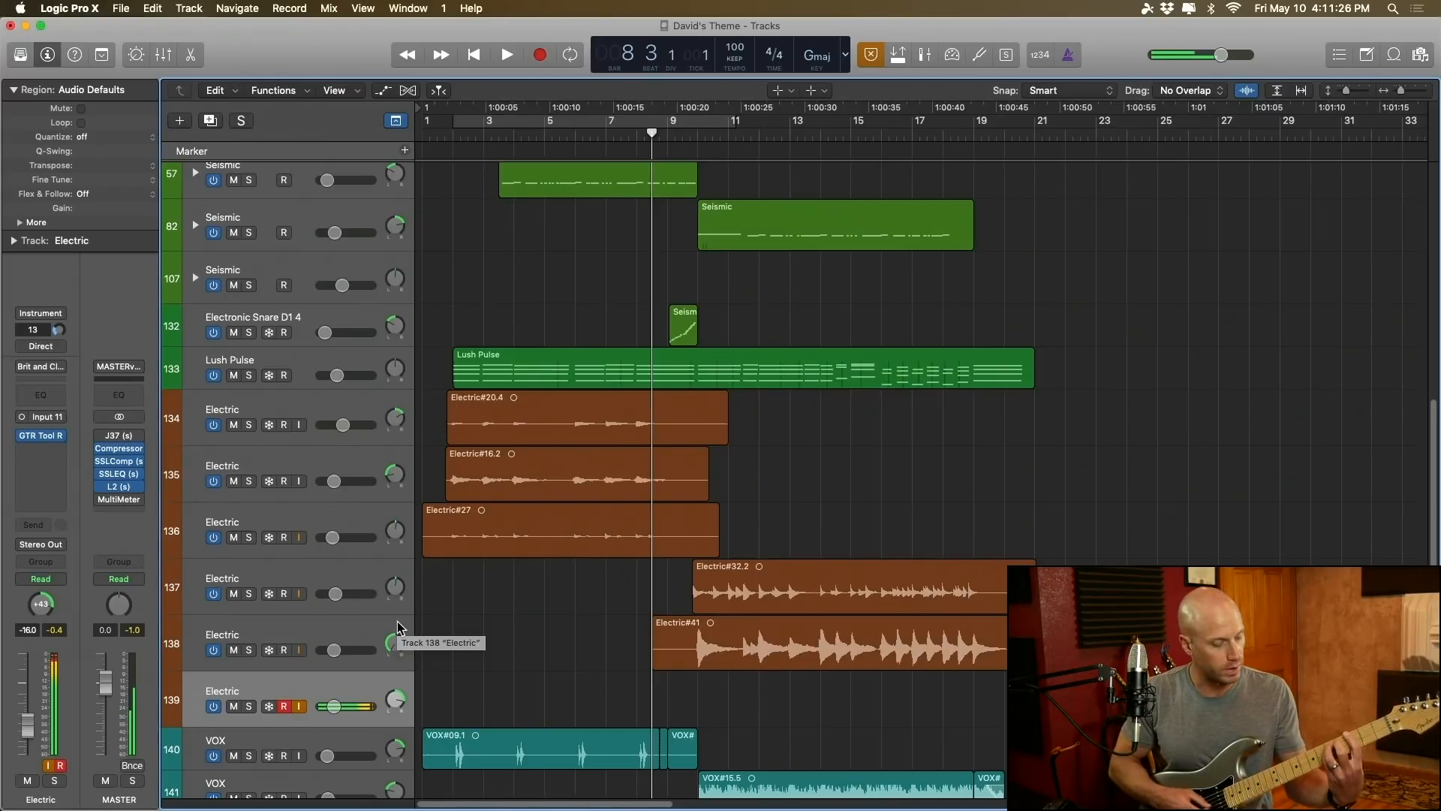
{"action": "key", "text": "r"}
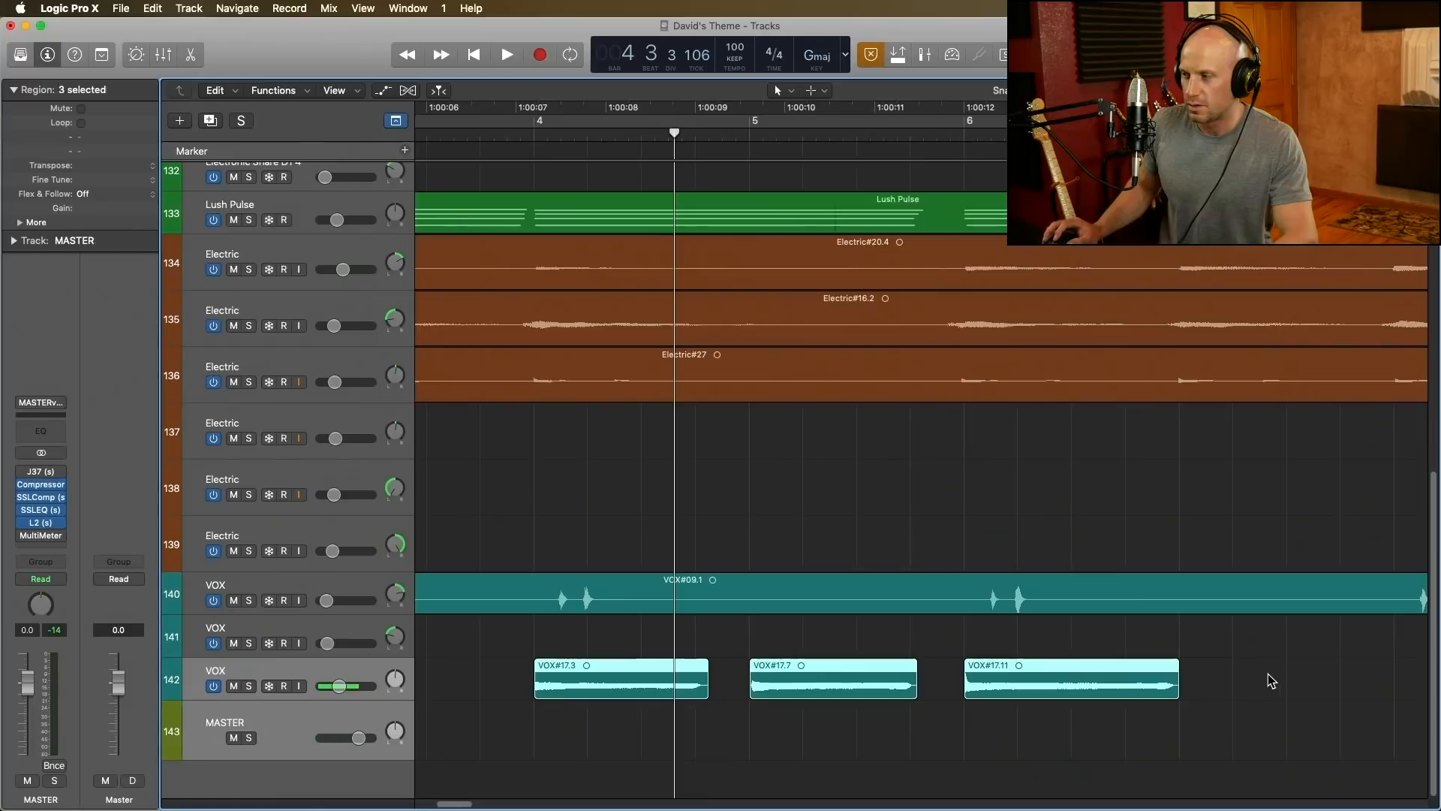
Step: Convert the three VOX#17 regions to a new sampler track with zones created from regions and trigger notes C2 to C3
{"action": "left_click", "coordinate": [1208, 680]}
{"action": "left_click_drag", "start_coordinate": [1208, 681], "coordinate": [528, 668]}
{"action": "right_click", "coordinate": [786, 688]}
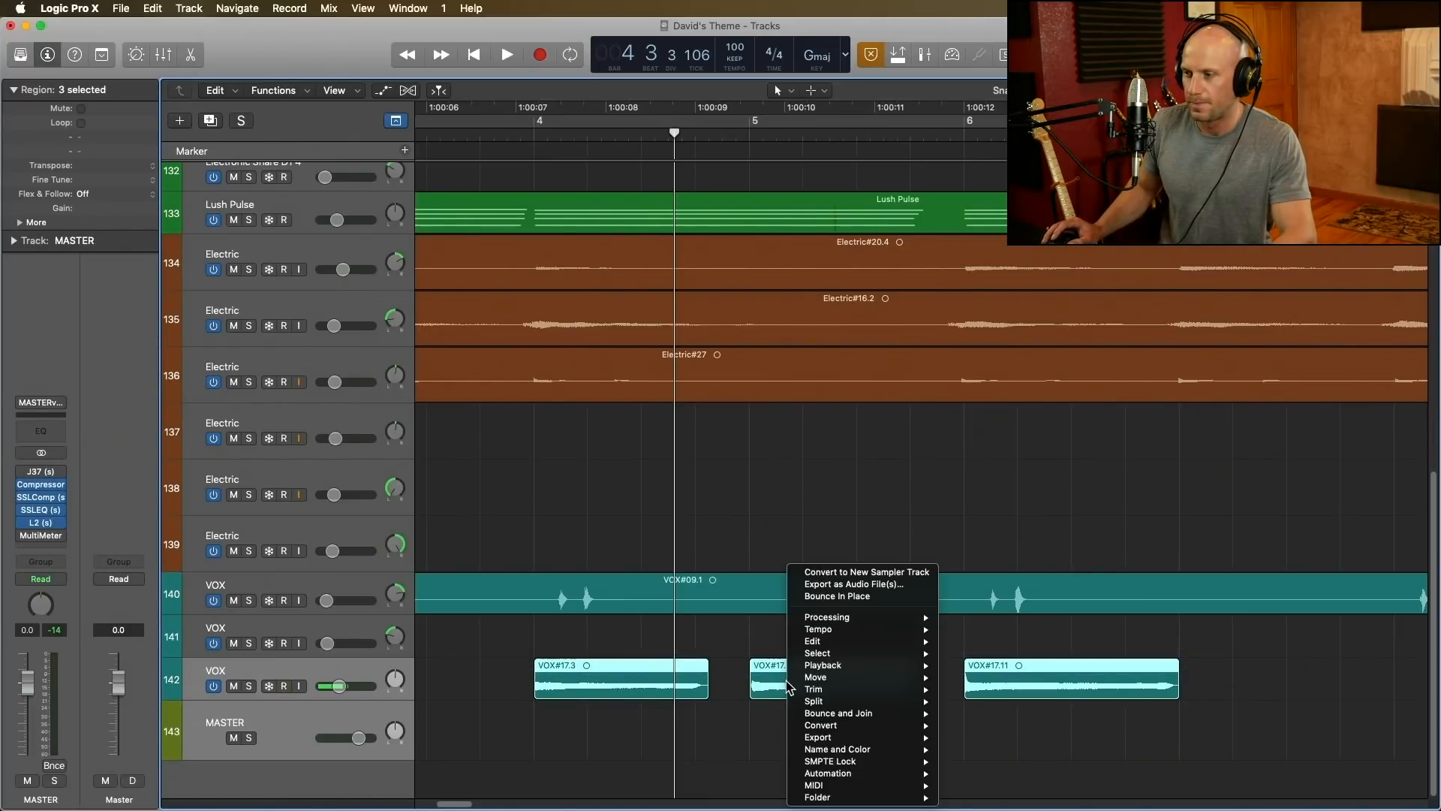
{"action": "left_click", "coordinate": [879, 573]}
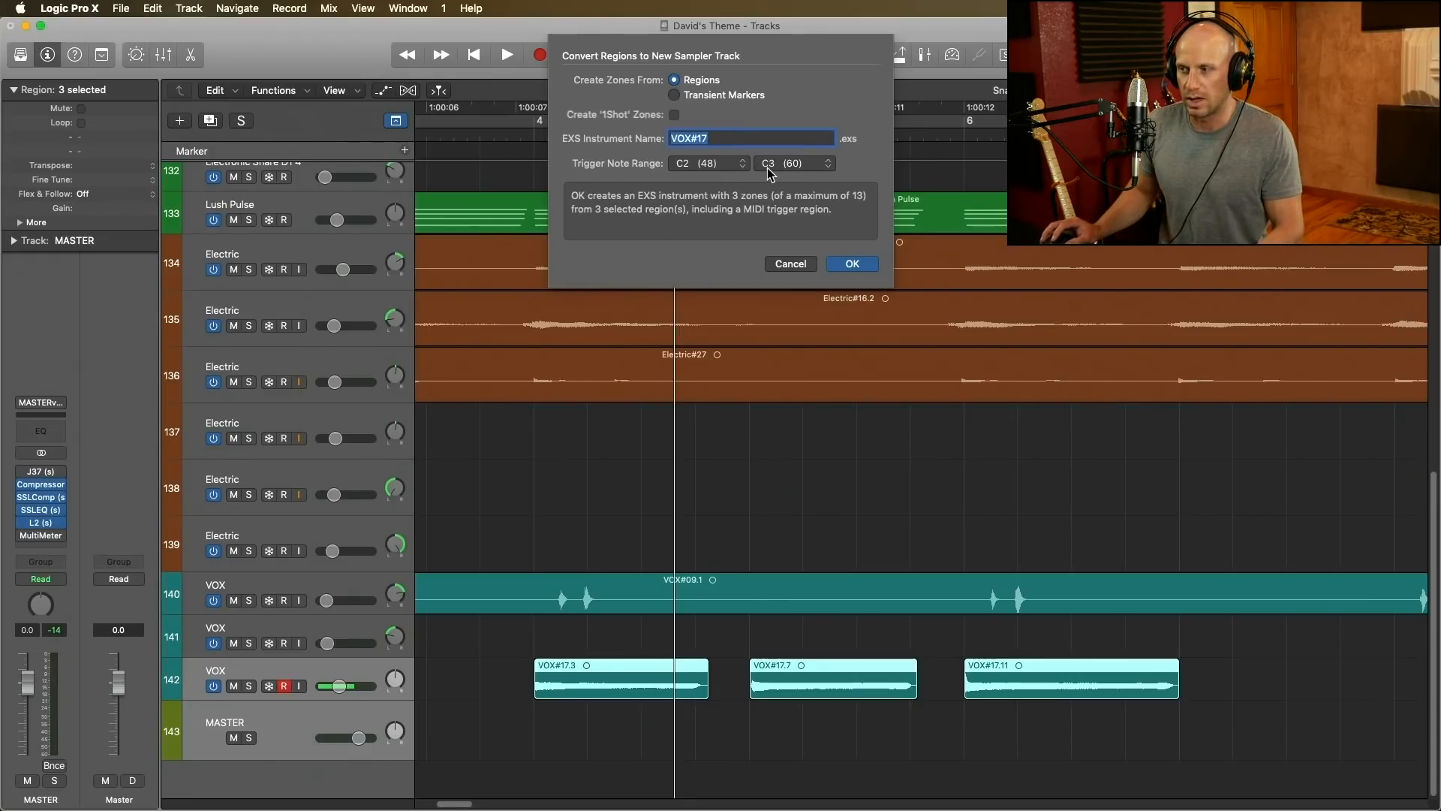
{"action": "left_click", "coordinate": [853, 264]}
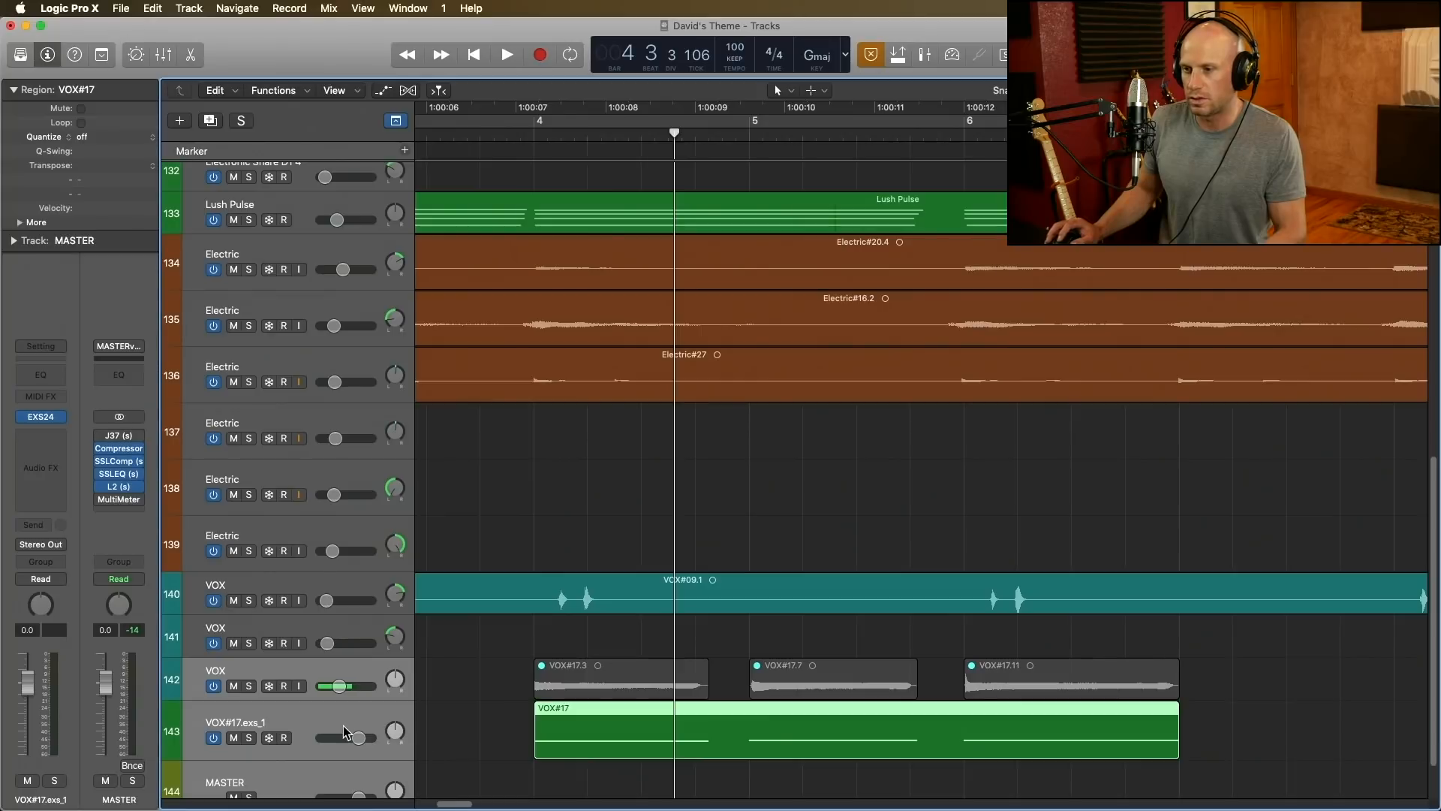
Step: Open the EXS24 instrument editor for the VOX#17.exs_1 track and extend the VOX#17.11 zone across higher keys
{"action": "left_click", "coordinate": [339, 719]}
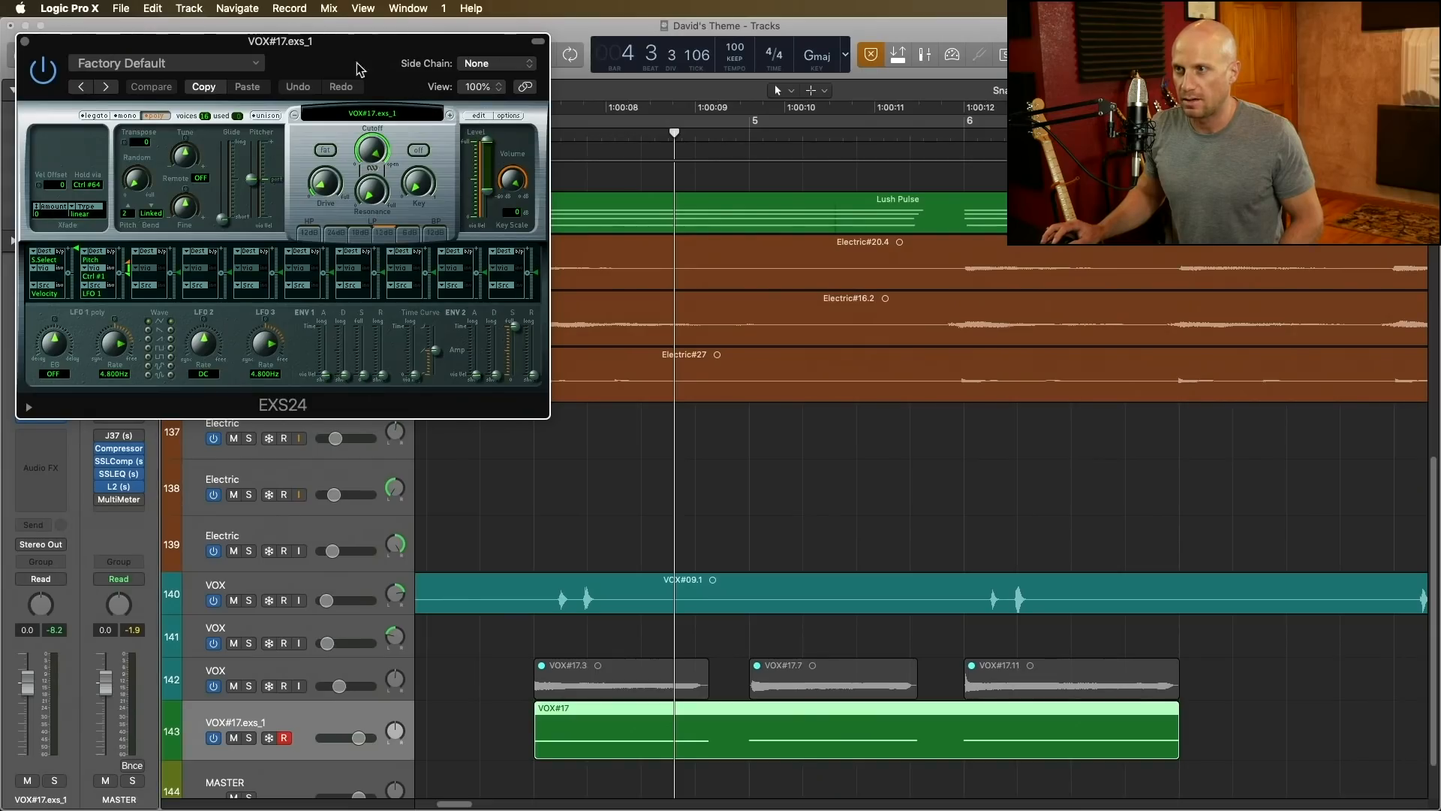
{"action": "left_click_drag", "start_coordinate": [340, 46], "coordinate": [362, 89]}
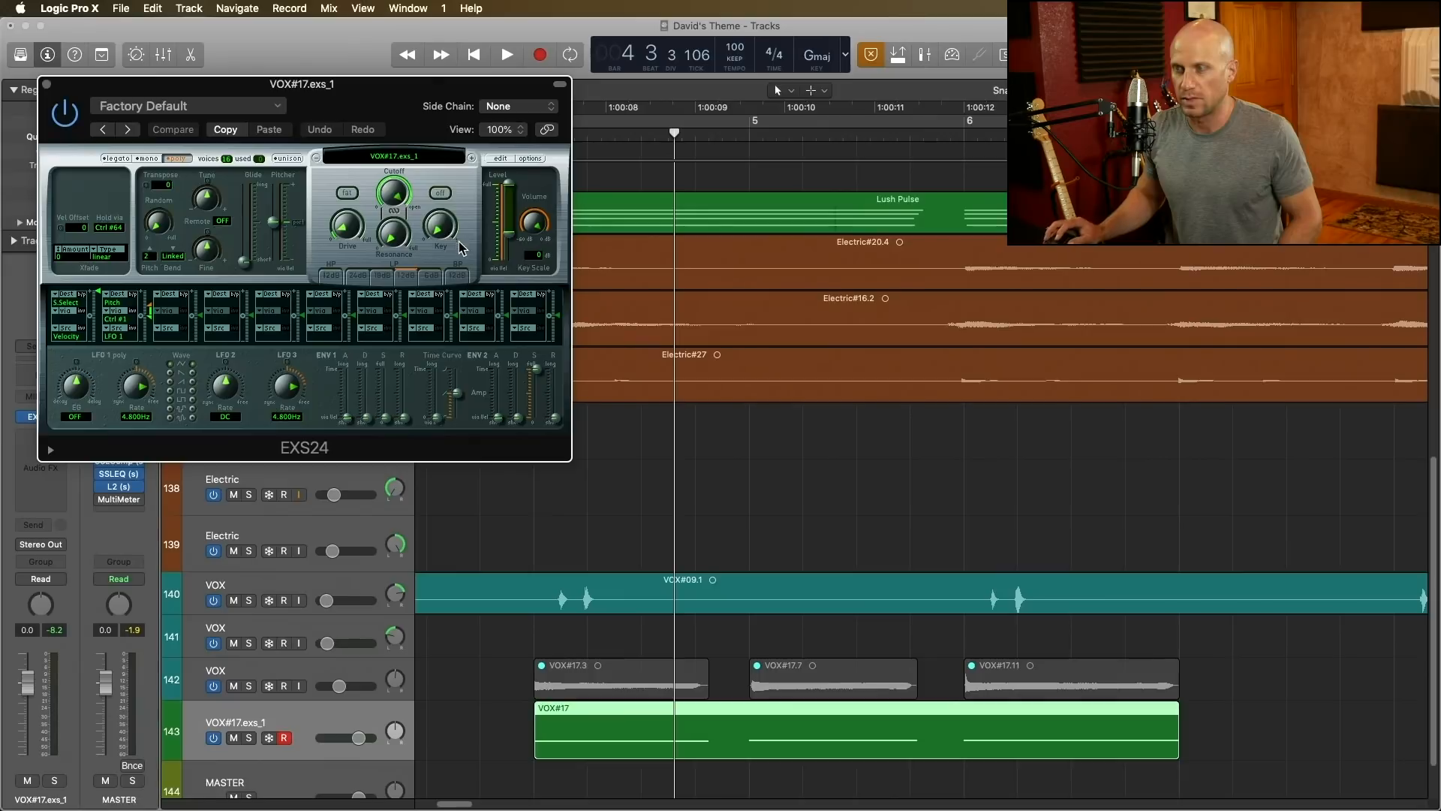
{"action": "left_click", "coordinate": [501, 159]}
{"action": "left_click_drag", "start_coordinate": [776, 225], "coordinate": [294, 205]}
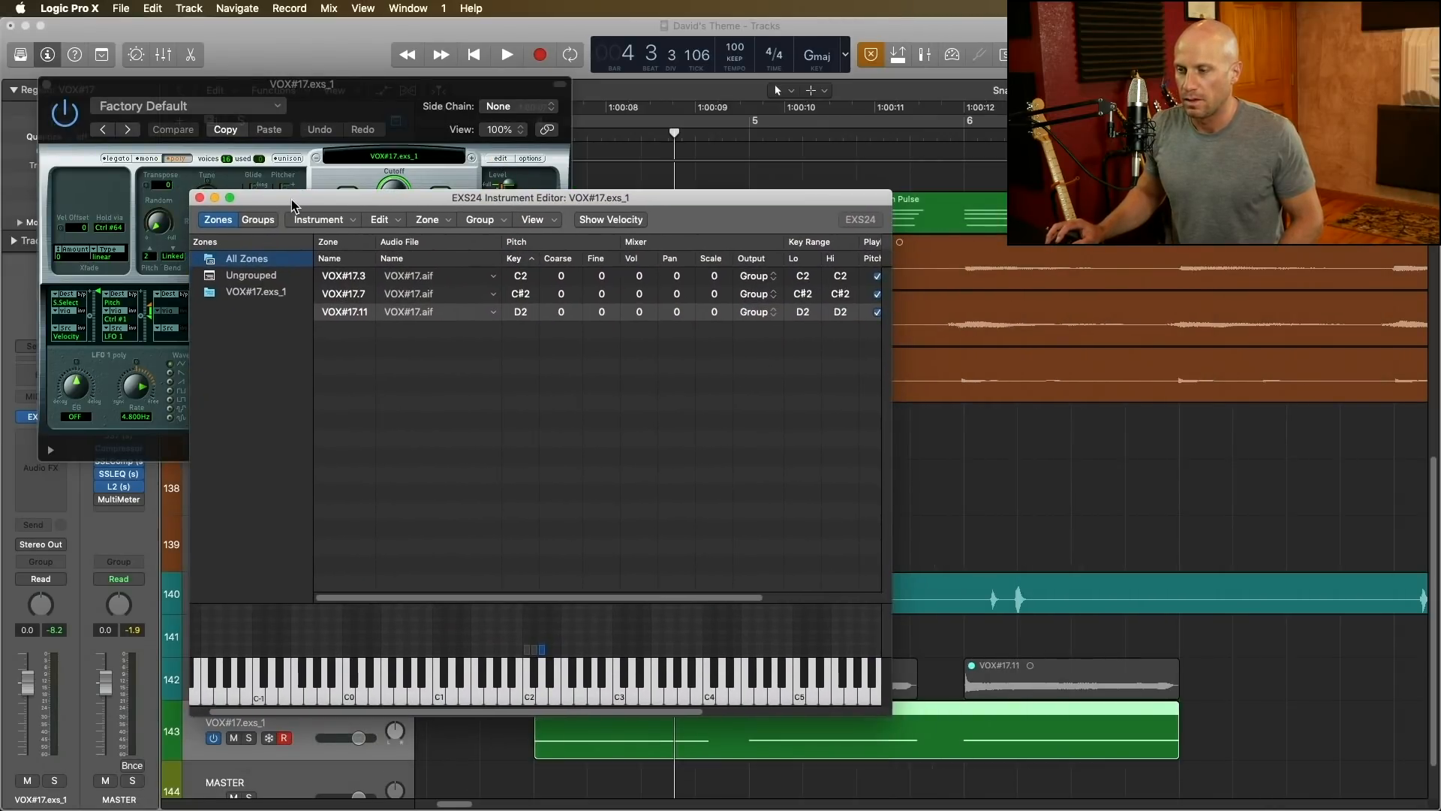
{"action": "left_click", "coordinate": [542, 650]}
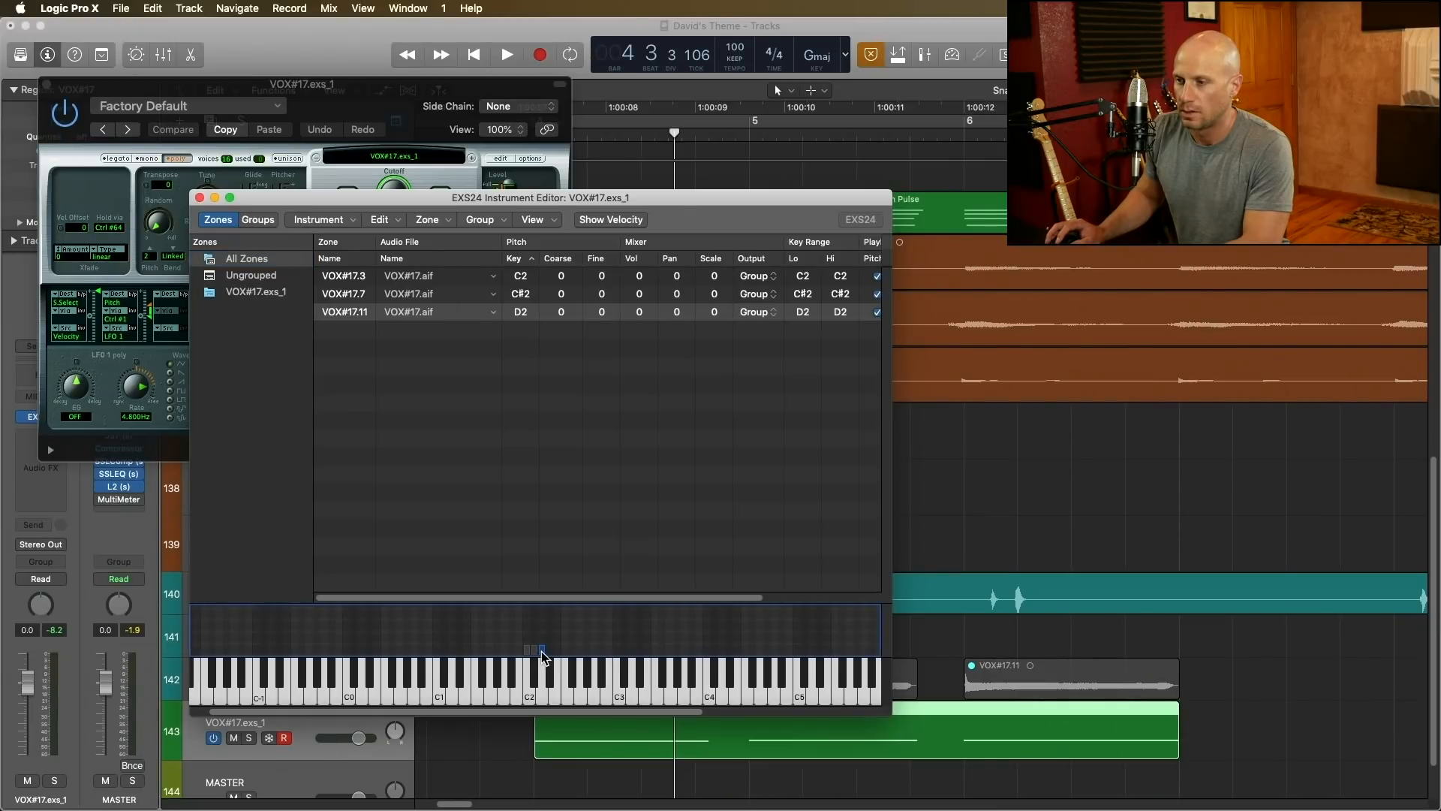
{"action": "left_click_drag", "start_coordinate": [557, 650], "coordinate": [608, 657]}
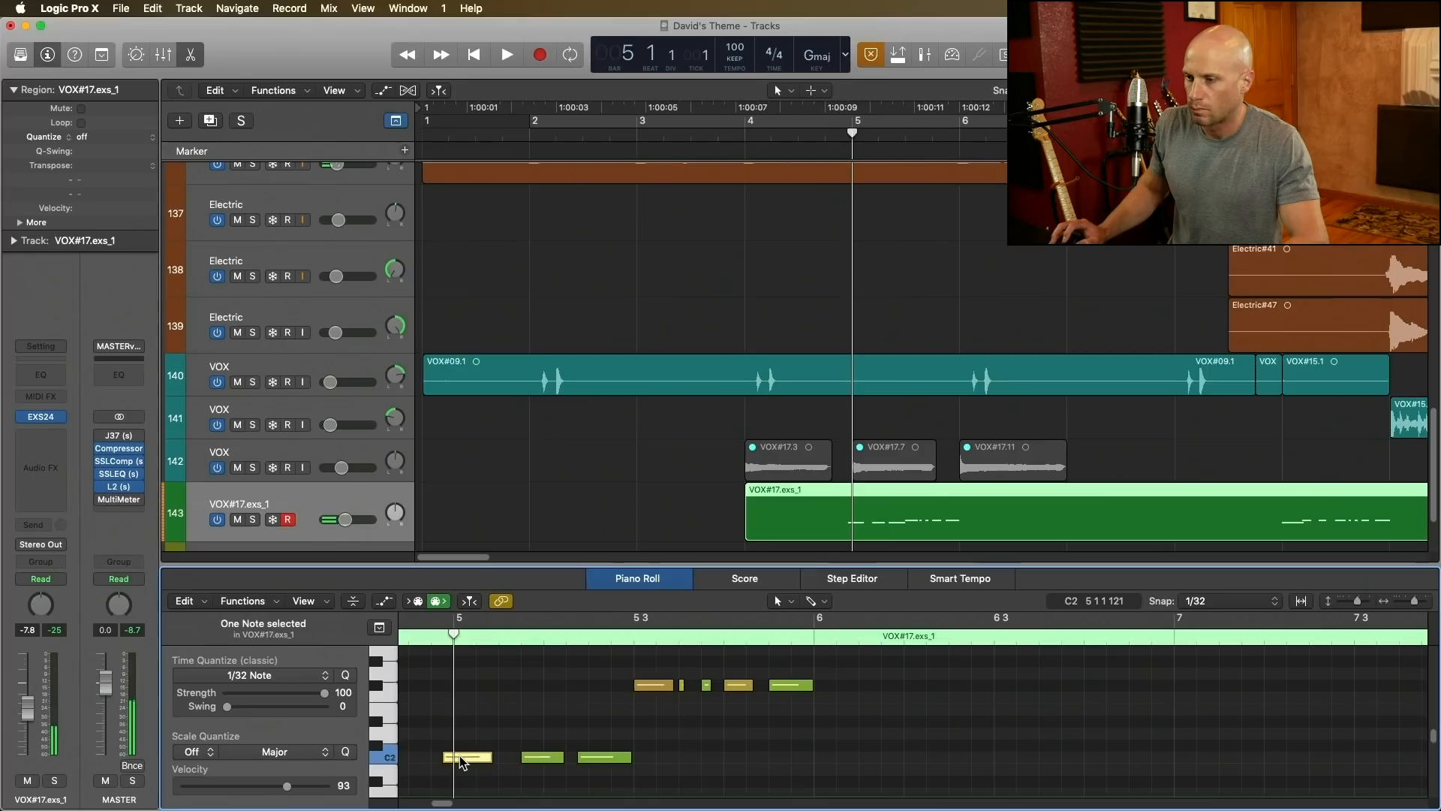
Step: Move the first C2 note of the vocal sampler region to 5 1 1 1, delay the third C2 note slightly, and audition the timing
{"action": "left_click", "coordinate": [465, 758]}
{"action": "left_click_drag", "start_coordinate": [466, 759], "coordinate": [475, 760]}
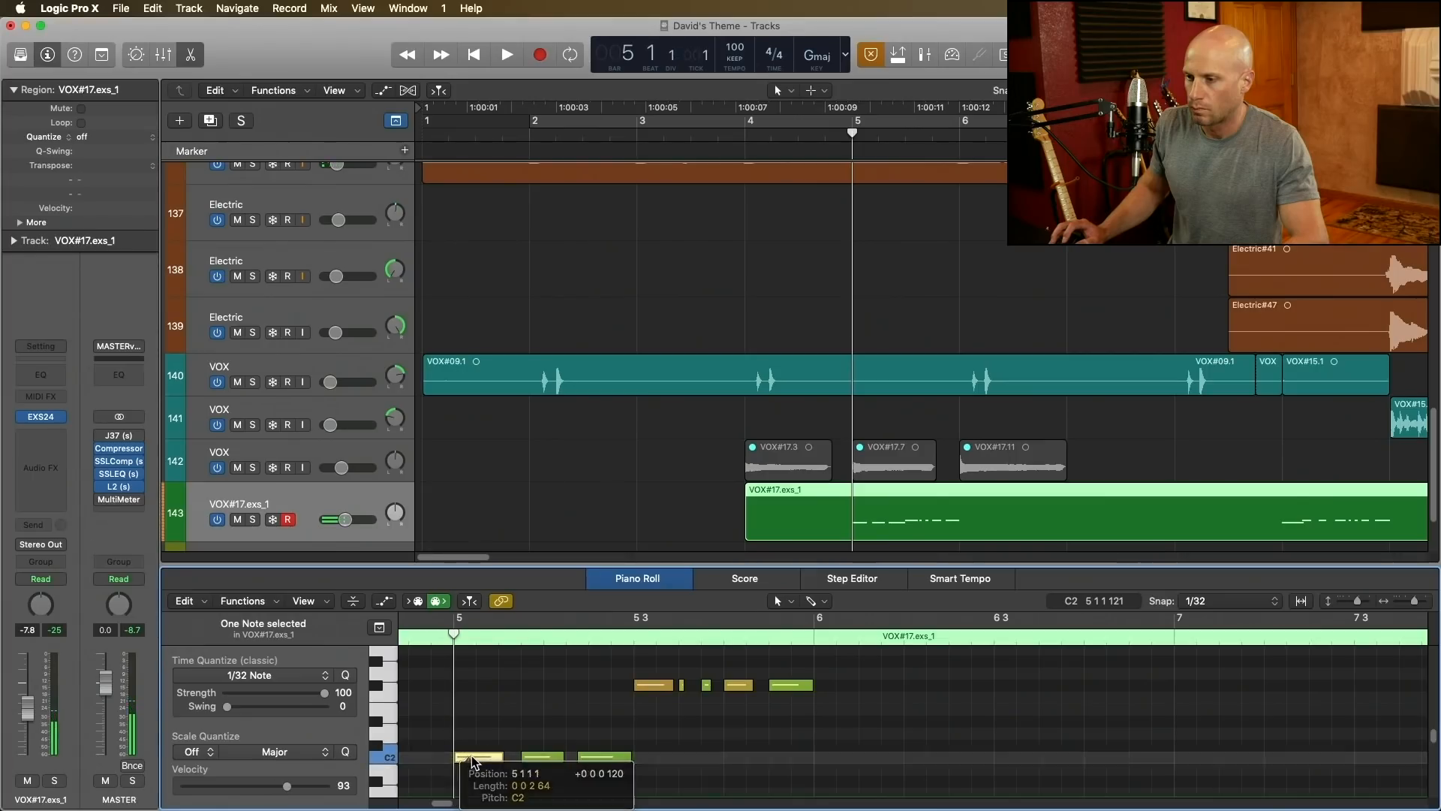
{"action": "key", "text": "space"}
{"action": "key", "text": "space"}
{"action": "left_click_drag", "start_coordinate": [590, 758], "coordinate": [599, 759]}
{"action": "key", "text": "space"}
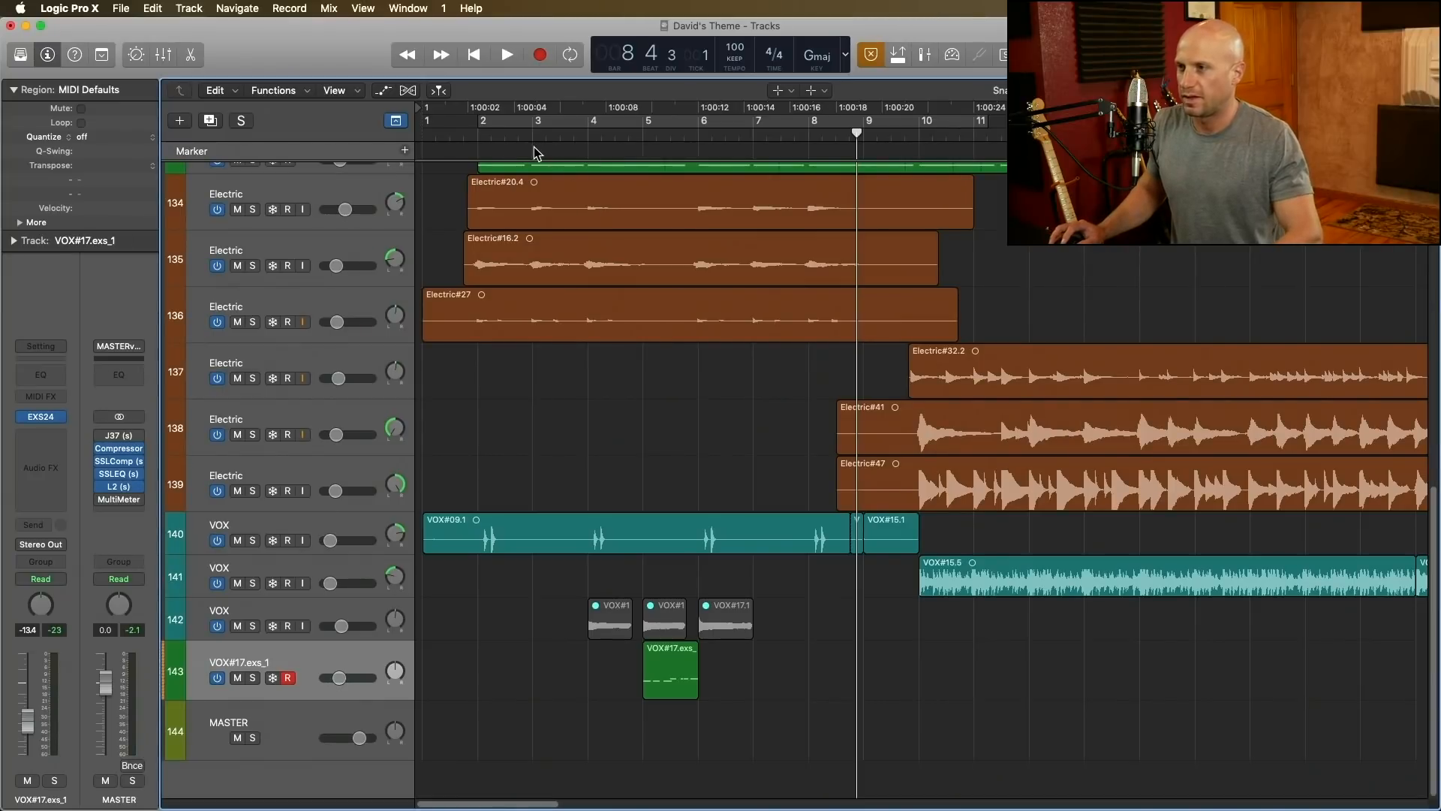
Step: Play back from bar 3 and set the VOX#17.exs_1 track's volume to -12.8 dB and pan to -29
{"action": "left_click", "coordinate": [536, 137]}
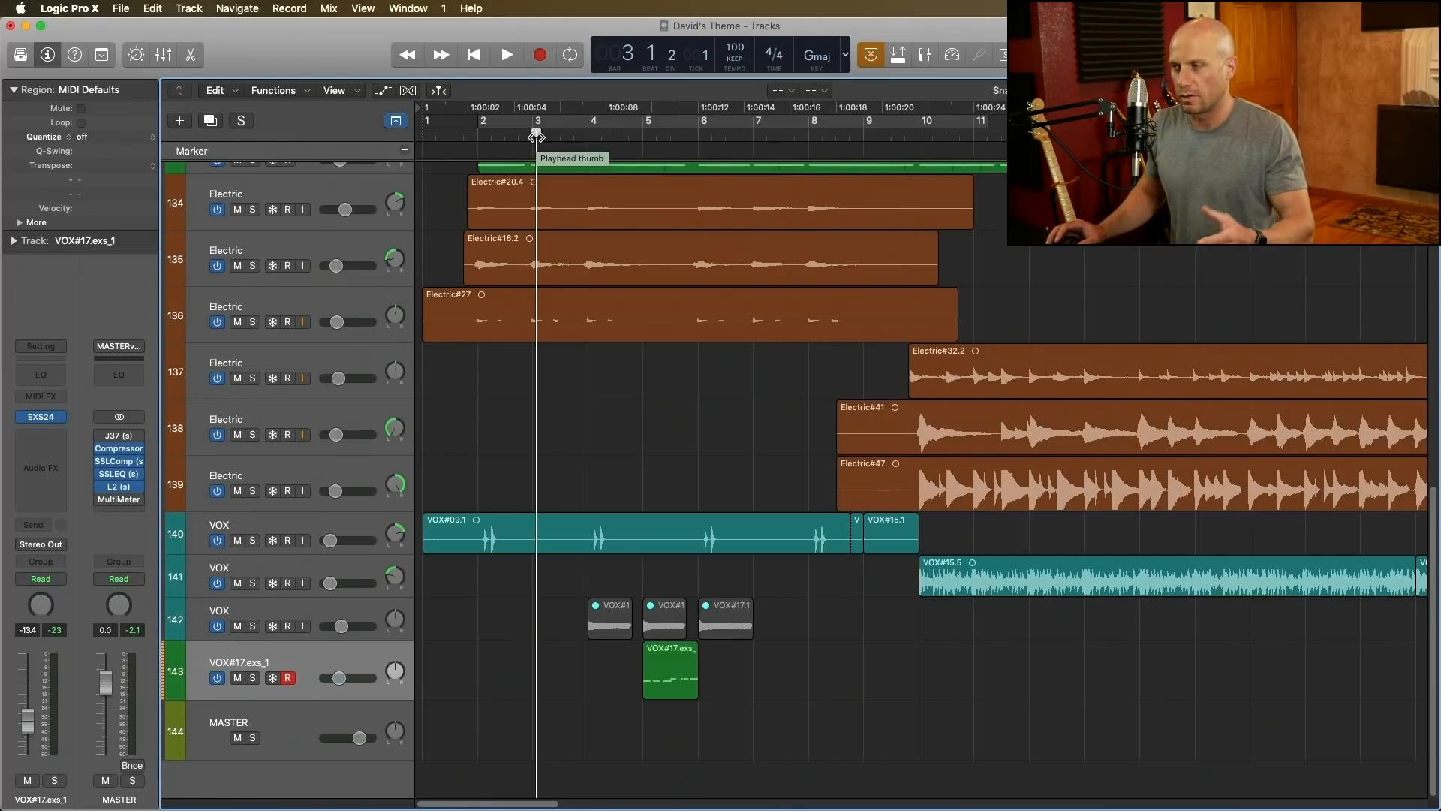
{"action": "key", "text": "space"}
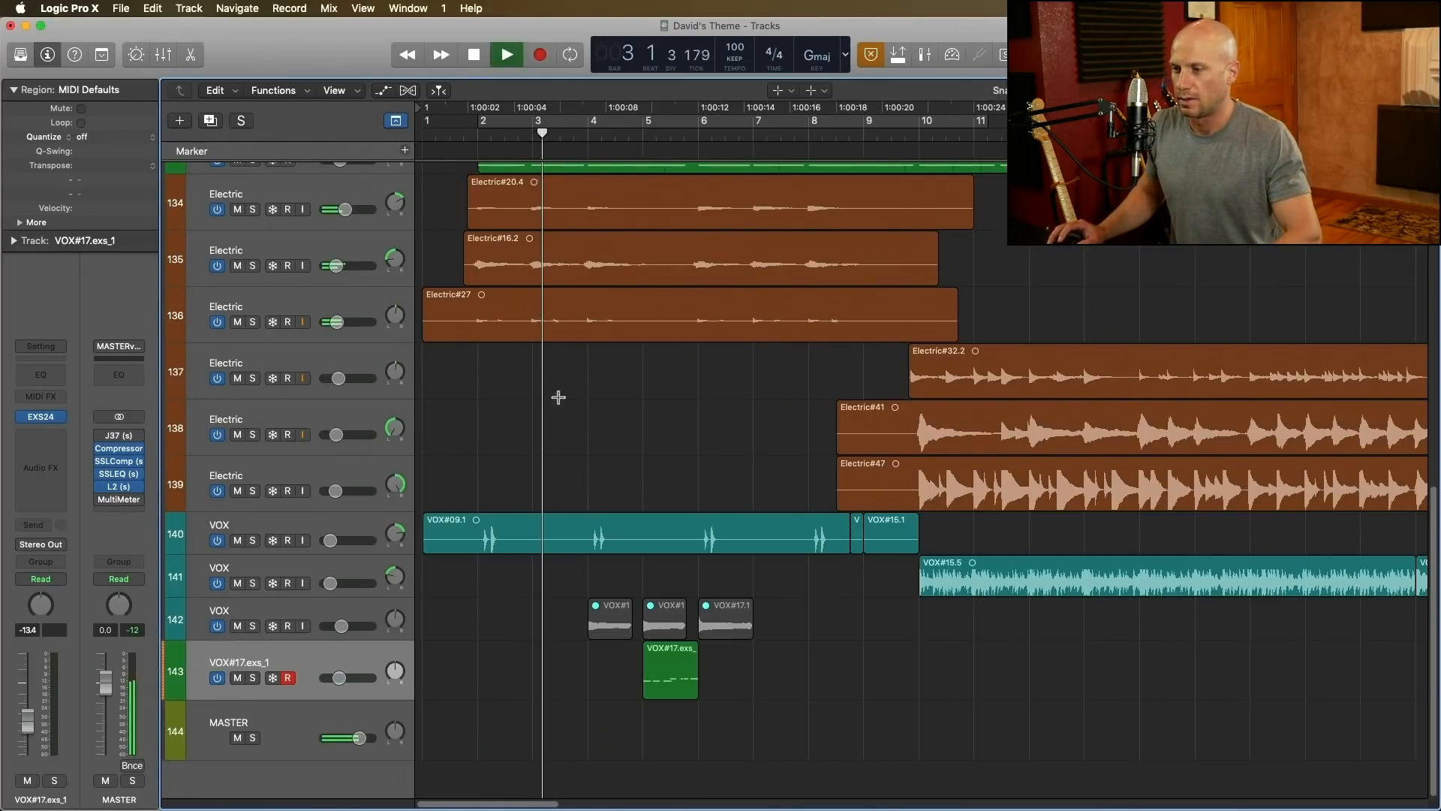
{"action": "left_click", "coordinate": [339, 678]}
{"action": "left_click_drag", "start_coordinate": [339, 678], "coordinate": [395, 690]}
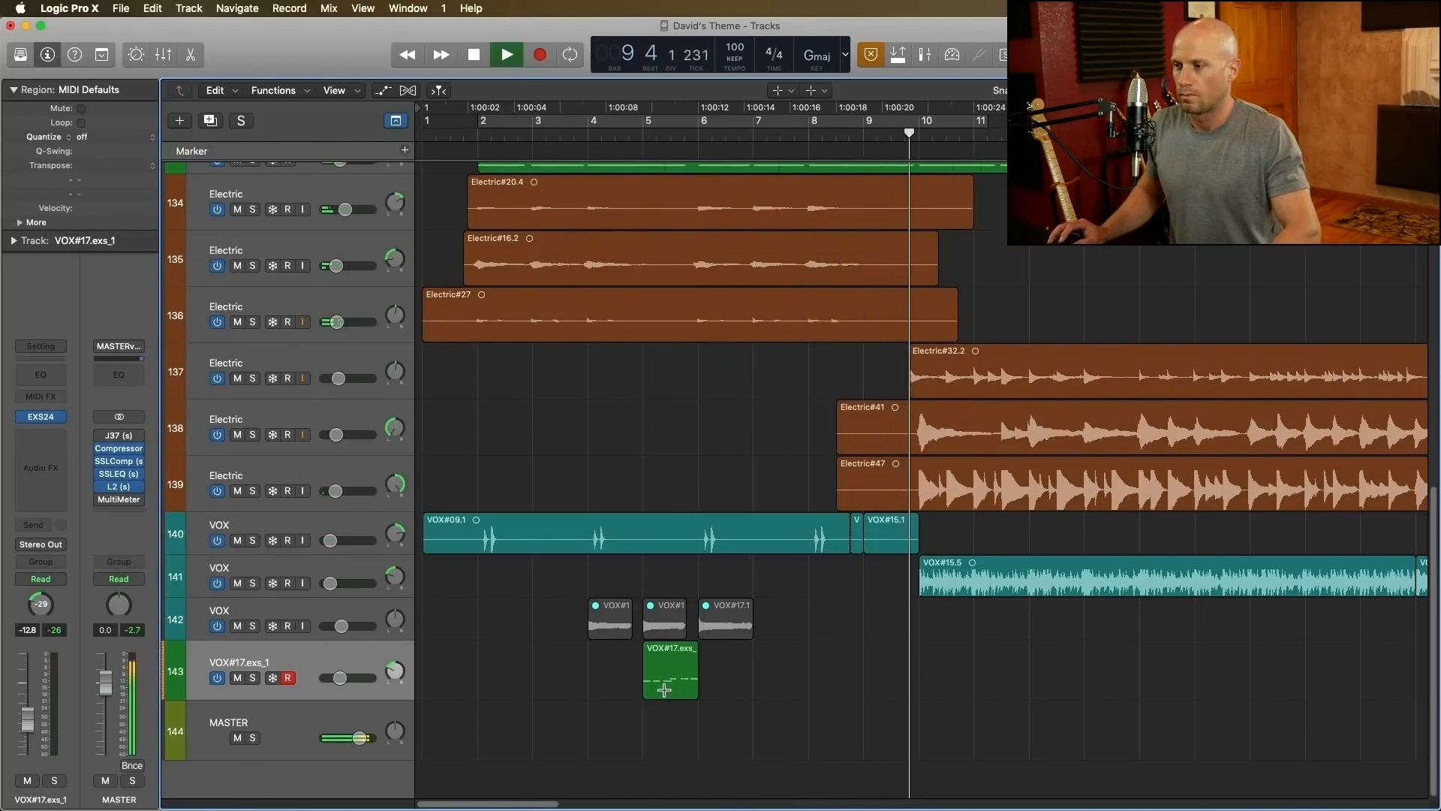
{"action": "key", "text": "space"}
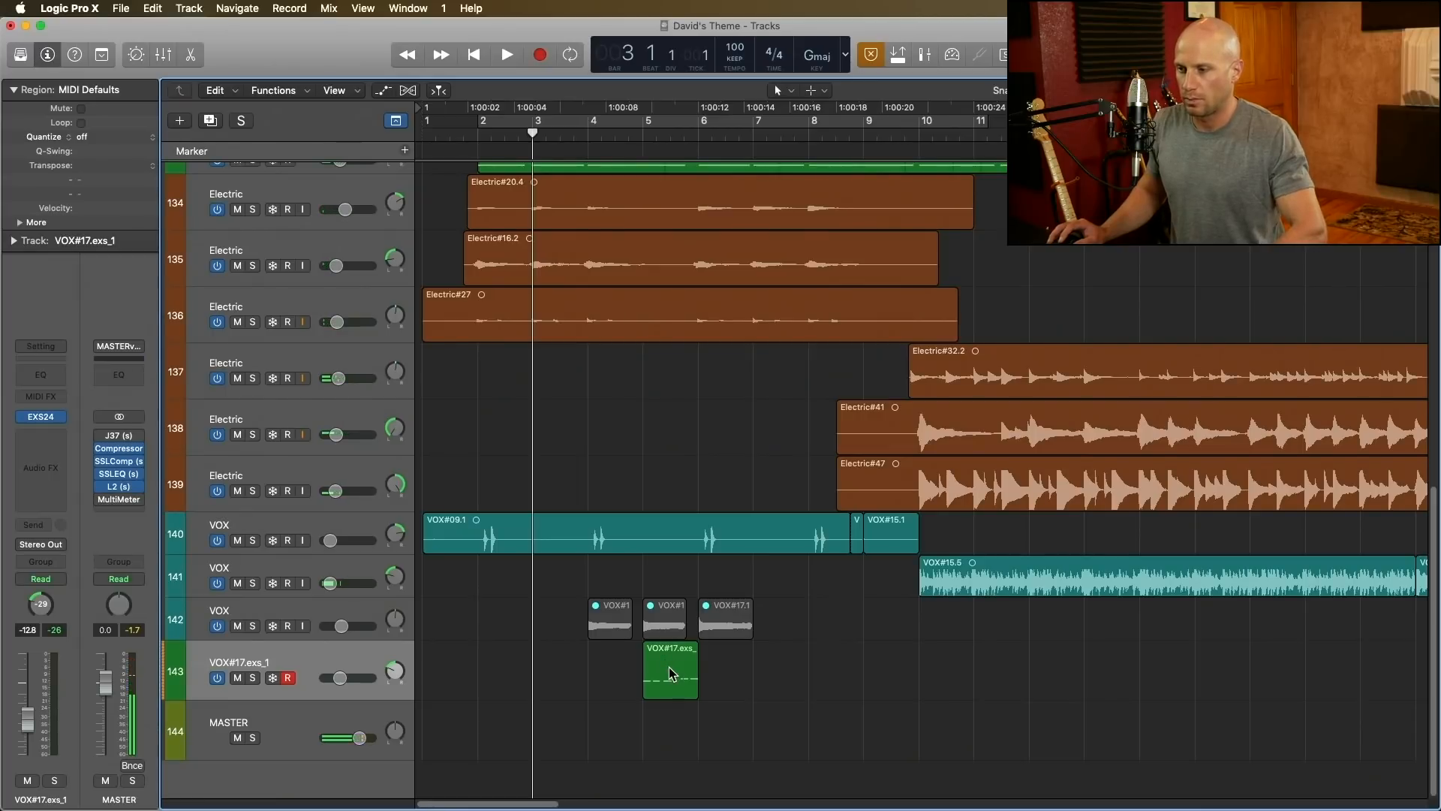
Step: Copy the VOX#17.exs_1 part from bar 5 to bar 9 and balance the copied tracks at -12.4 dB and -17.6 dB during playback
{"action": "left_click_drag", "start_coordinate": [670, 669], "coordinate": [886, 664]}
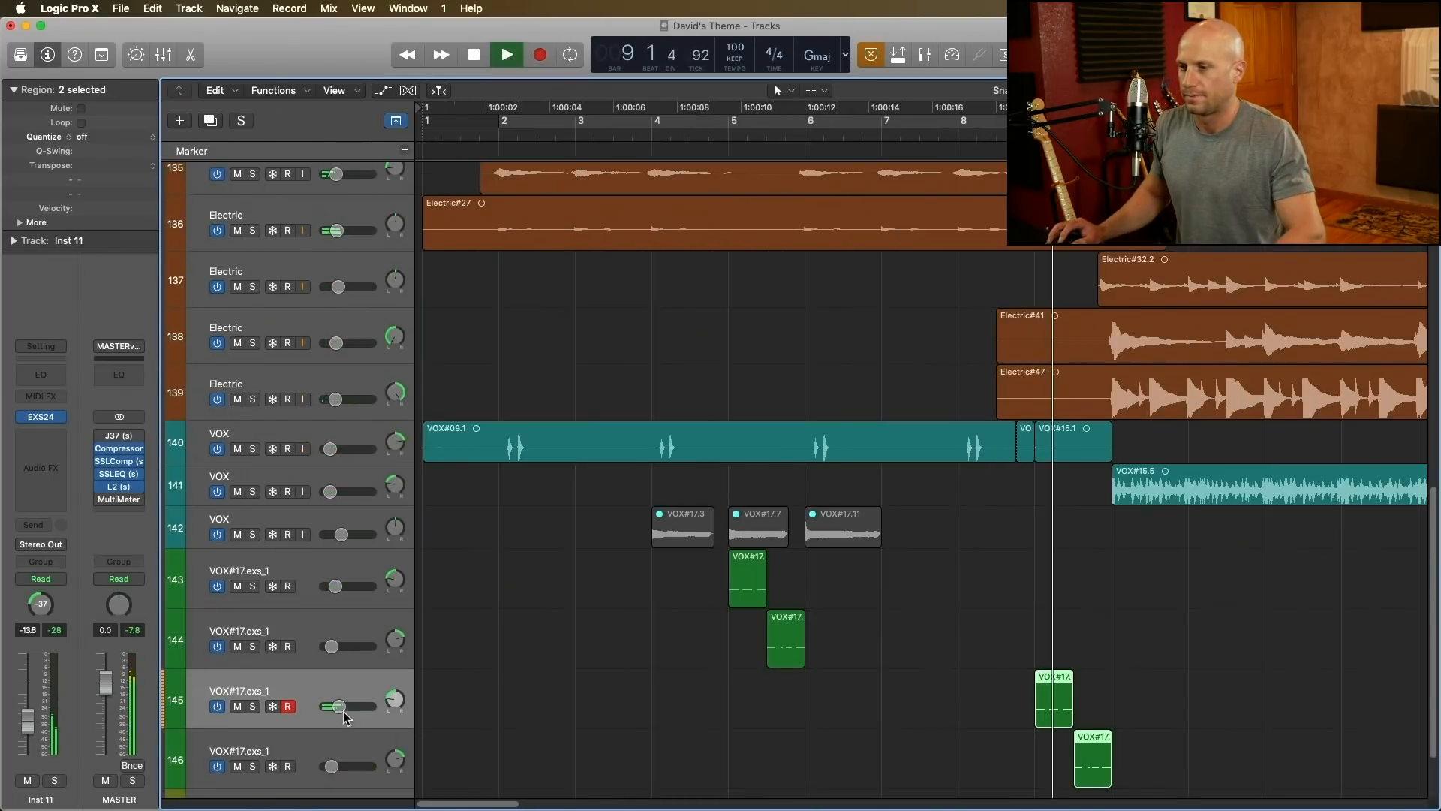
{"action": "left_click", "coordinate": [344, 711]}
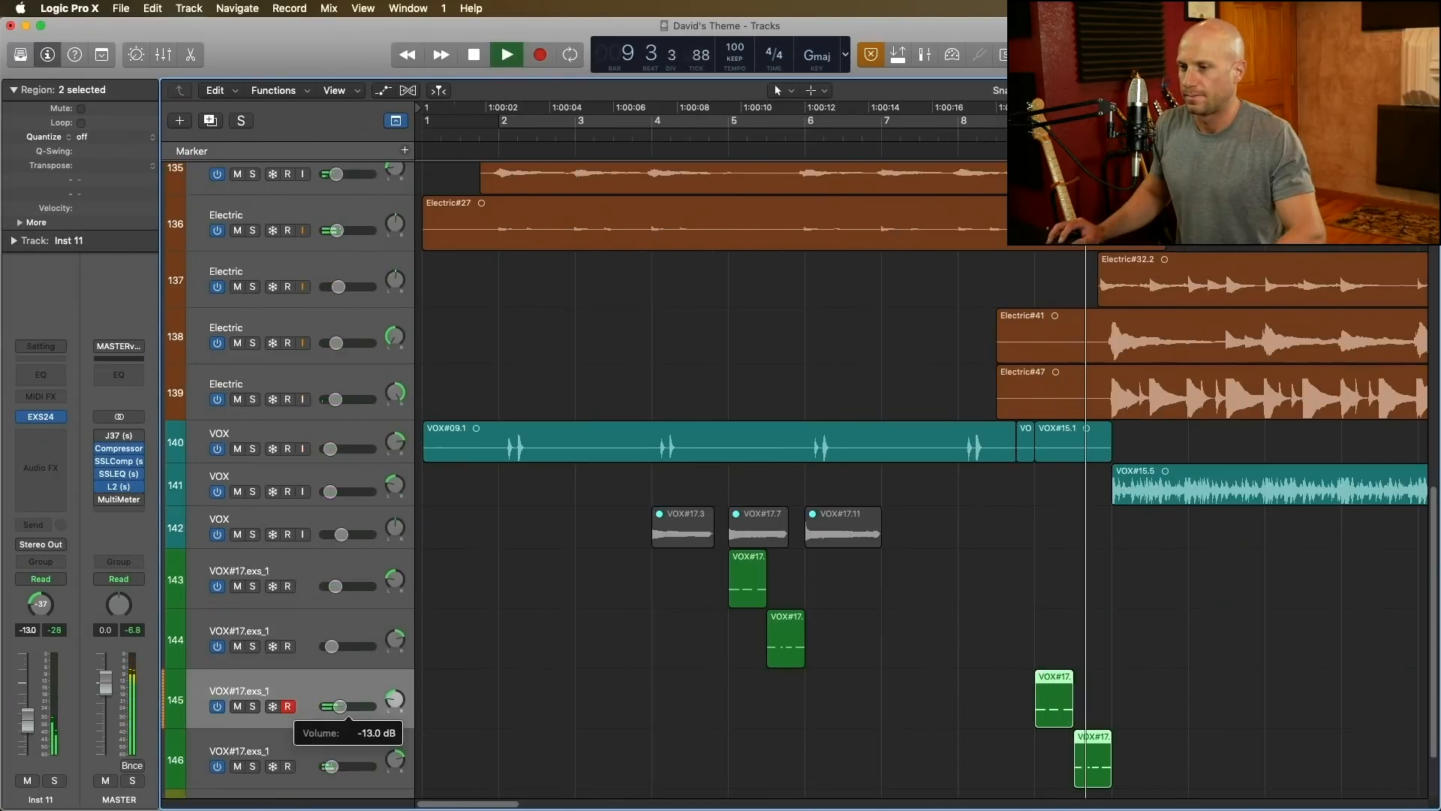
{"action": "left_click", "coordinate": [331, 765]}
{"action": "key", "text": "space"}
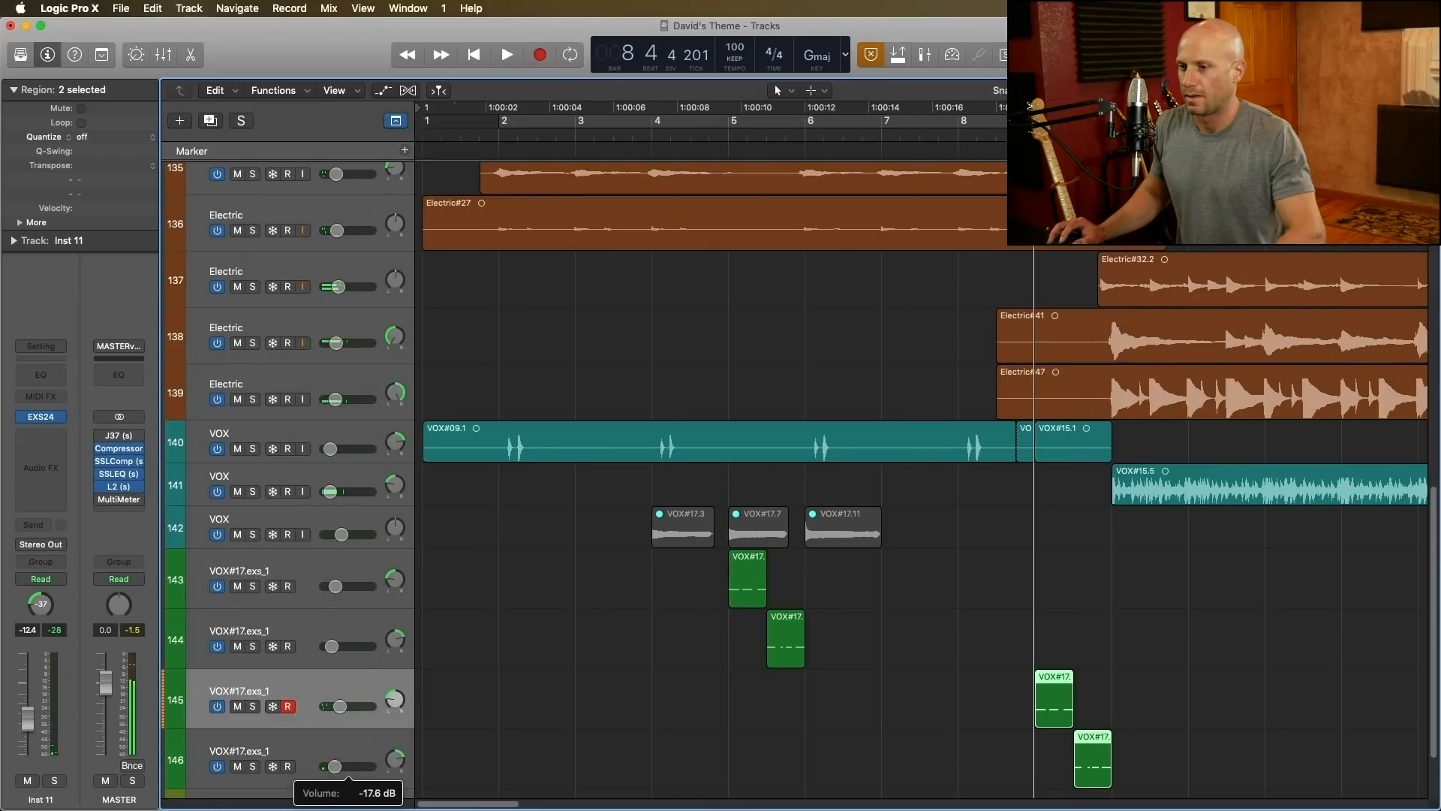
{"action": "key", "text": "space"}
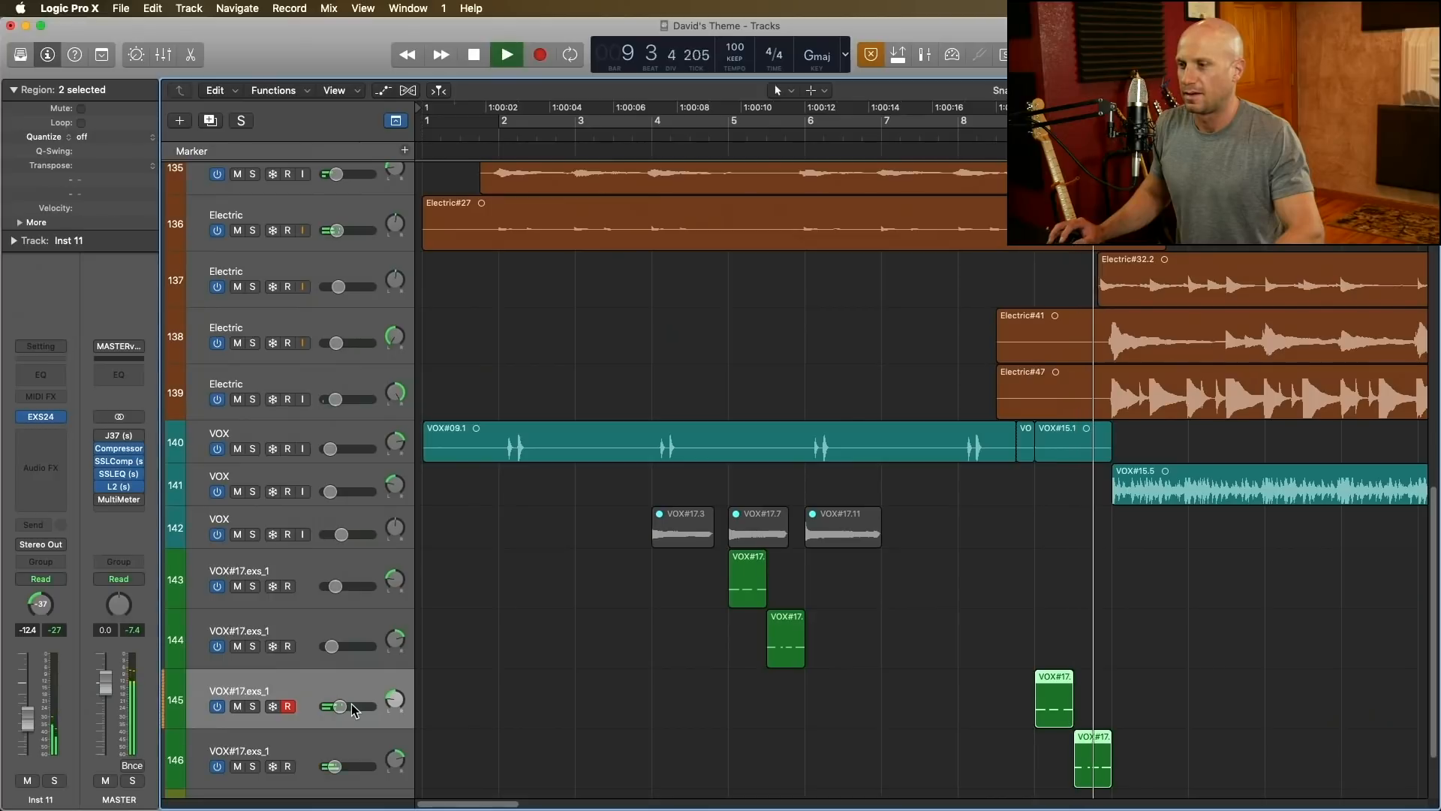
{"action": "left_click", "coordinate": [713, 126]}
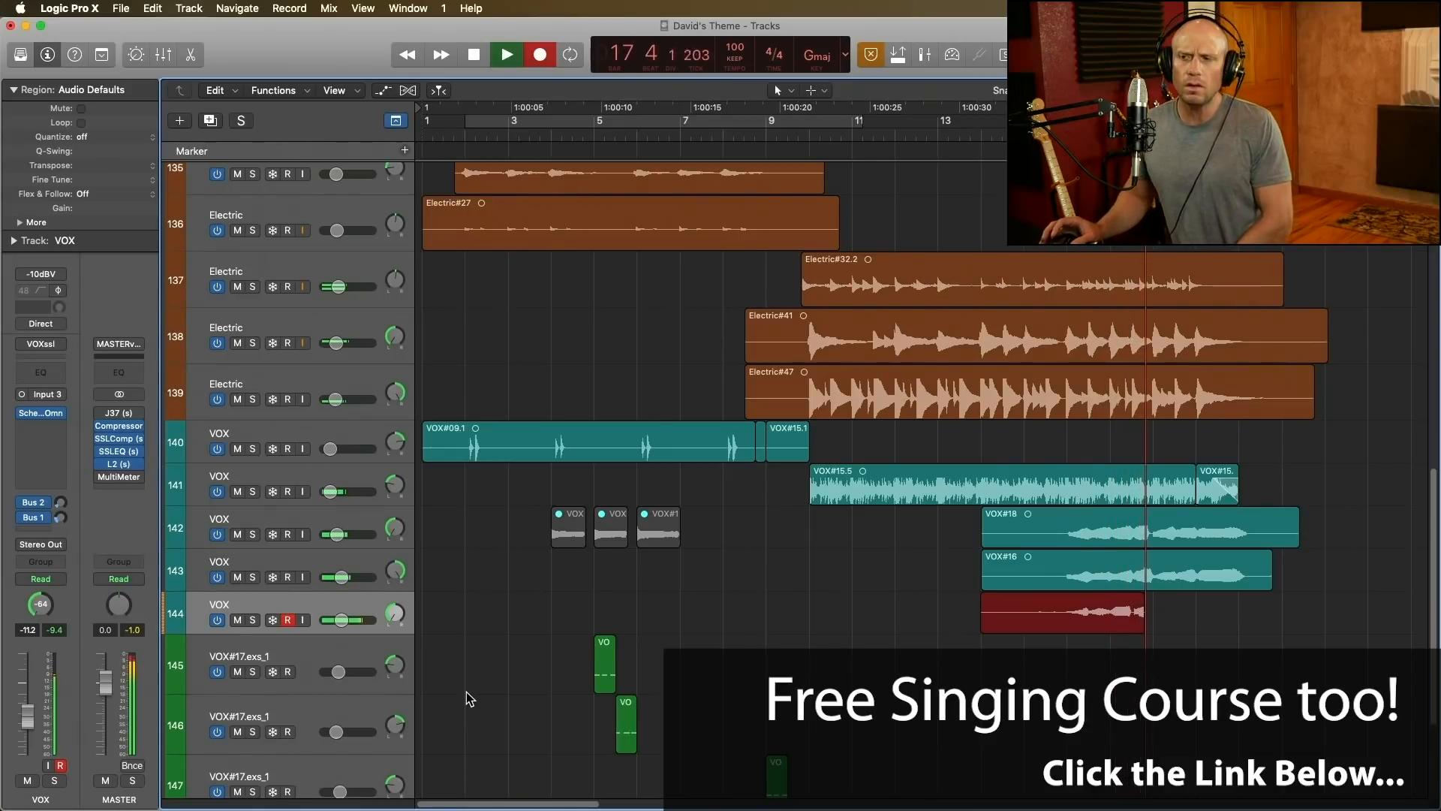
Step: Stop and delete the VOX#19 take on track 144, and record the vocal again from bar 14
{"action": "key", "text": "space"}
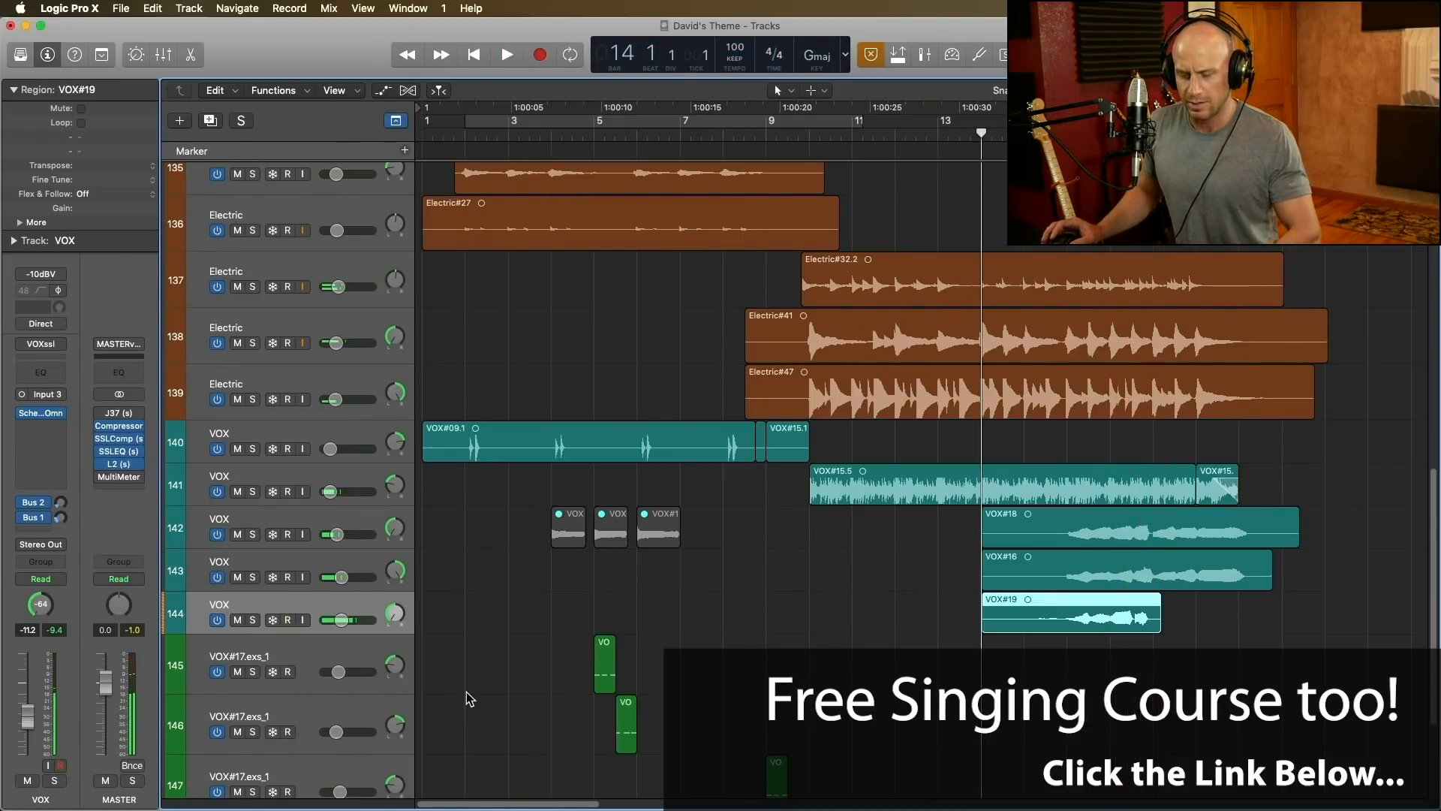
{"action": "key", "text": "Delete"}
{"action": "key", "text": "r"}
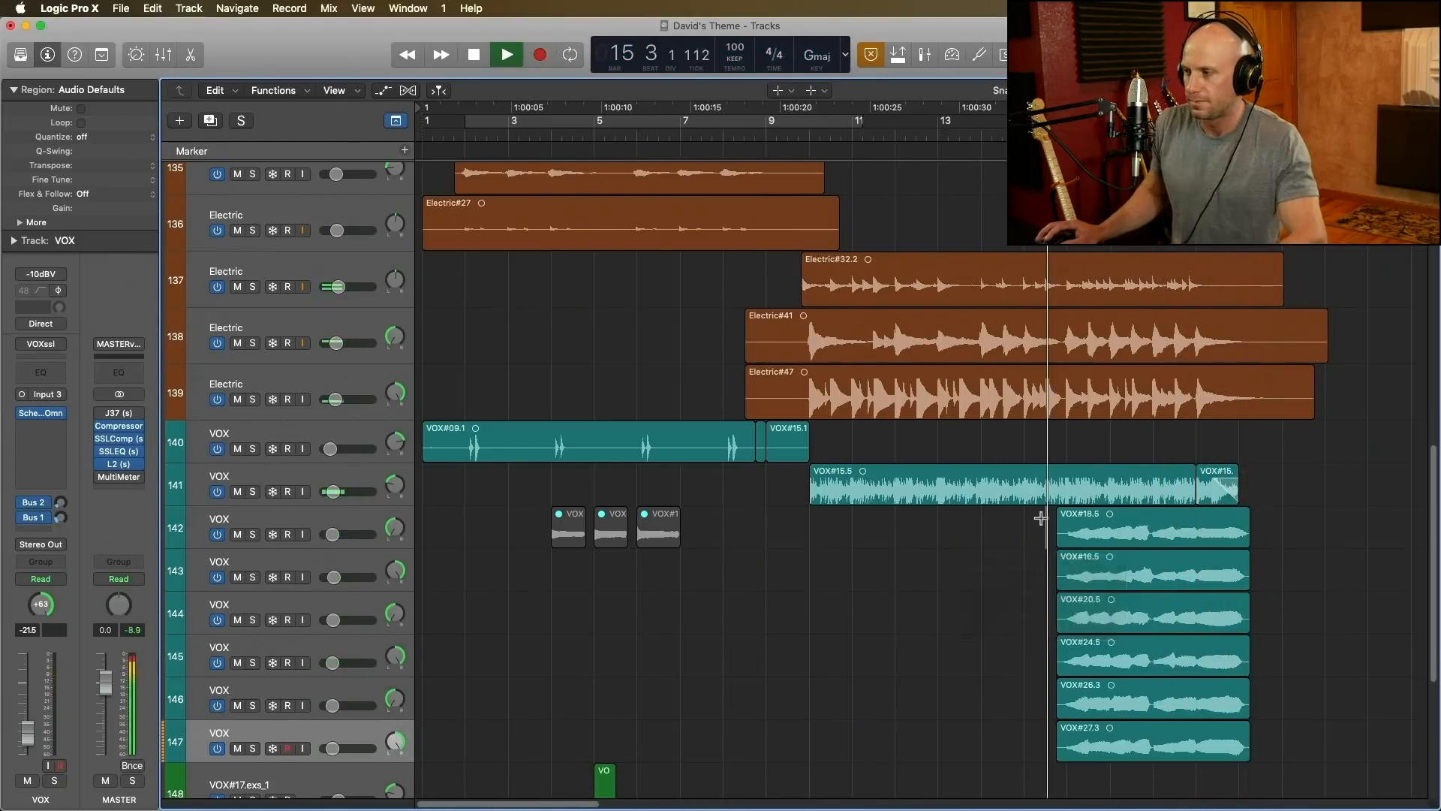
Step: Examine the six layered VOX harmony regions around bar 16 during playback
{"action": "key", "text": "super+Right"}
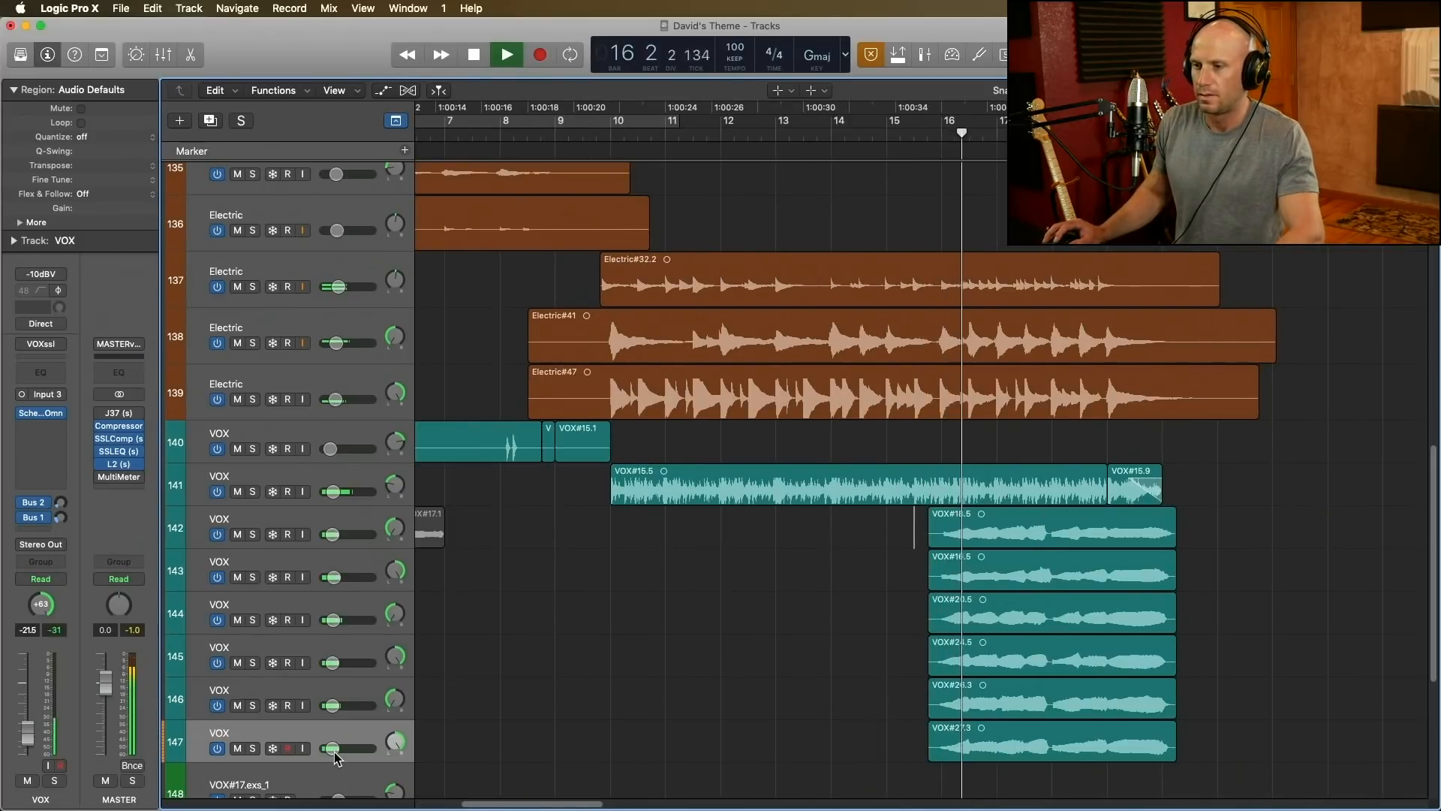